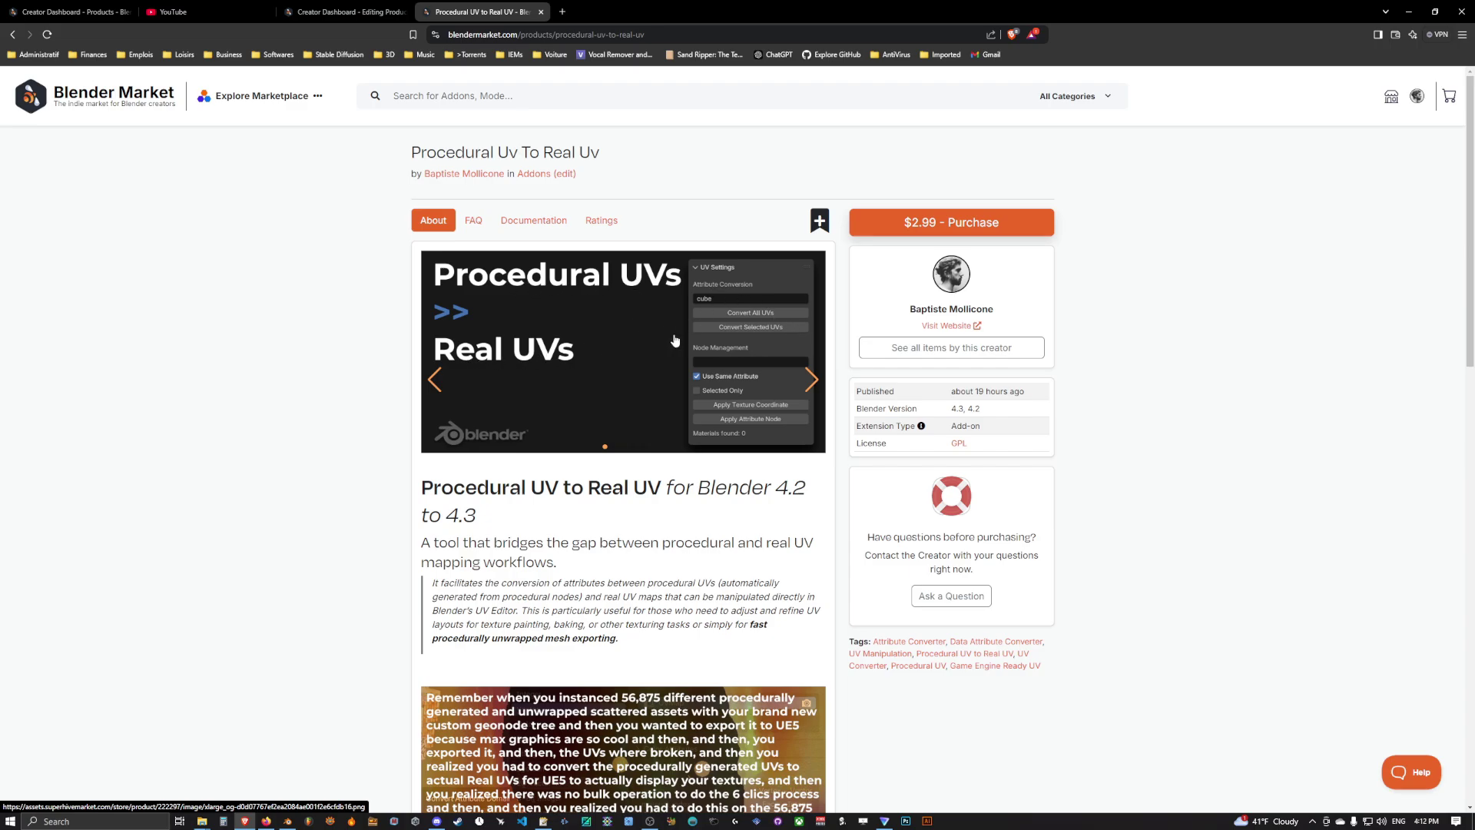
Highlight the supported Blender versions 4.2 and 4.3 in the add-on's product title.
drag(716, 486, 803, 486)
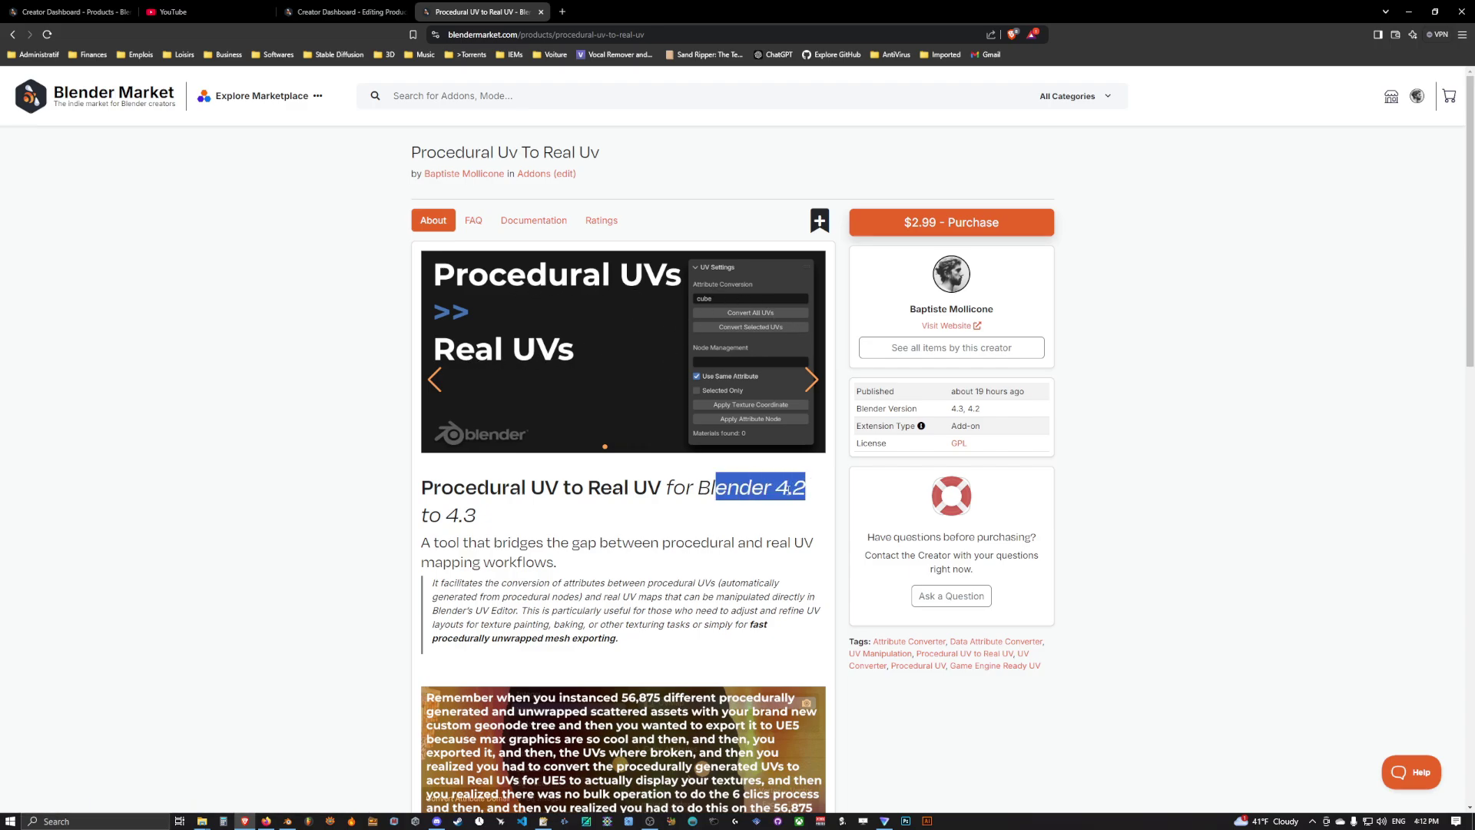
drag(477, 515, 459, 515)
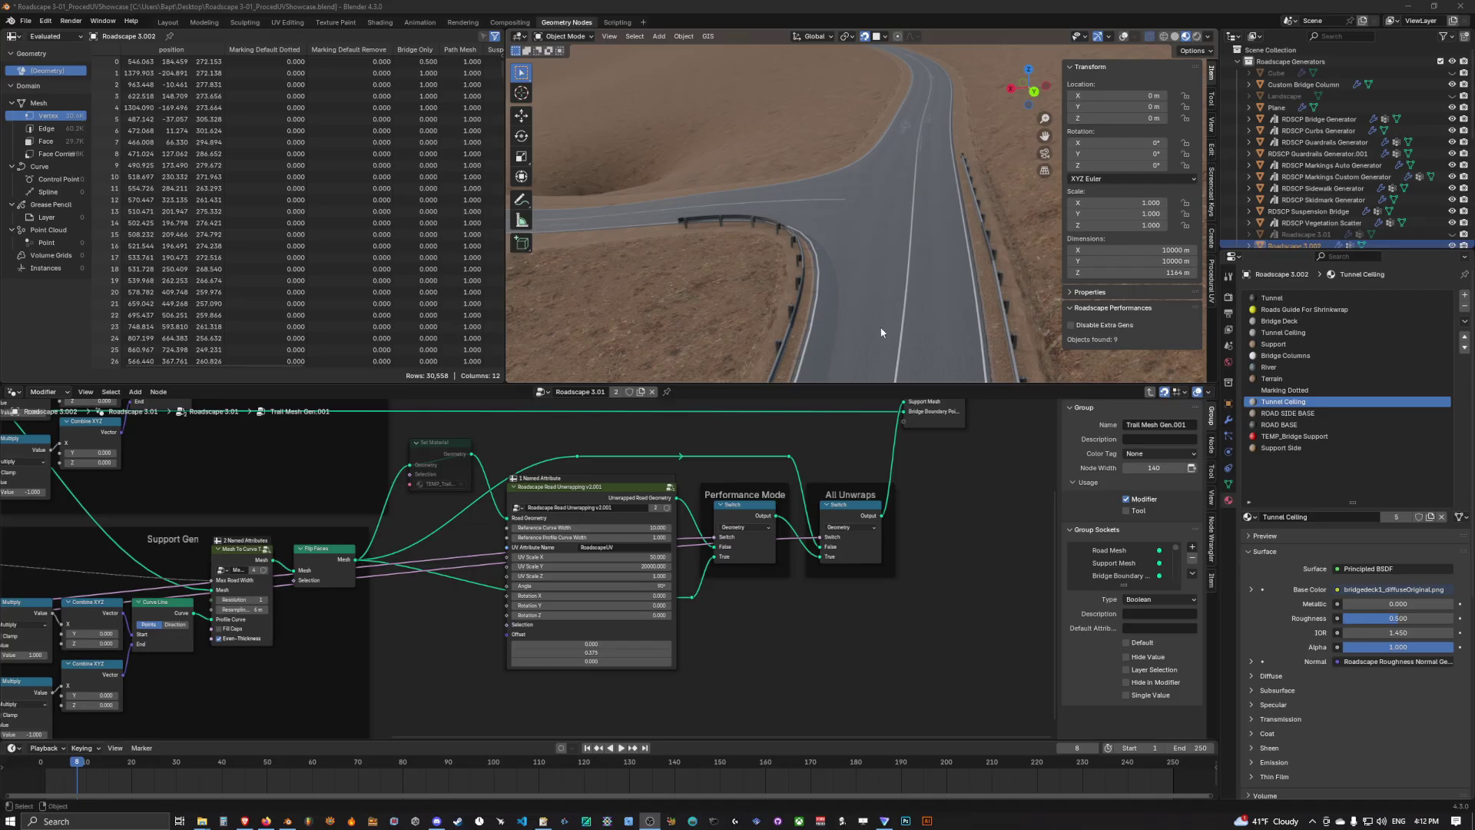
Switch to Blender and look inside the Roadscape Road Unwrapping node group, then return to the Roadscape 3.01 node tree.
middle_drag(932, 243, 833, 268)
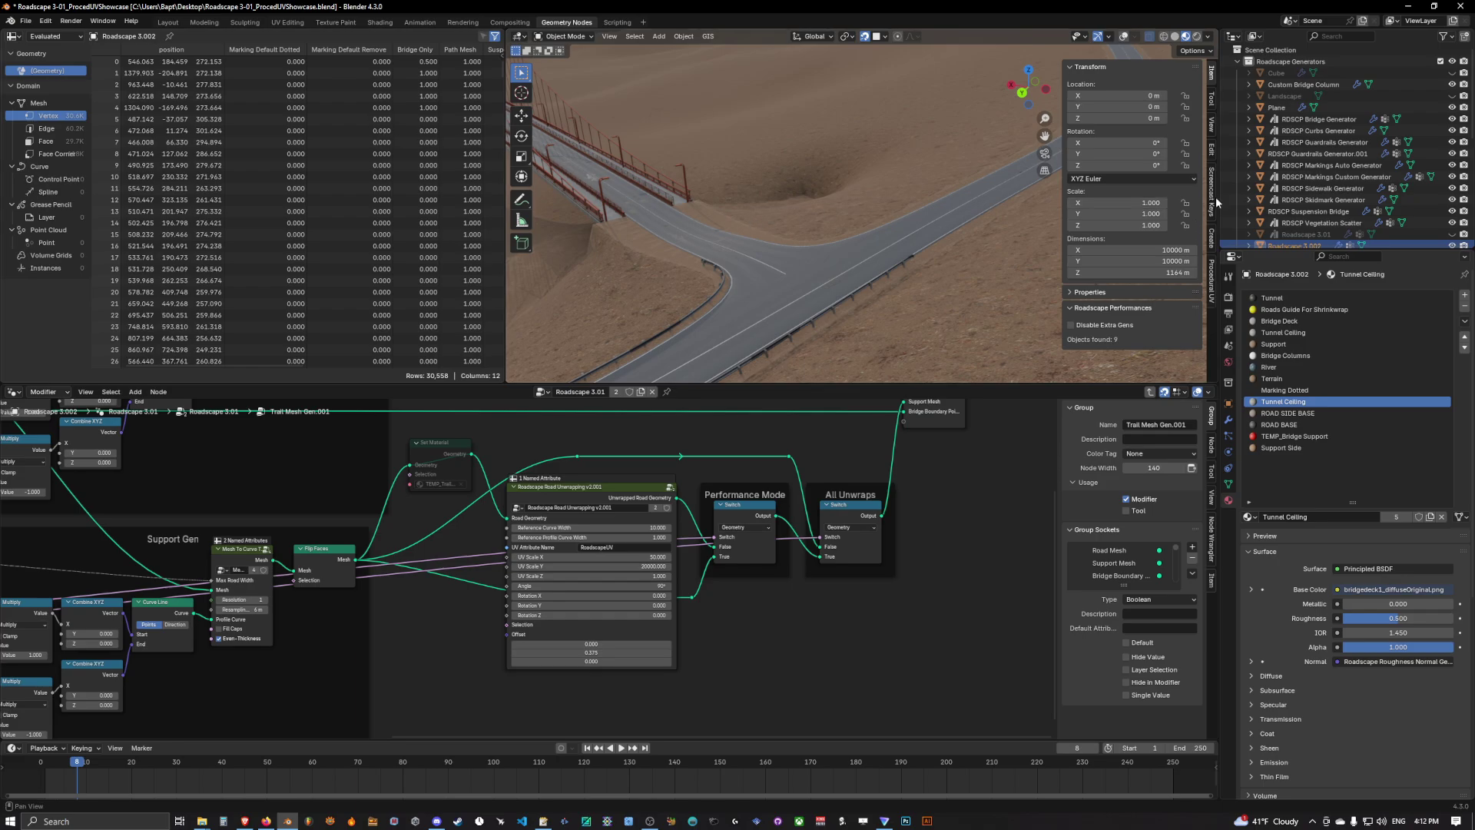
scroll(613, 499, down, 4)
key(Tab)
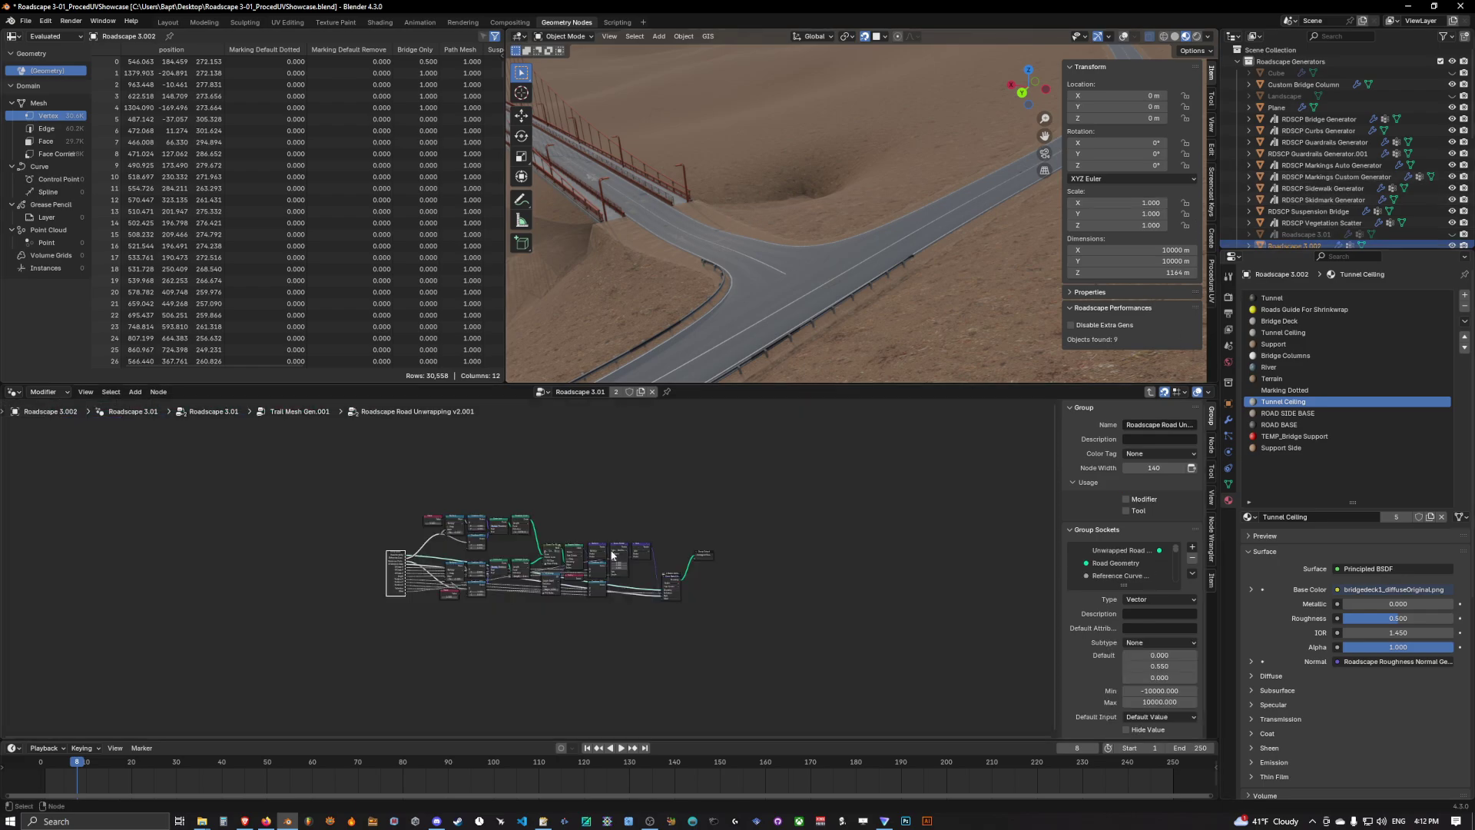
key(Tab)
scroll(744, 529, up, 5)
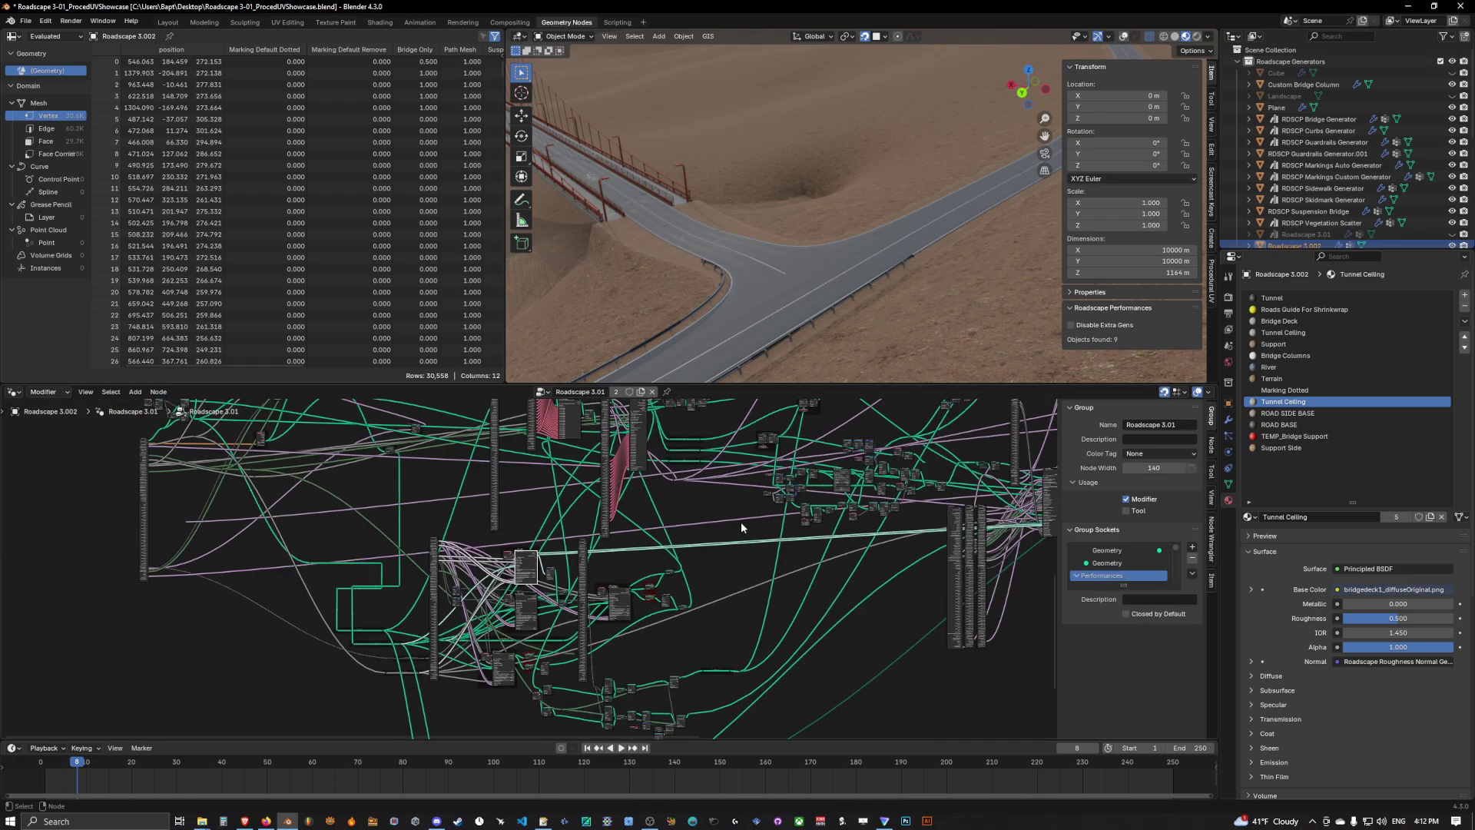
Examine the geometry node trees of RDSCP Markings Auto Generator, RDSCP Markings Custom Generator and Roadscape 3.002.
click(1325, 165)
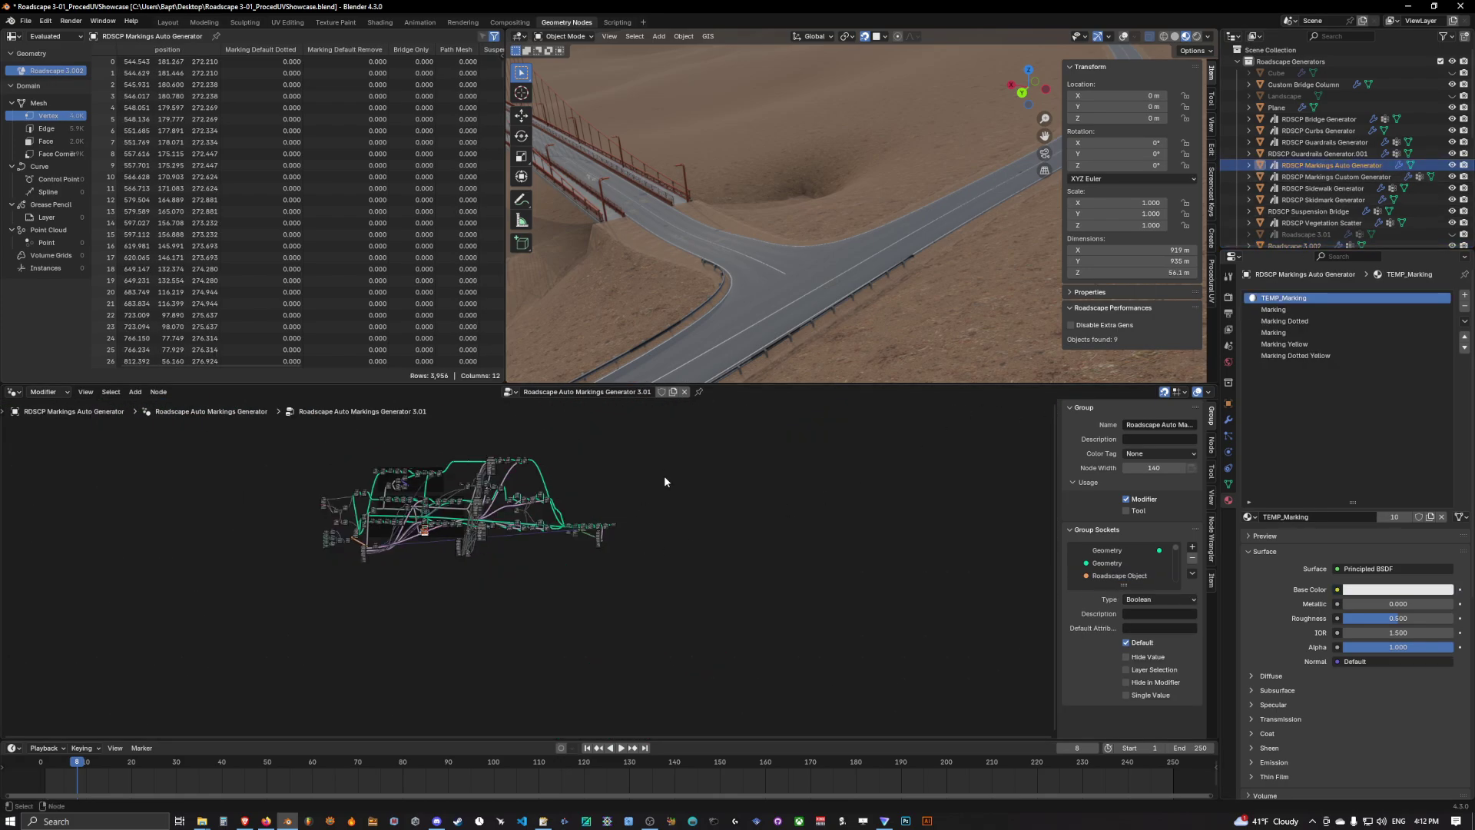
click(1335, 177)
middle_drag(800, 284, 776, 265)
scroll(1311, 229, down, 1)
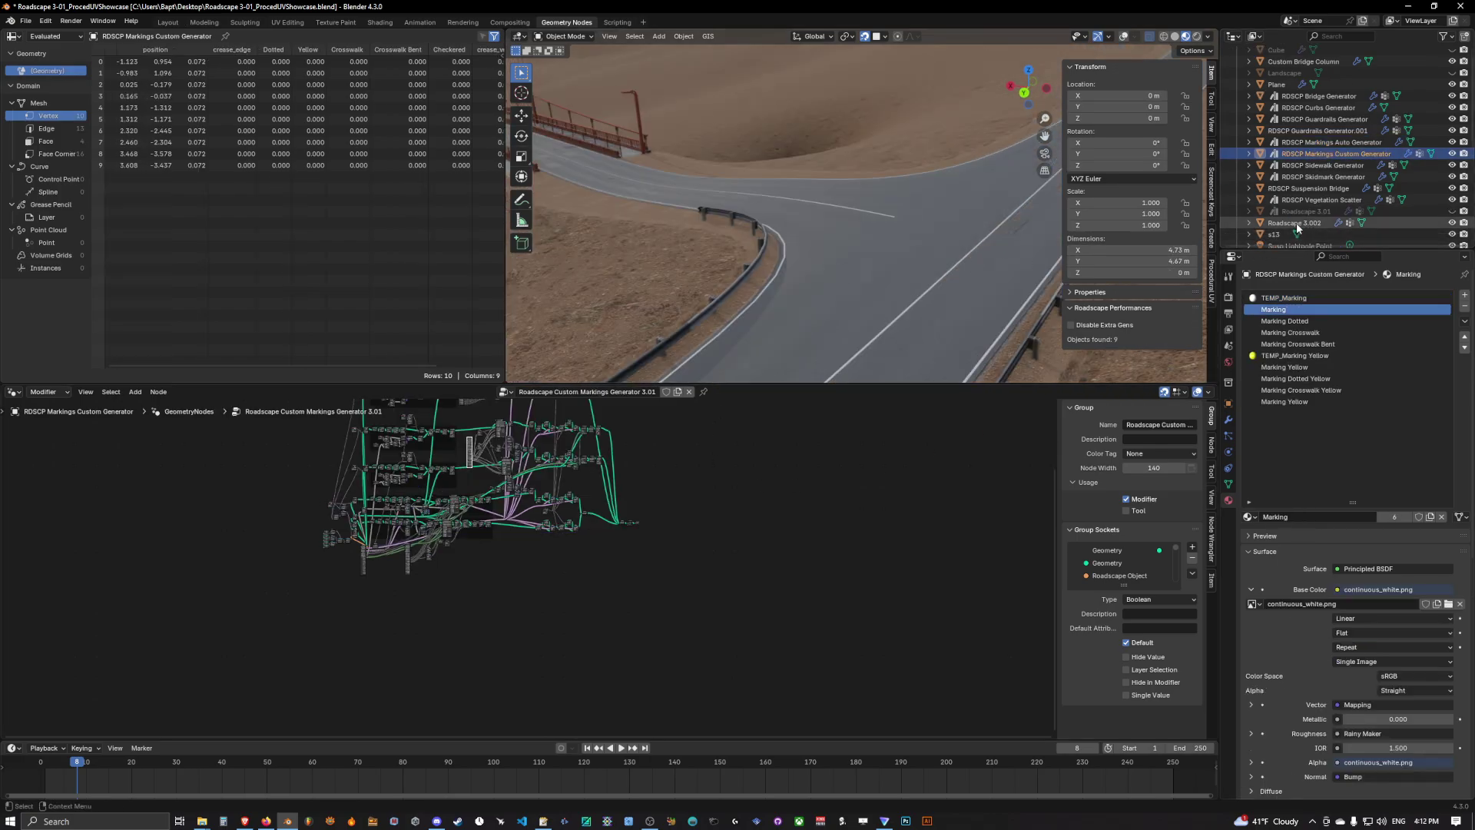
click(1306, 223)
mouse_move(945, 286)
middle_down()
mouse_move(918, 276)
mouse_move(950, 288)
middle_up()
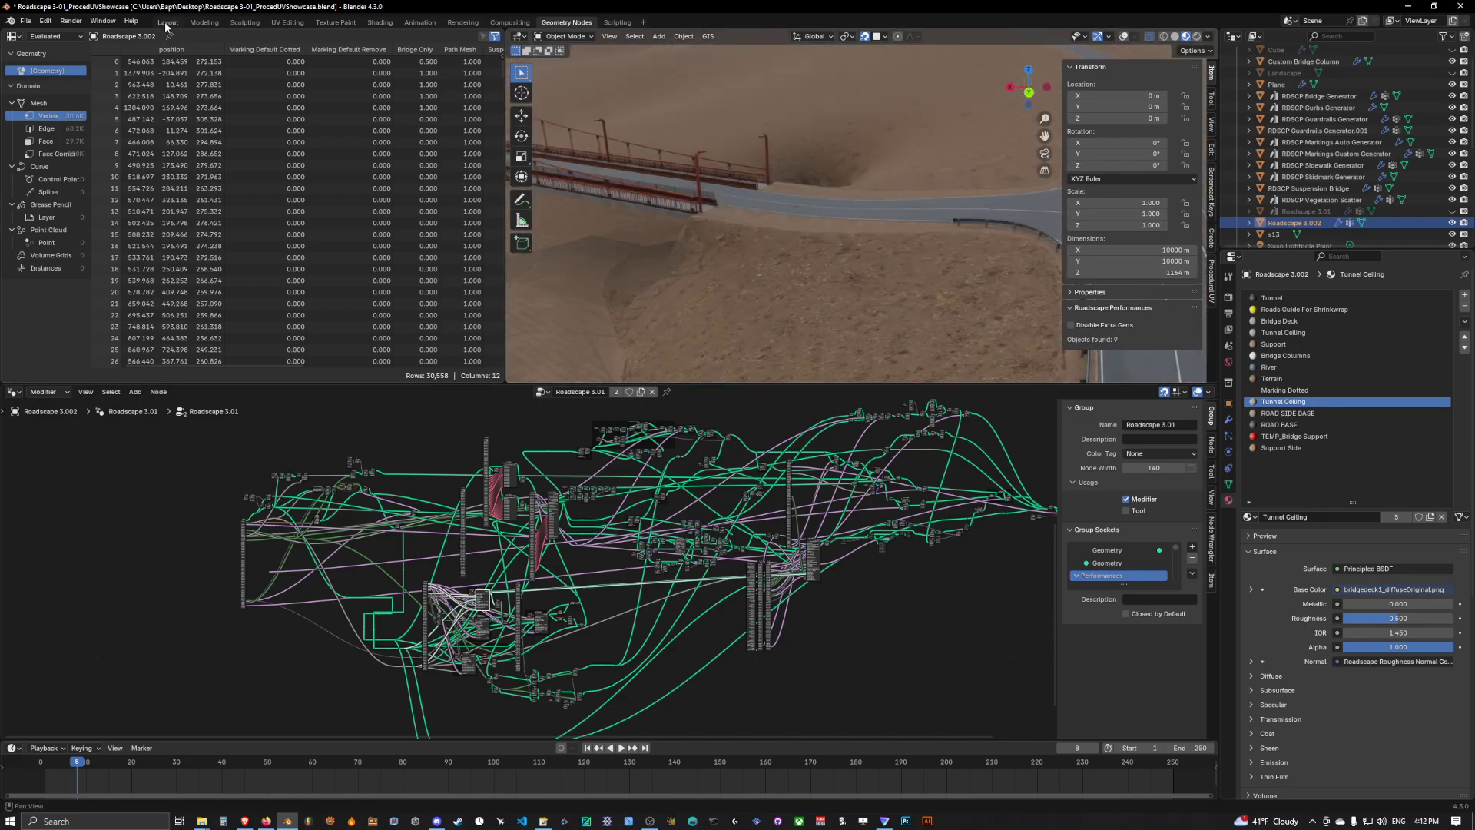
Examine the Tunnel Ceiling material nodes of Roadscape 3.002 and the road surface near the bridge.
click(166, 22)
shift+middle_drag(699, 233, 626, 201)
middle_drag(744, 261, 702, 300)
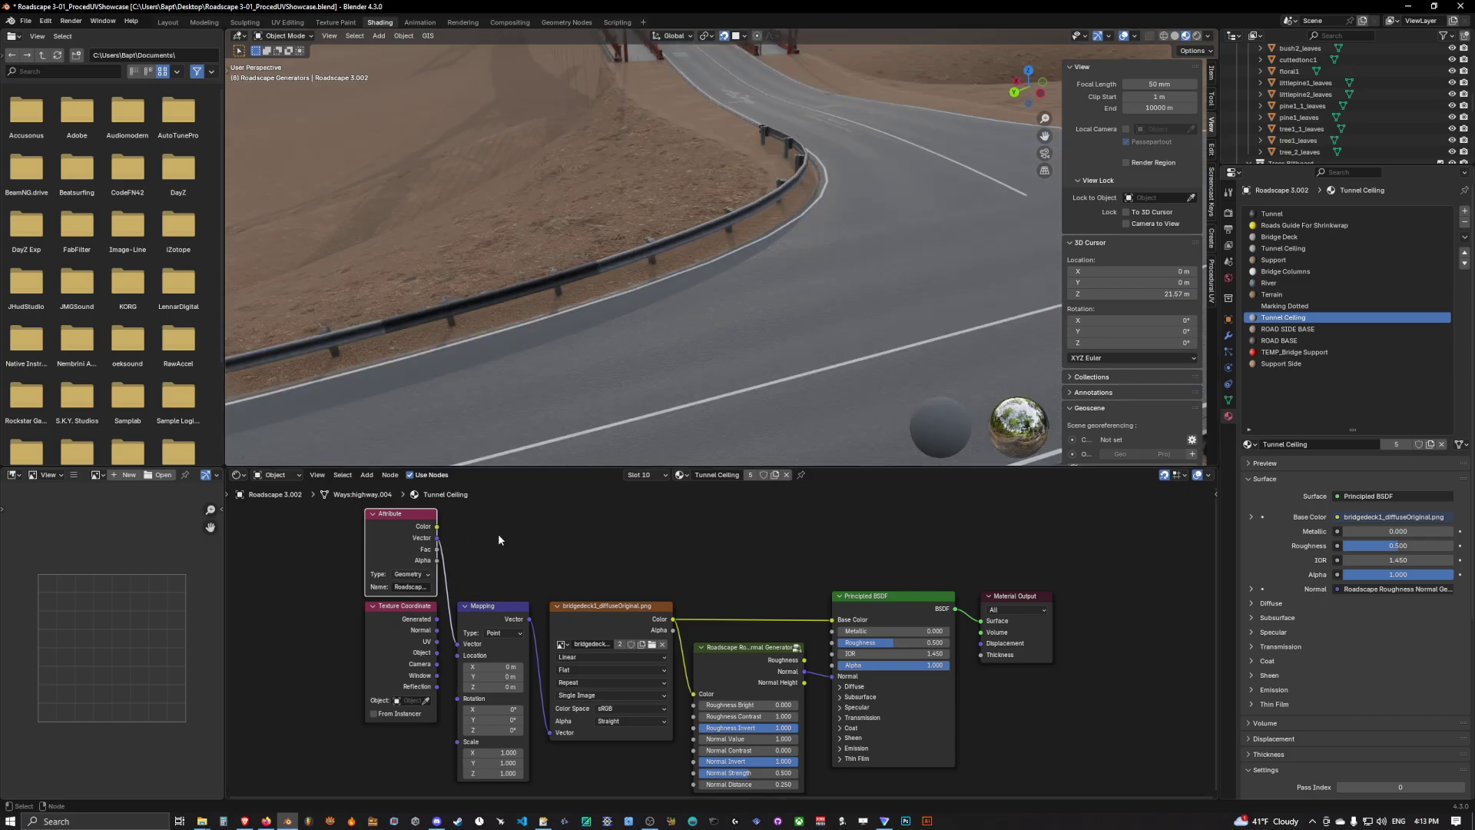
click(1228, 399)
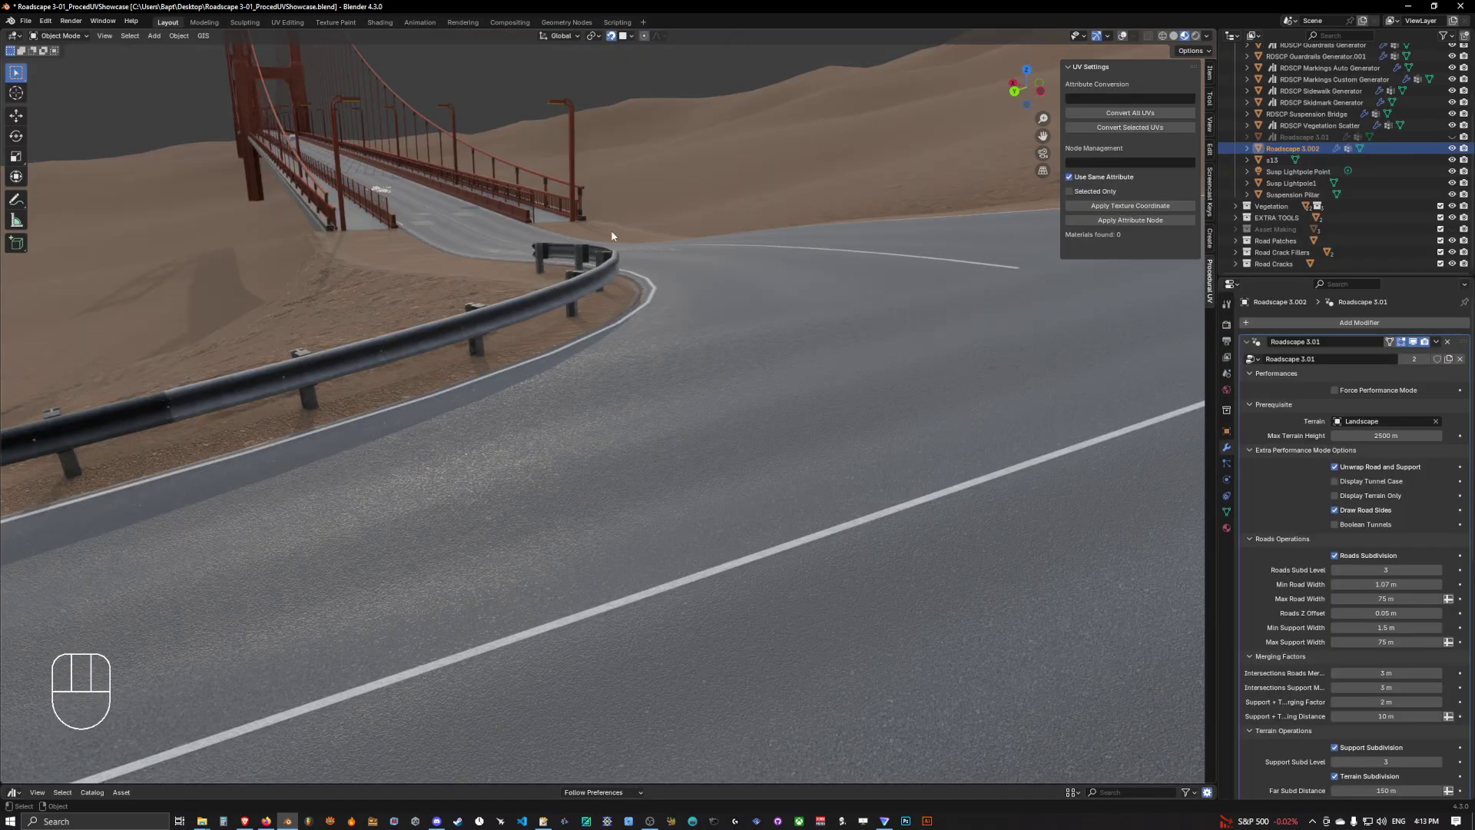
mouse_move(468, 245)
shift+middle_down()
mouse_move(665, 267)
mouse_move(471, 263)
mouse_move(566, 247)
mouse_move(590, 270)
mouse_move(665, 272)
shift+middle_up()
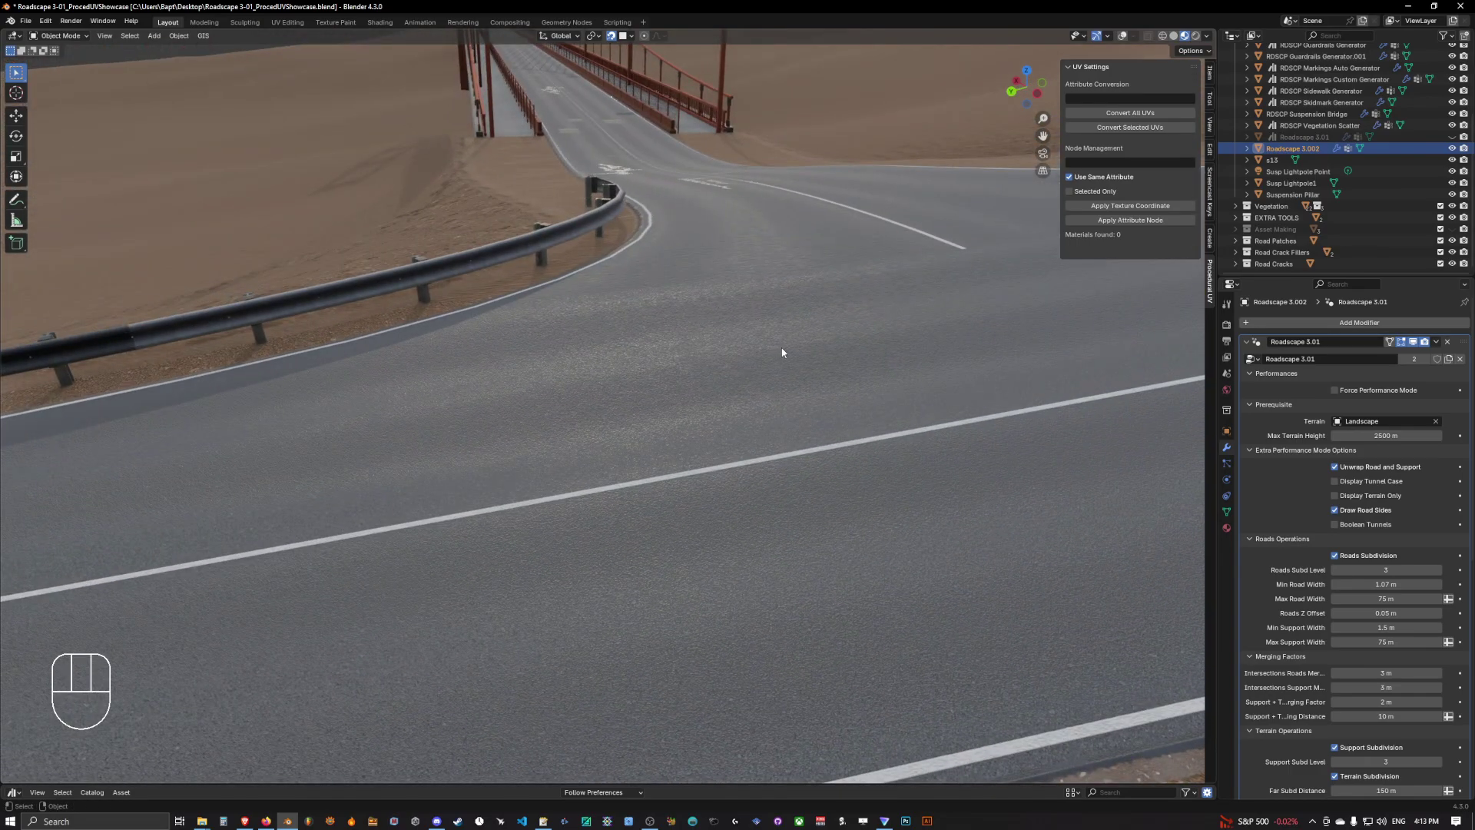
scroll(1317, 165, up, 5)
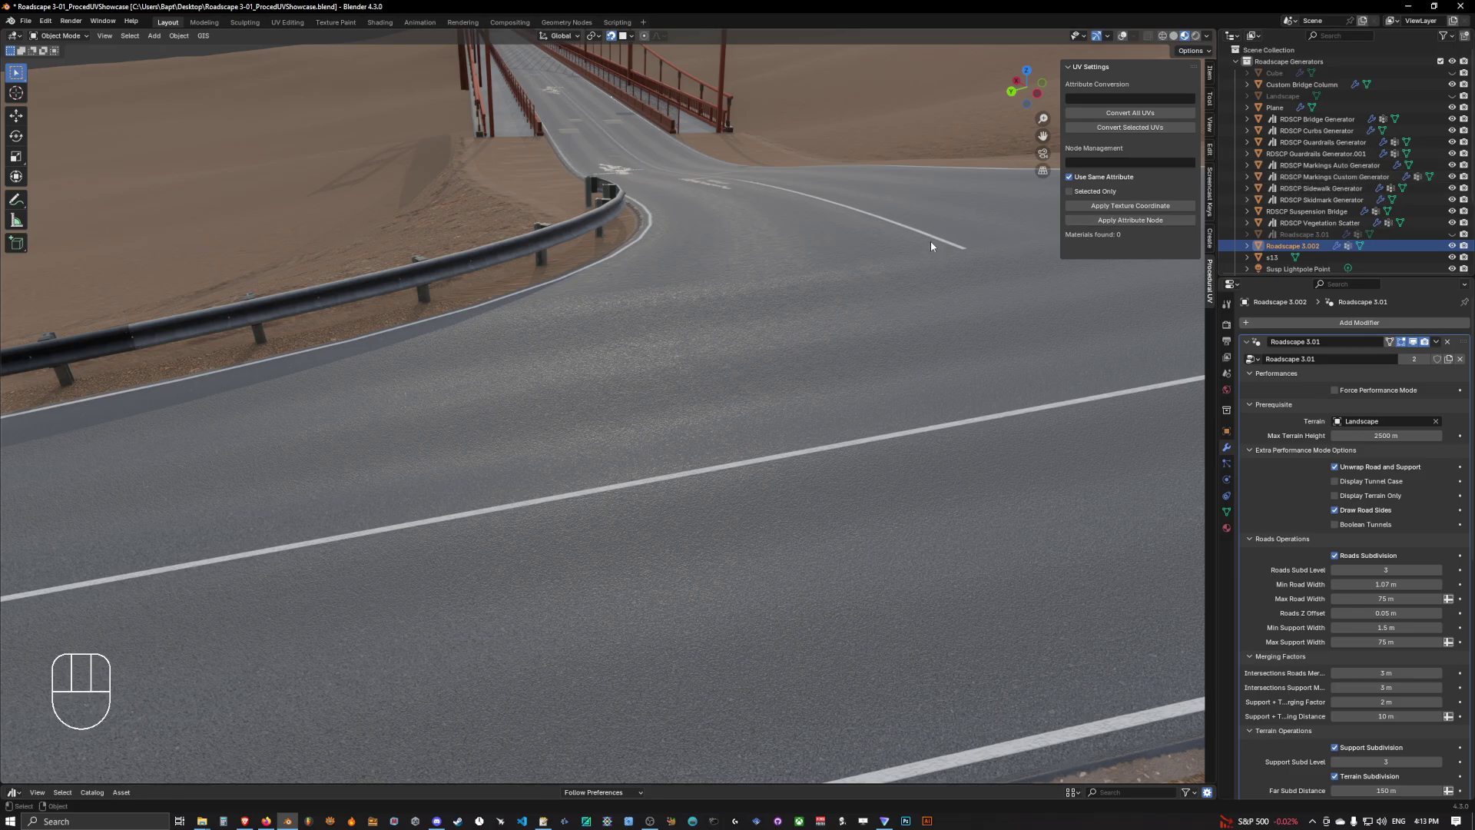
middle_drag(929, 241, 755, 243)
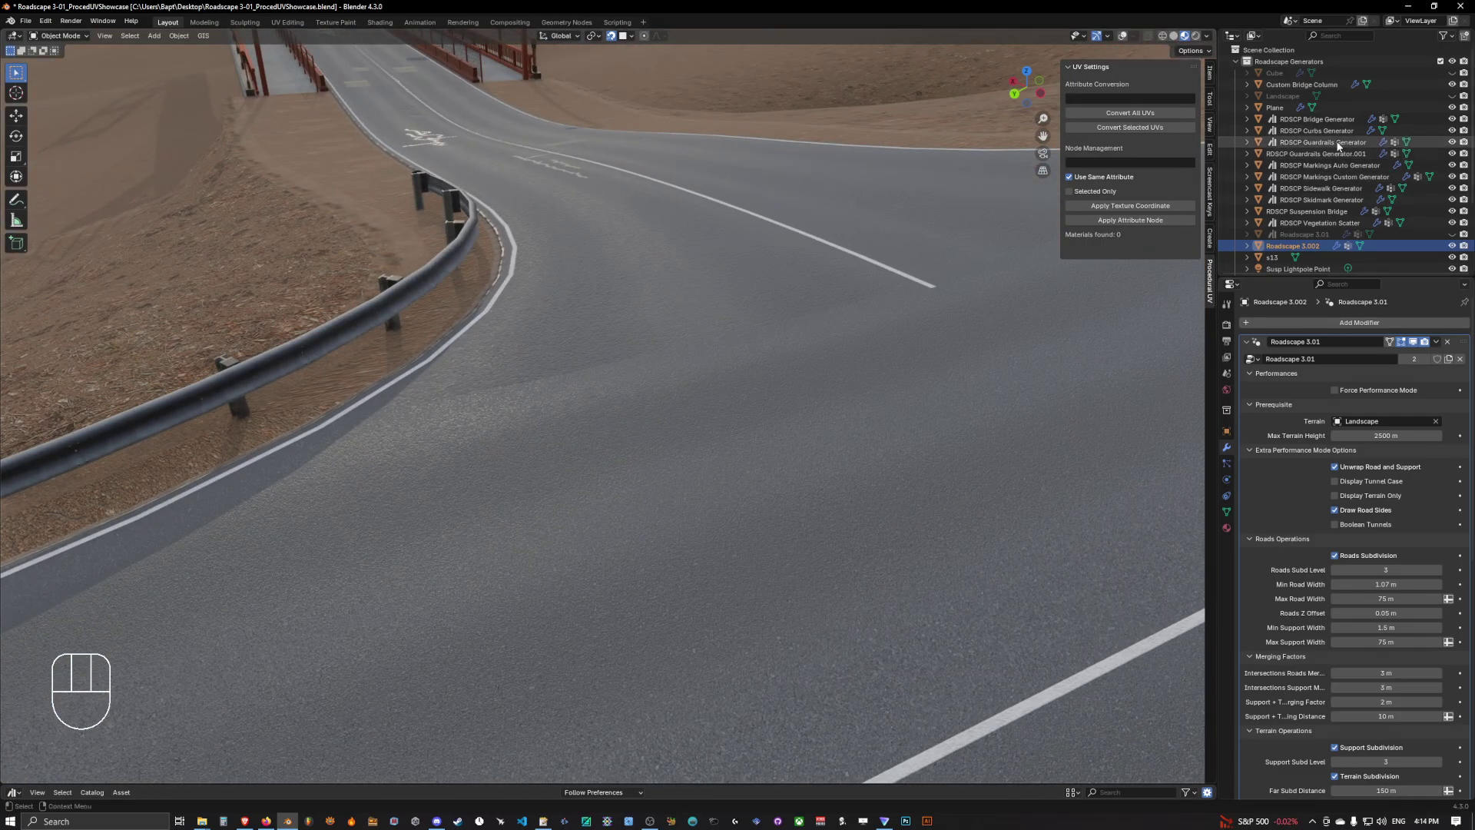
Select RDSCP Bridge Generator and examine its mesh attributes, including the options available for crease_vert.
click(1325, 120)
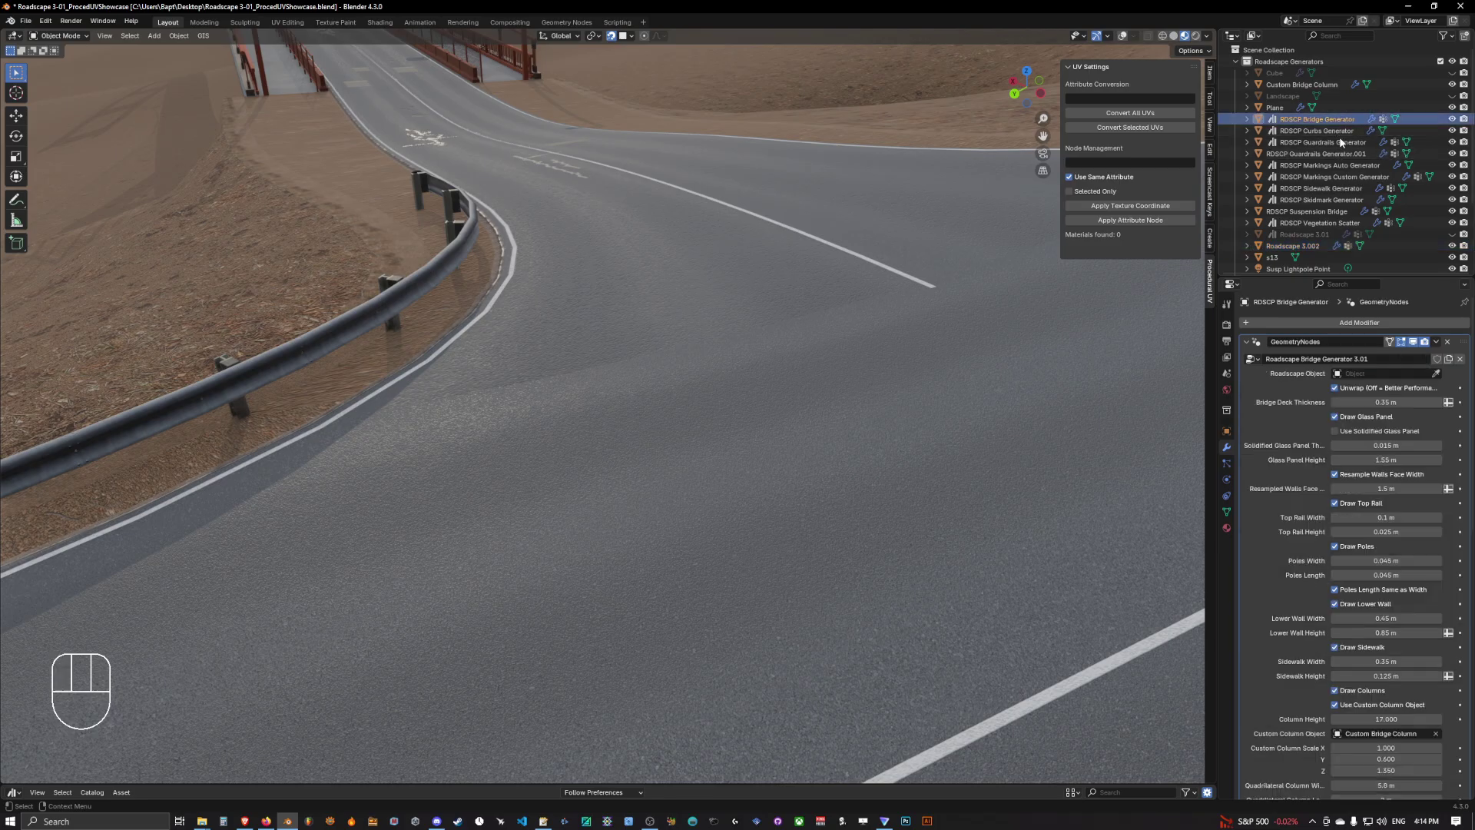
key(ctrl+a)
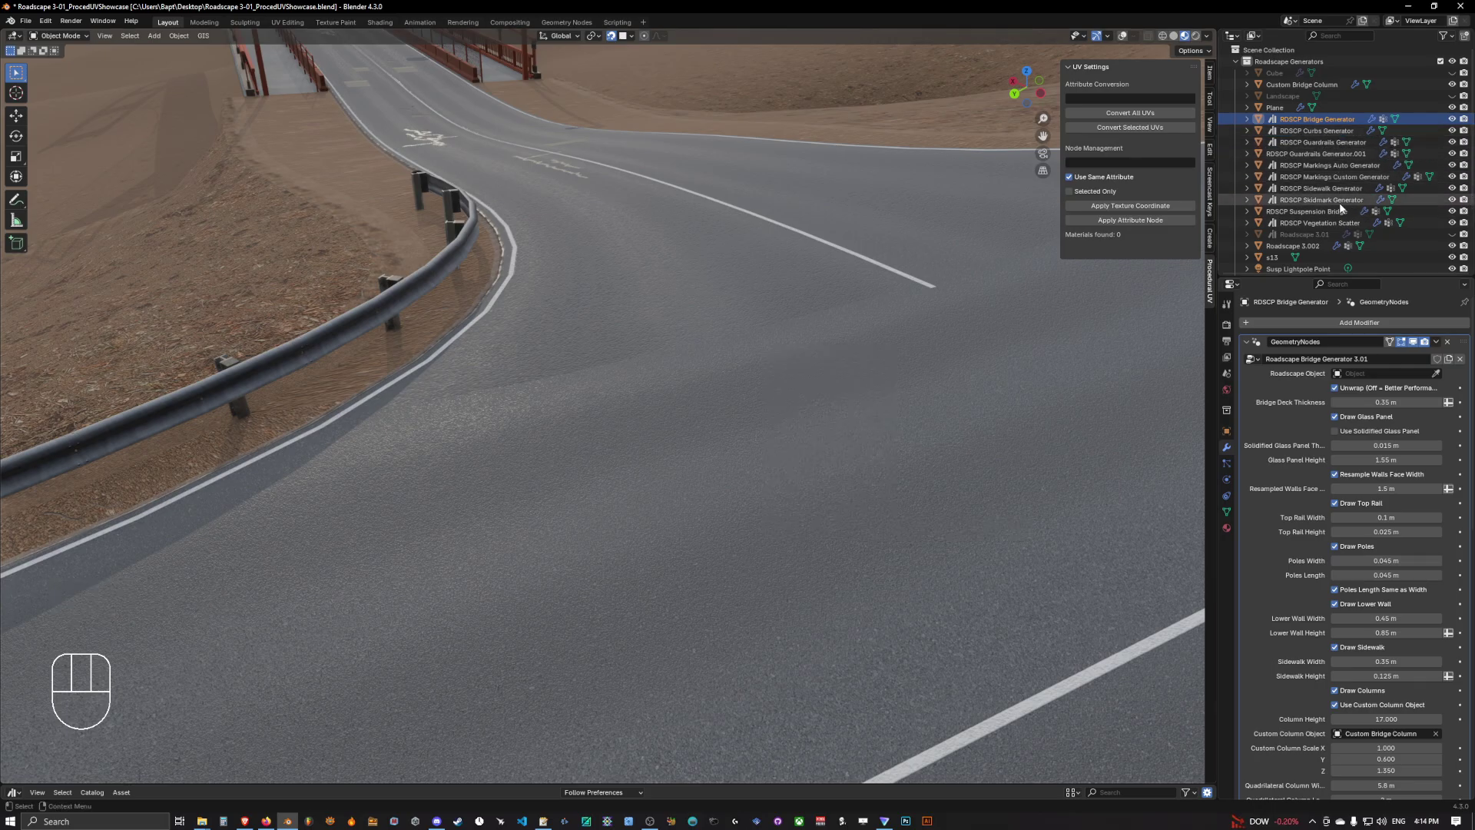
click(1227, 511)
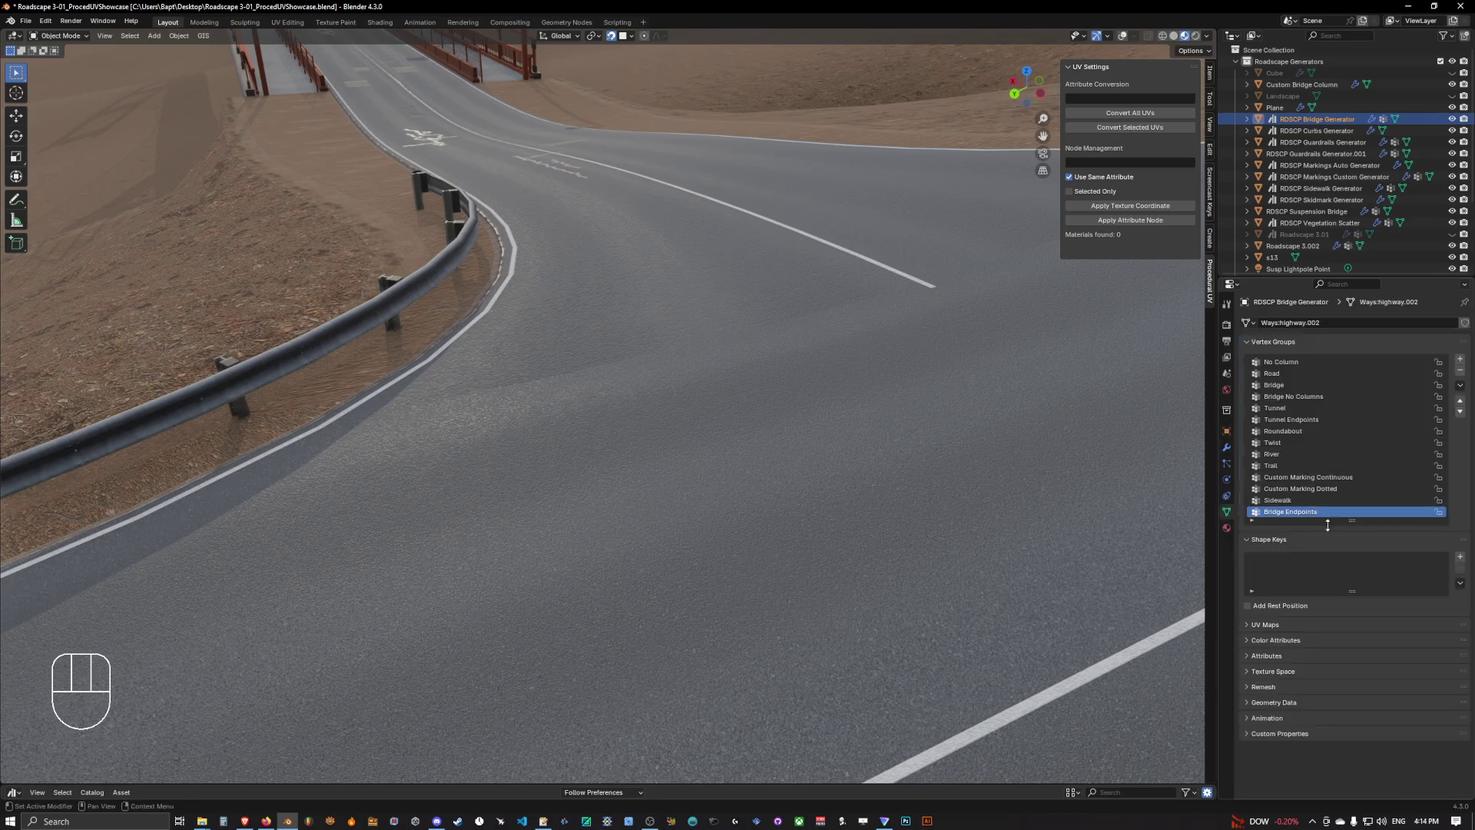
click(1248, 656)
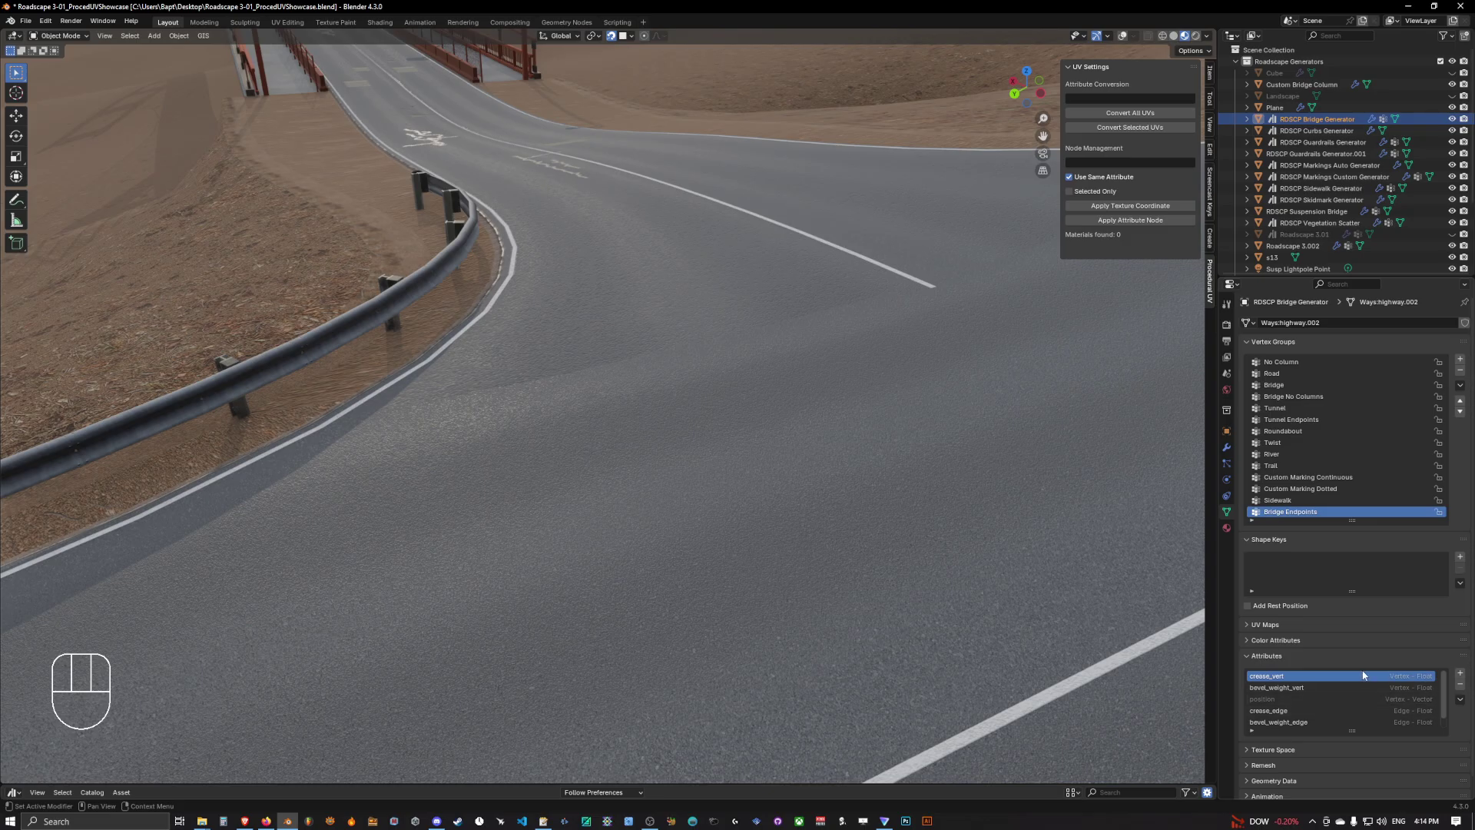
click(1457, 699)
click(1430, 716)
click(1416, 766)
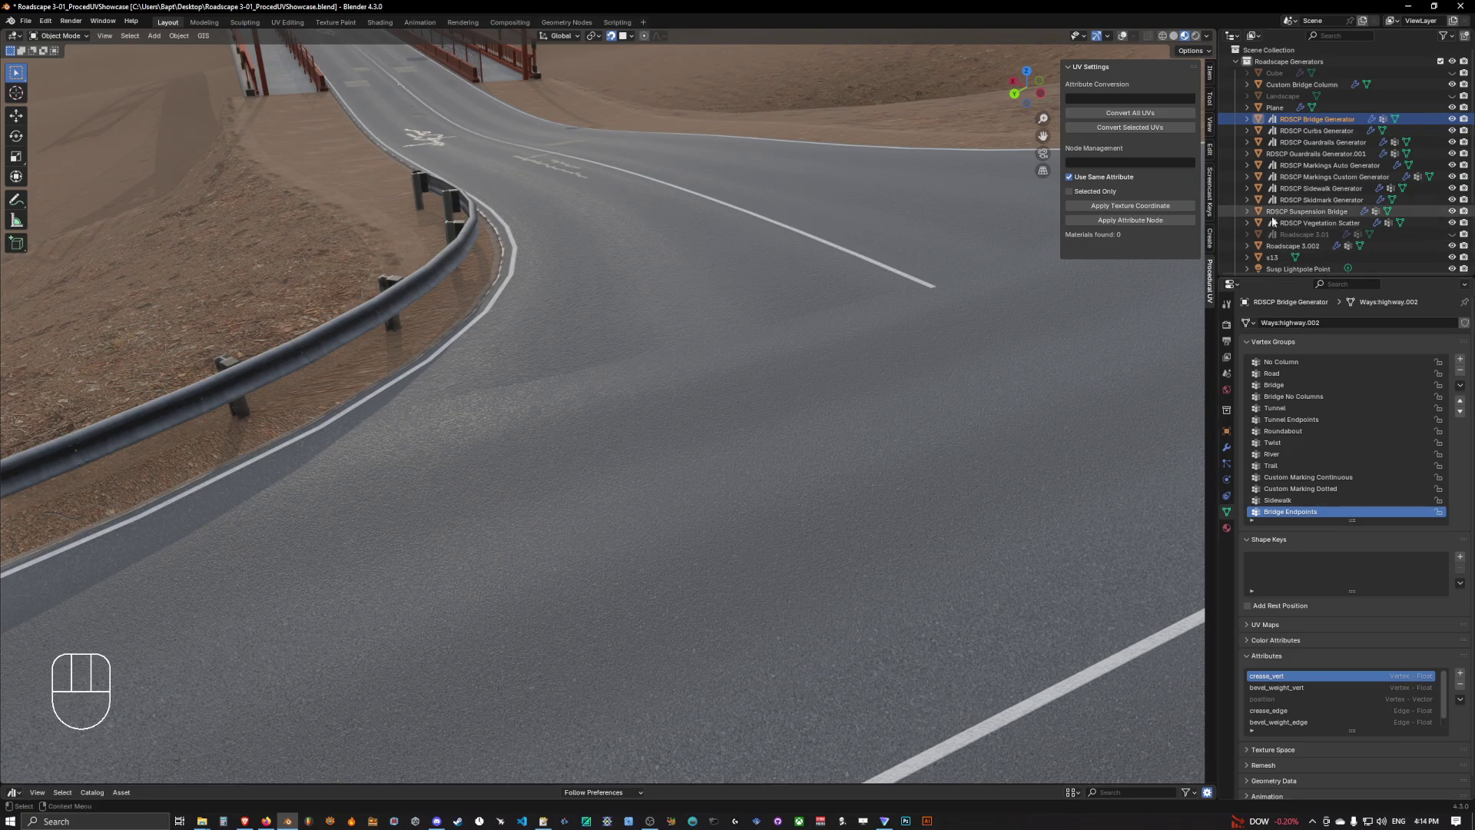
Connect the Texture Coordinate node's UV output to the Mapping node's vector input in the Bridge Lower Wall material.
click(381, 21)
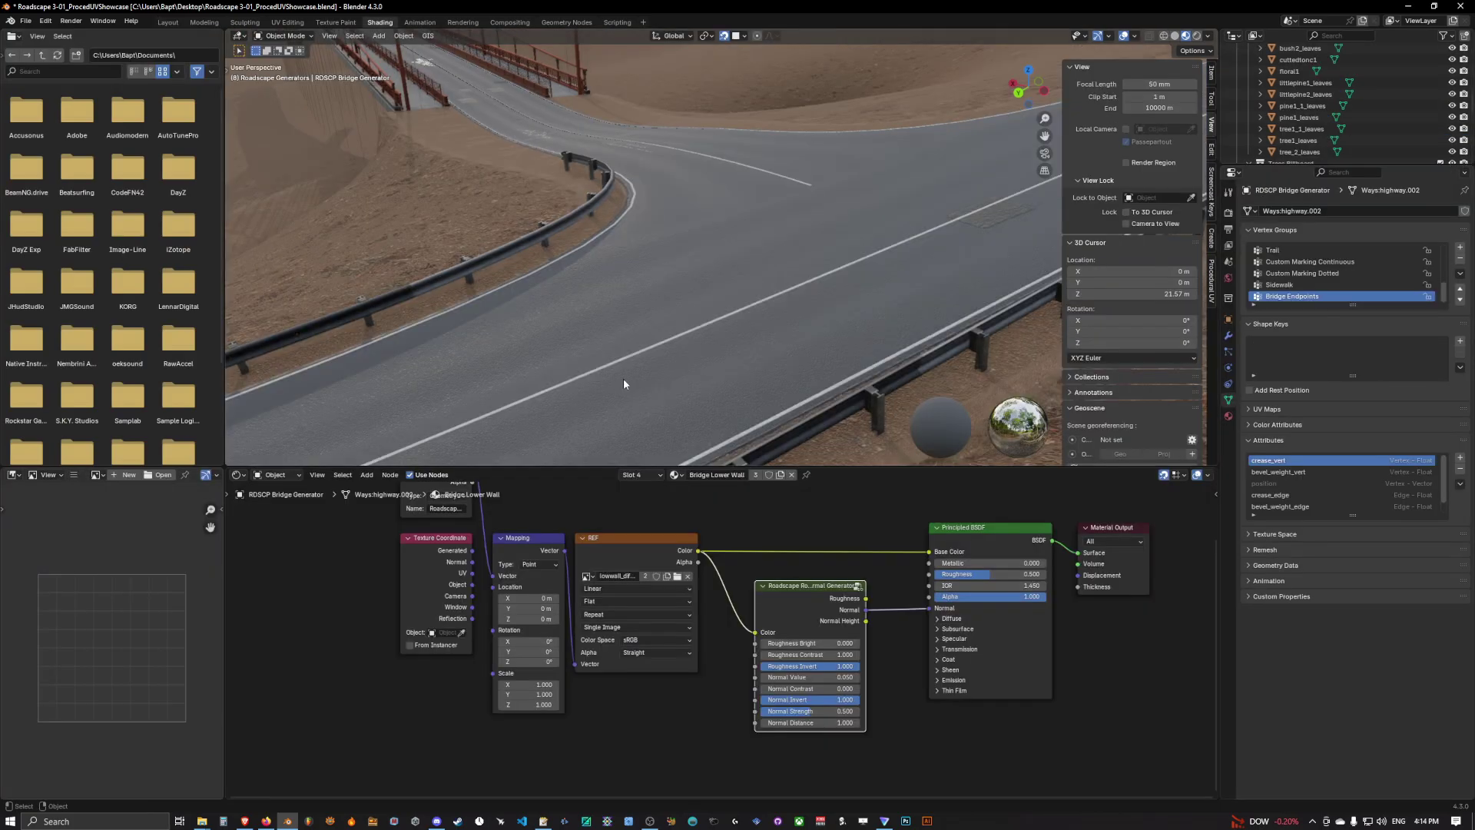
middle_drag(504, 500, 554, 545)
scroll(554, 545, down, 2)
drag(549, 544, 545, 542)
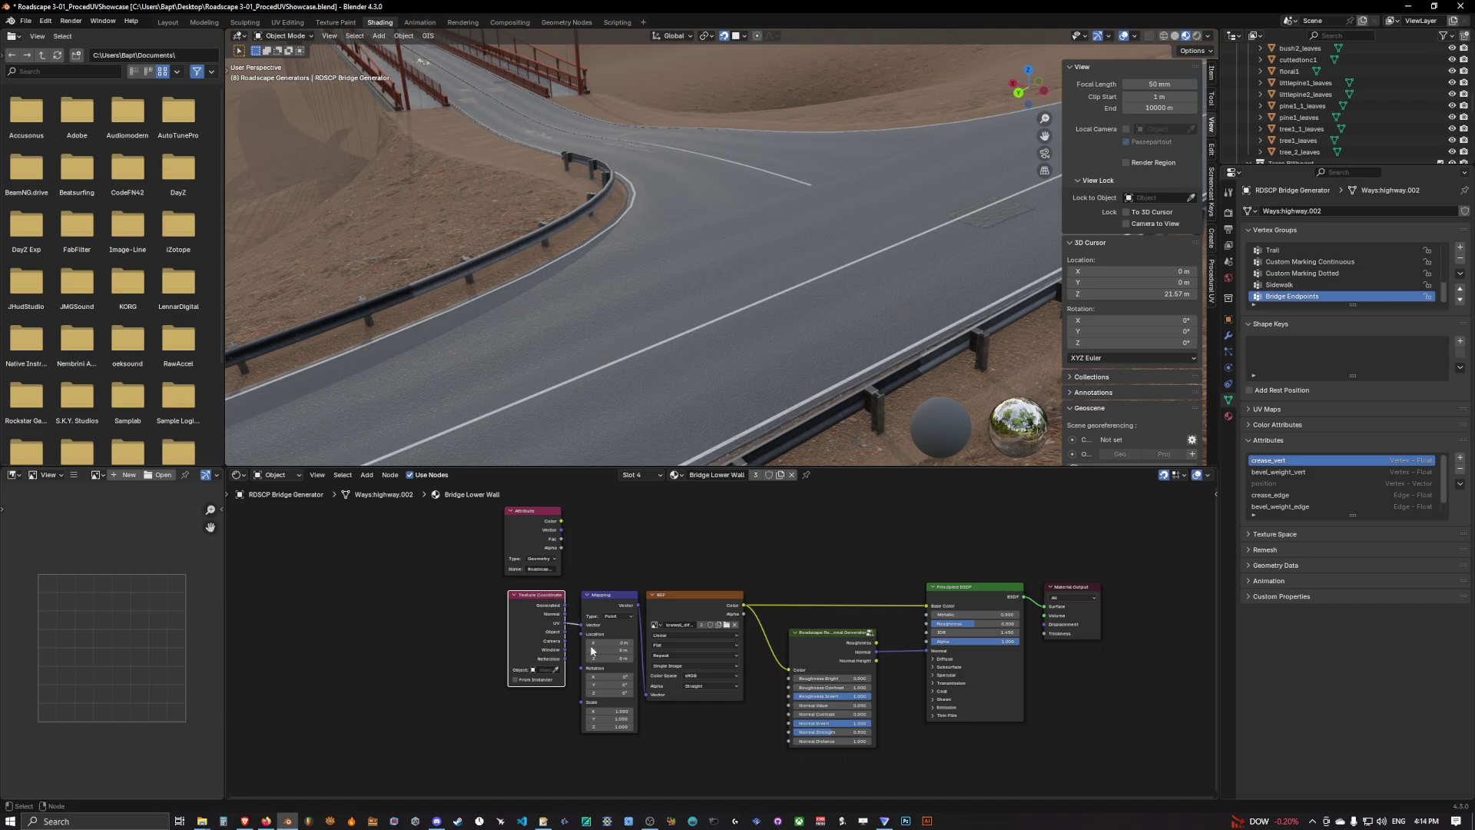
scroll(564, 626, up, 2)
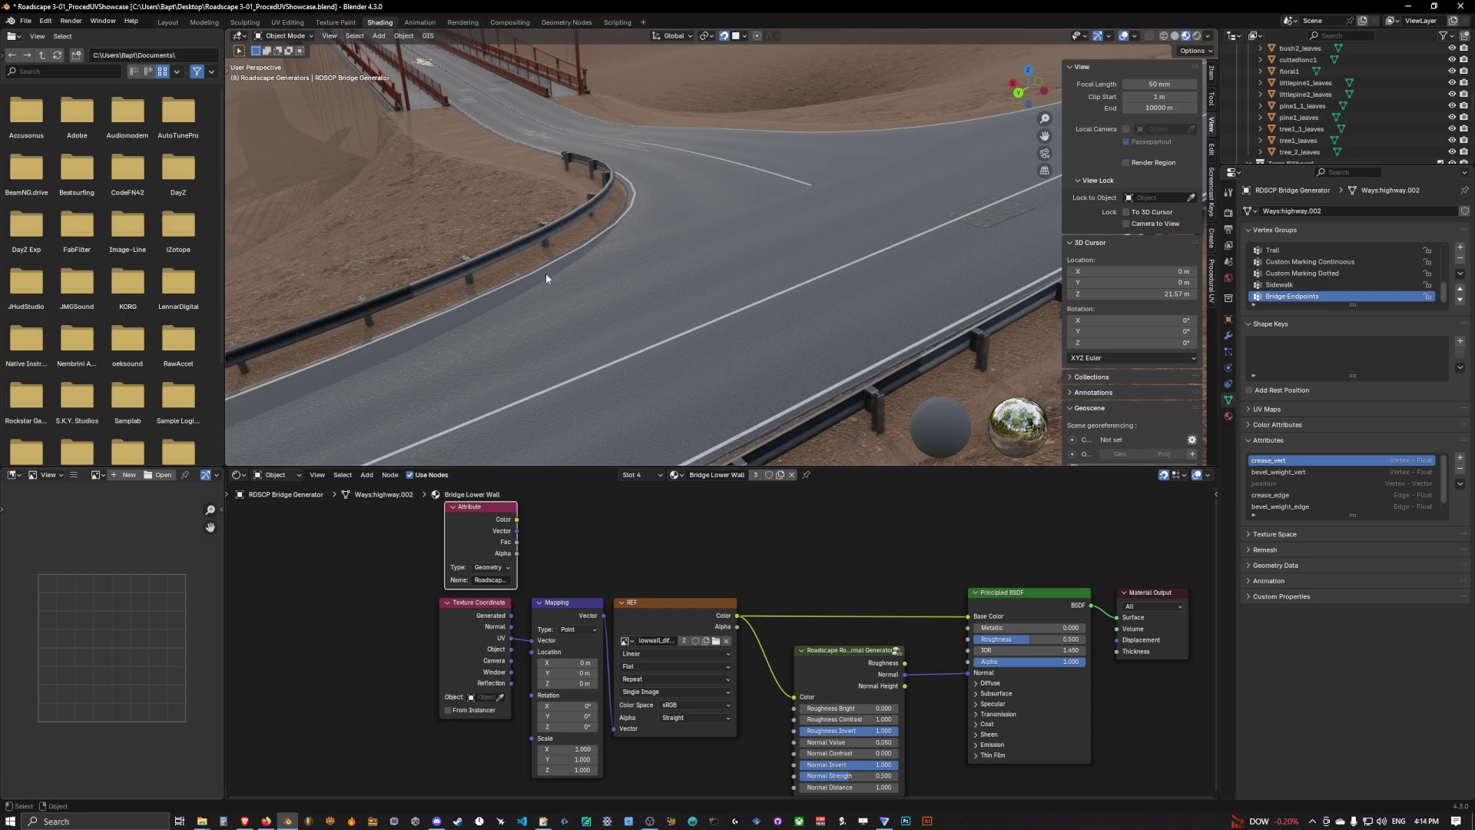
Examine the road junction, guardrails, road markings and bridge surface in the Layout workspace.
click(167, 23)
shift+middle_drag(808, 318, 824, 286)
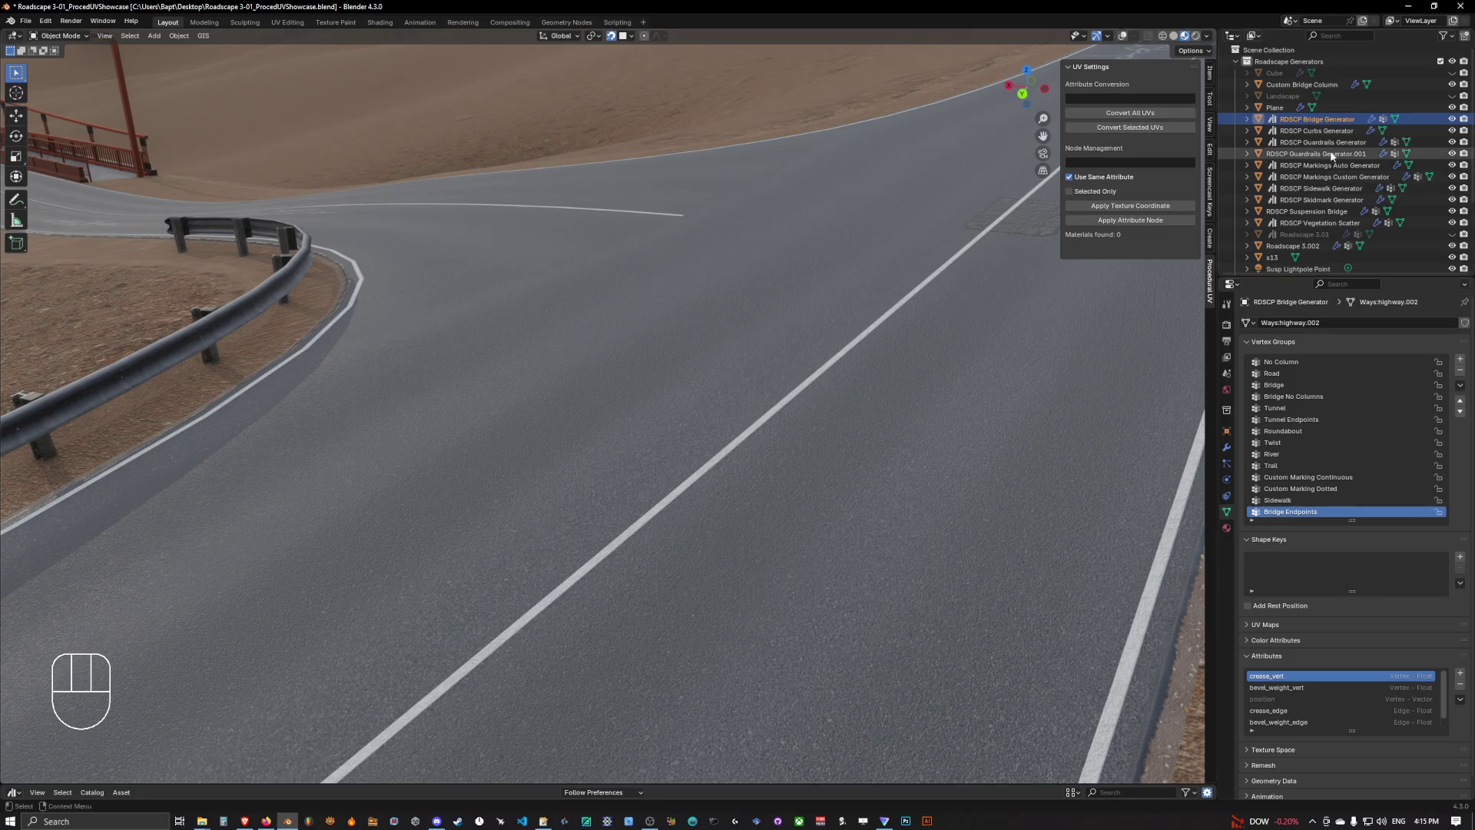
middle_drag(1009, 176, 788, 203)
shift+middle_drag(787, 204, 957, 216)
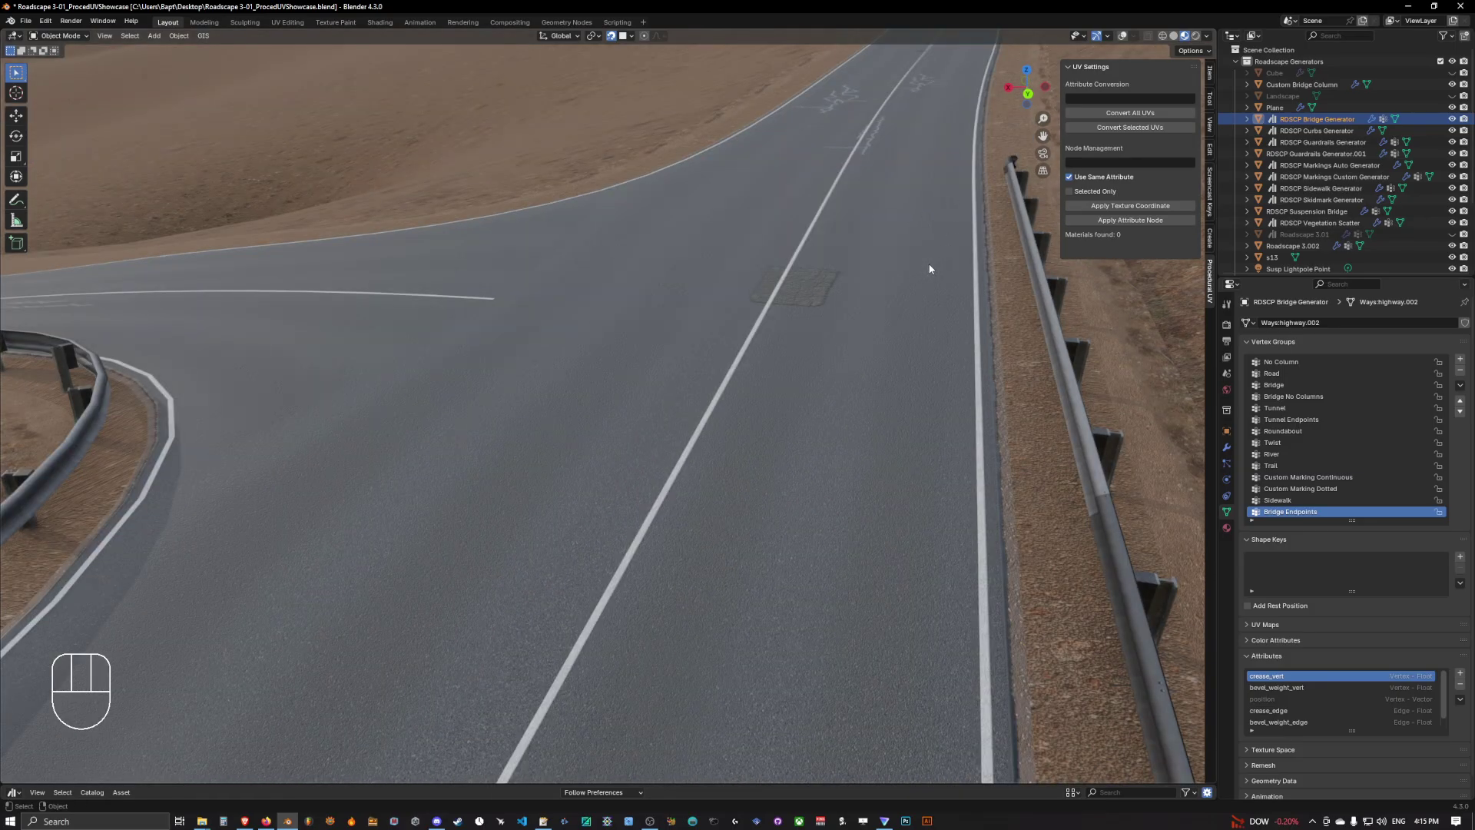
shift+middle_drag(1082, 219, 782, 283)
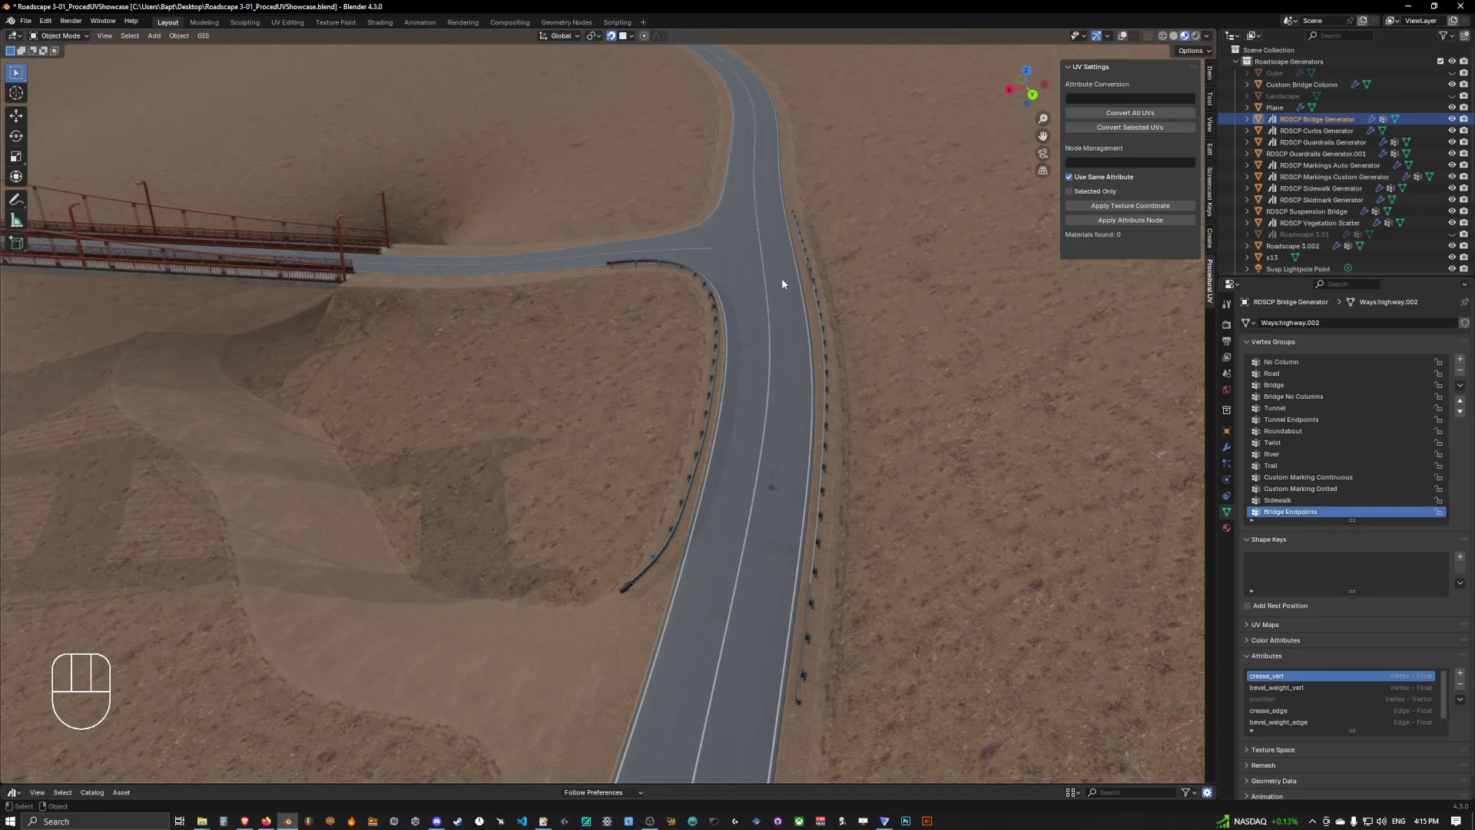
middle_drag(794, 362, 713, 314)
middle_drag(463, 345, 421, 432)
scroll(524, 361, up, 2)
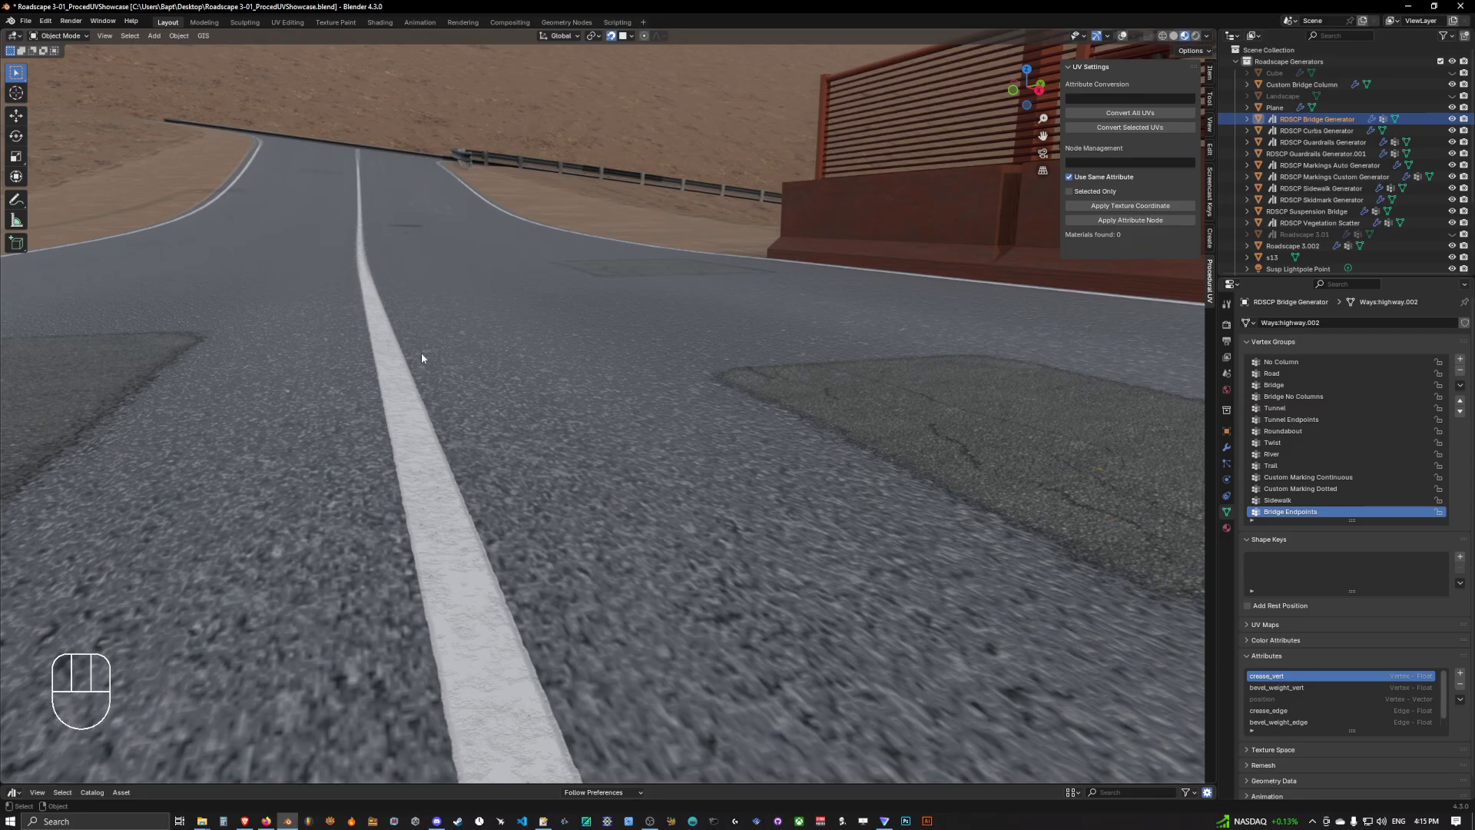
scroll(421, 353, down, 4)
middle_drag(730, 294, 703, 307)
Review the modifier settings of RDSCP Suspension Bridge and Roadscape 3.002.
click(589, 267)
scroll(699, 256, up, 4)
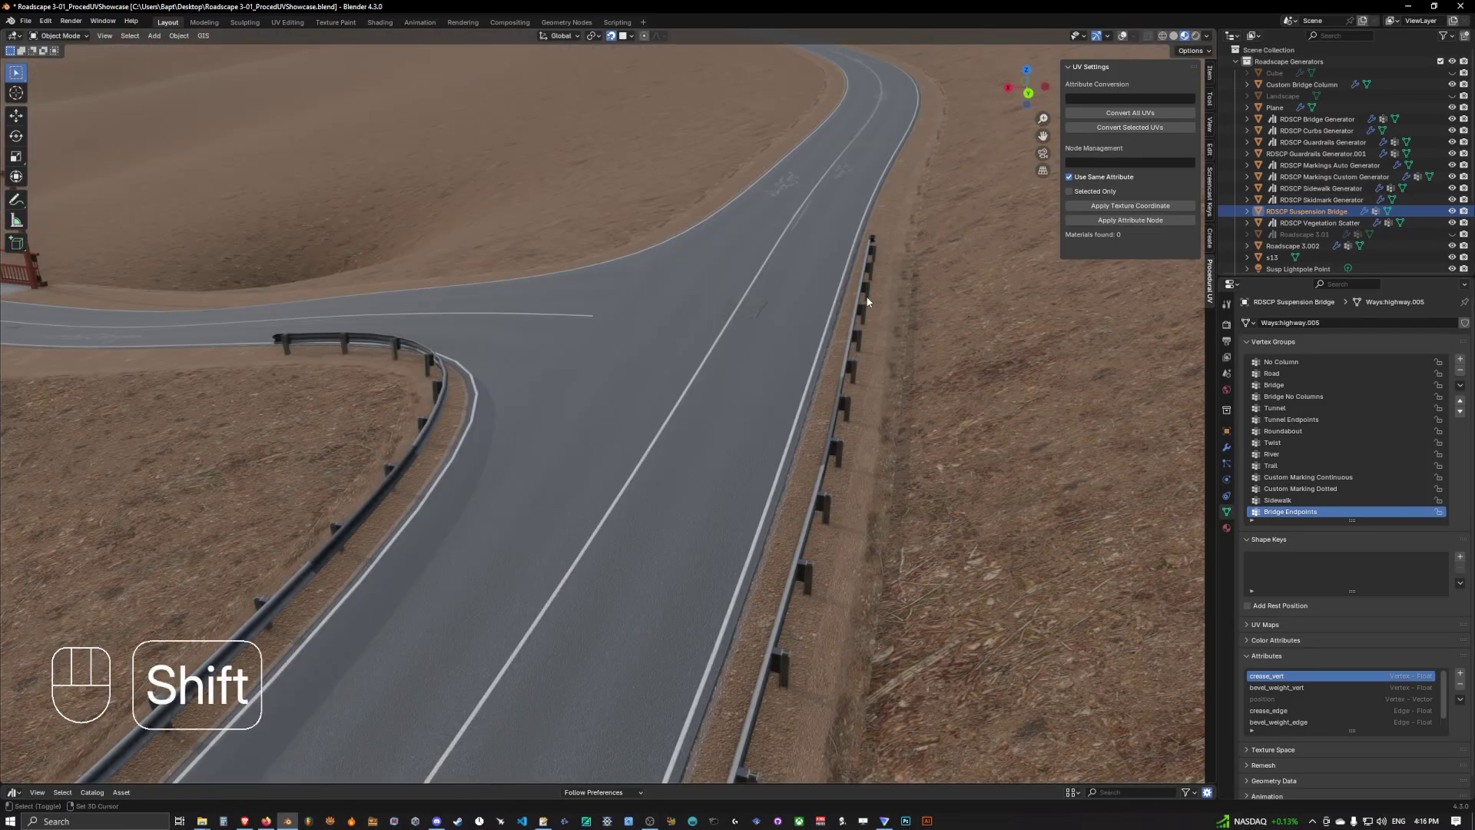
shift+middle_drag(866, 300, 854, 300)
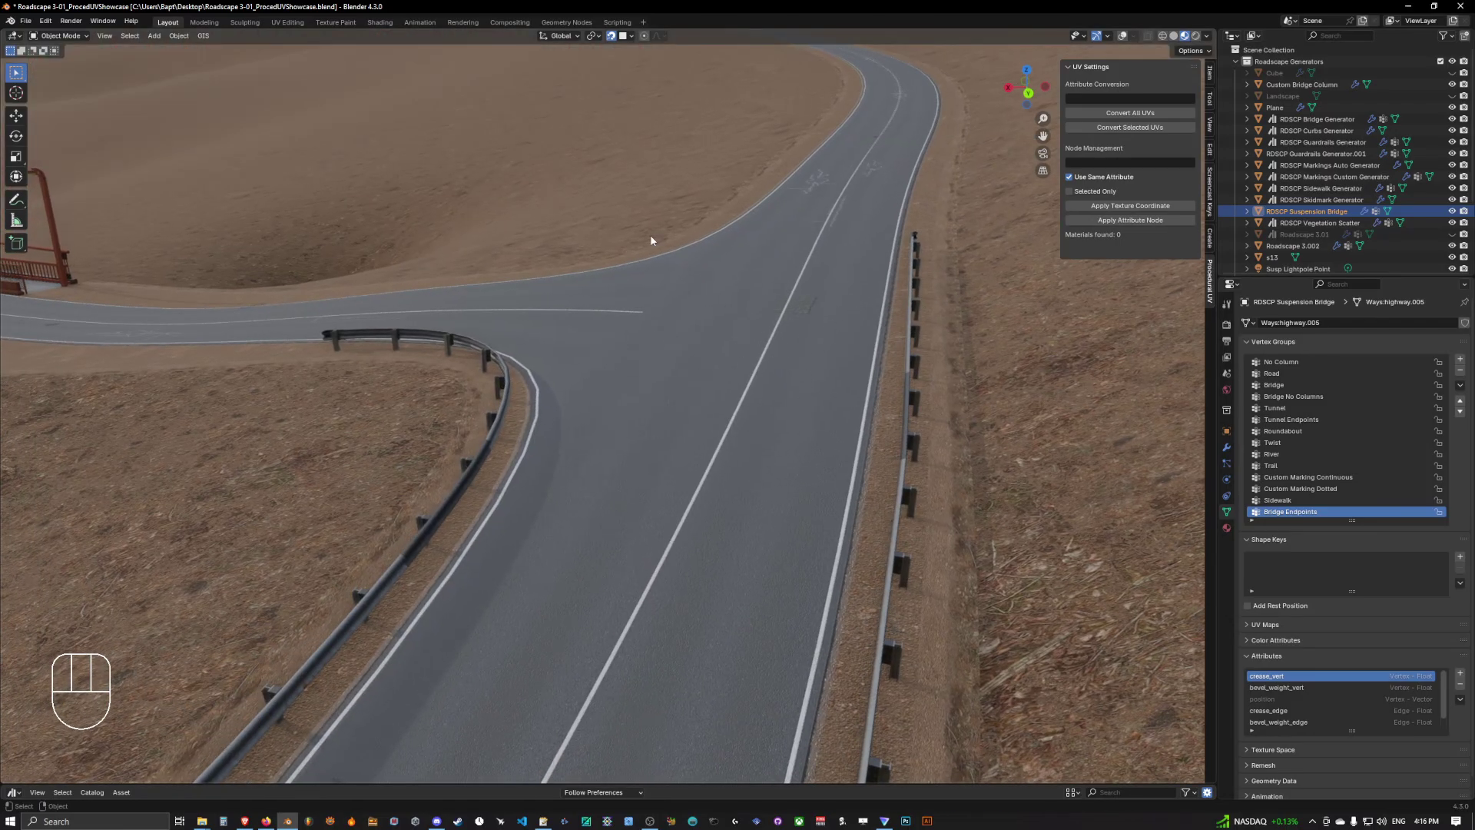
middle_drag(705, 297, 798, 318)
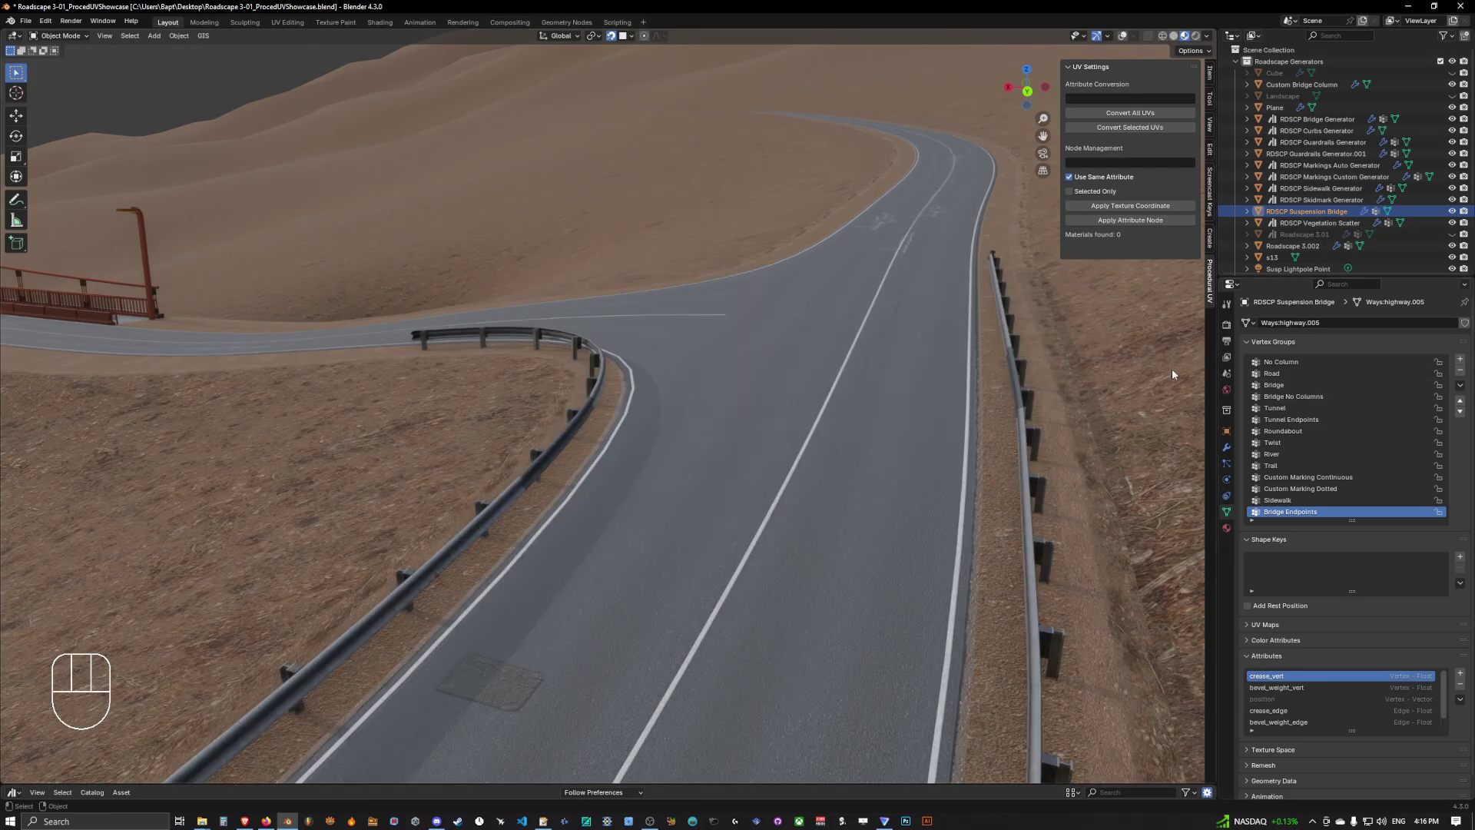
click(1227, 446)
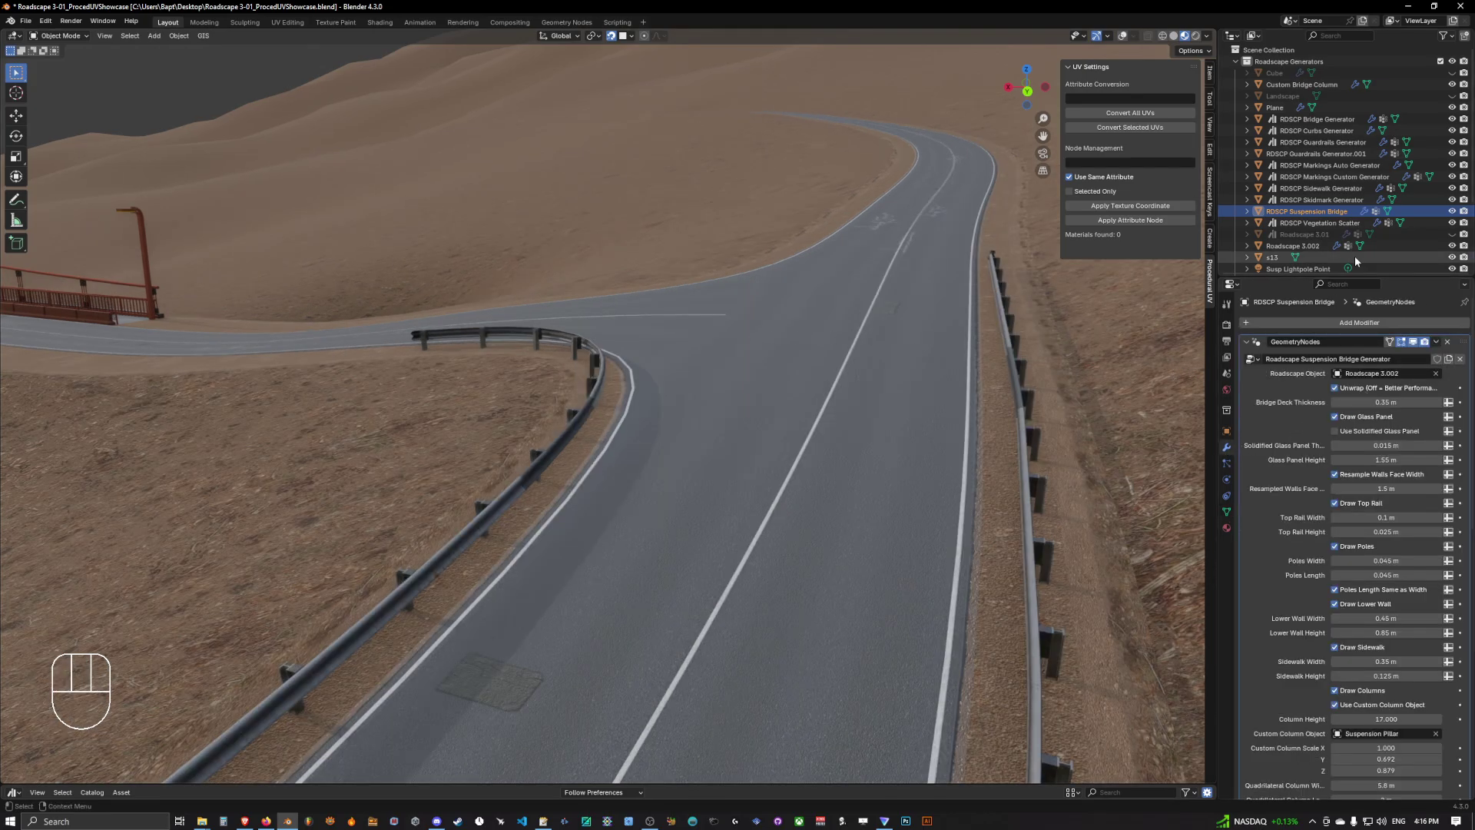
click(1306, 246)
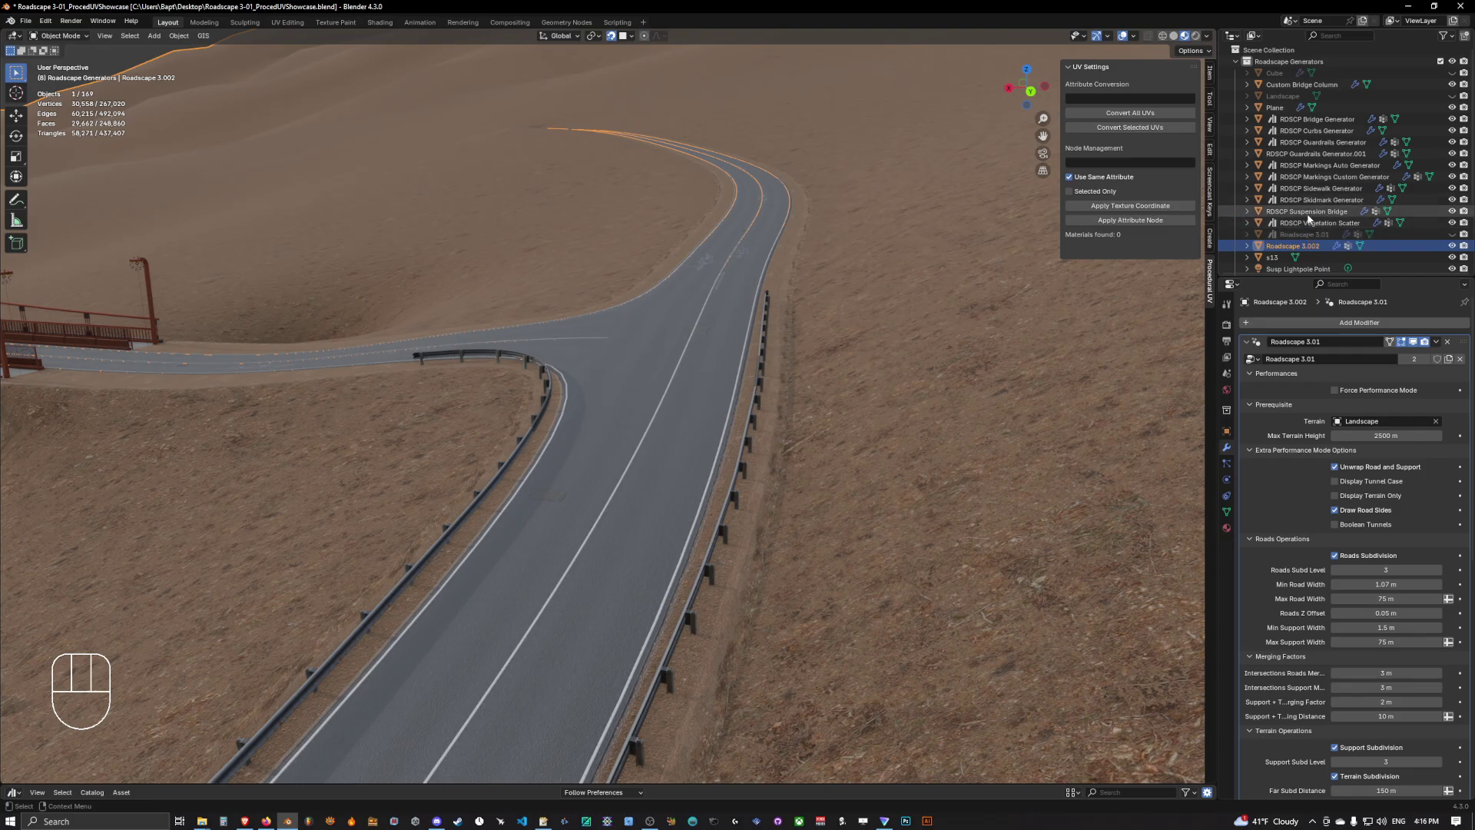
Apply Visual Geometry to Mesh to RDSCP Suspension Bridge.
click(1321, 210)
key(ctrl+a)
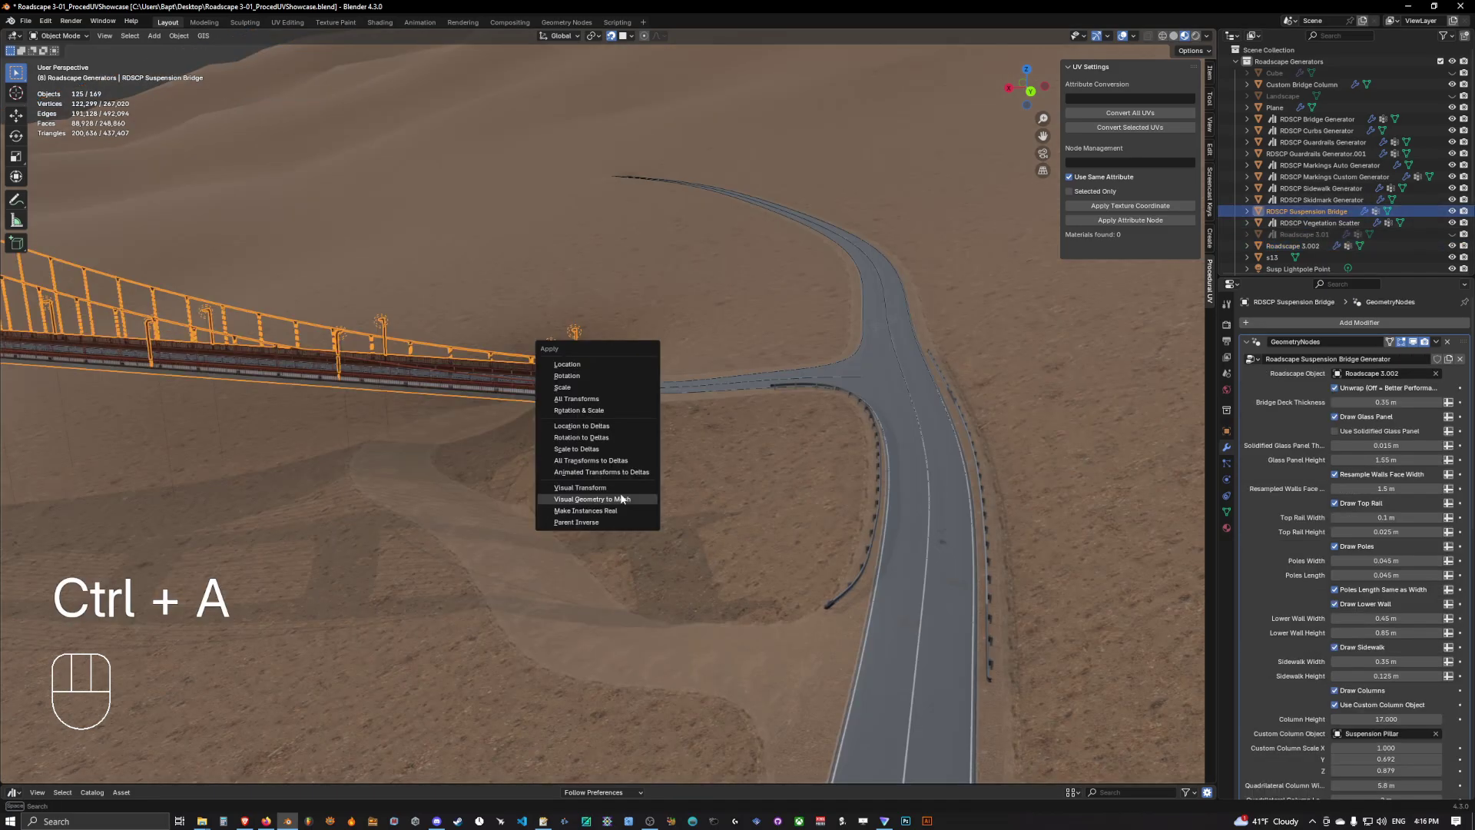
click(618, 498)
Inspect the converted suspension bridge mesh up close in Edit Mode and return to Object Mode.
middle_drag(708, 470, 584, 454)
key(Tab)
scroll(645, 368, up, 6)
scroll(614, 437, up, 4)
key(Tab)
middle_drag(615, 437, 744, 414)
scroll(744, 414, down, 10)
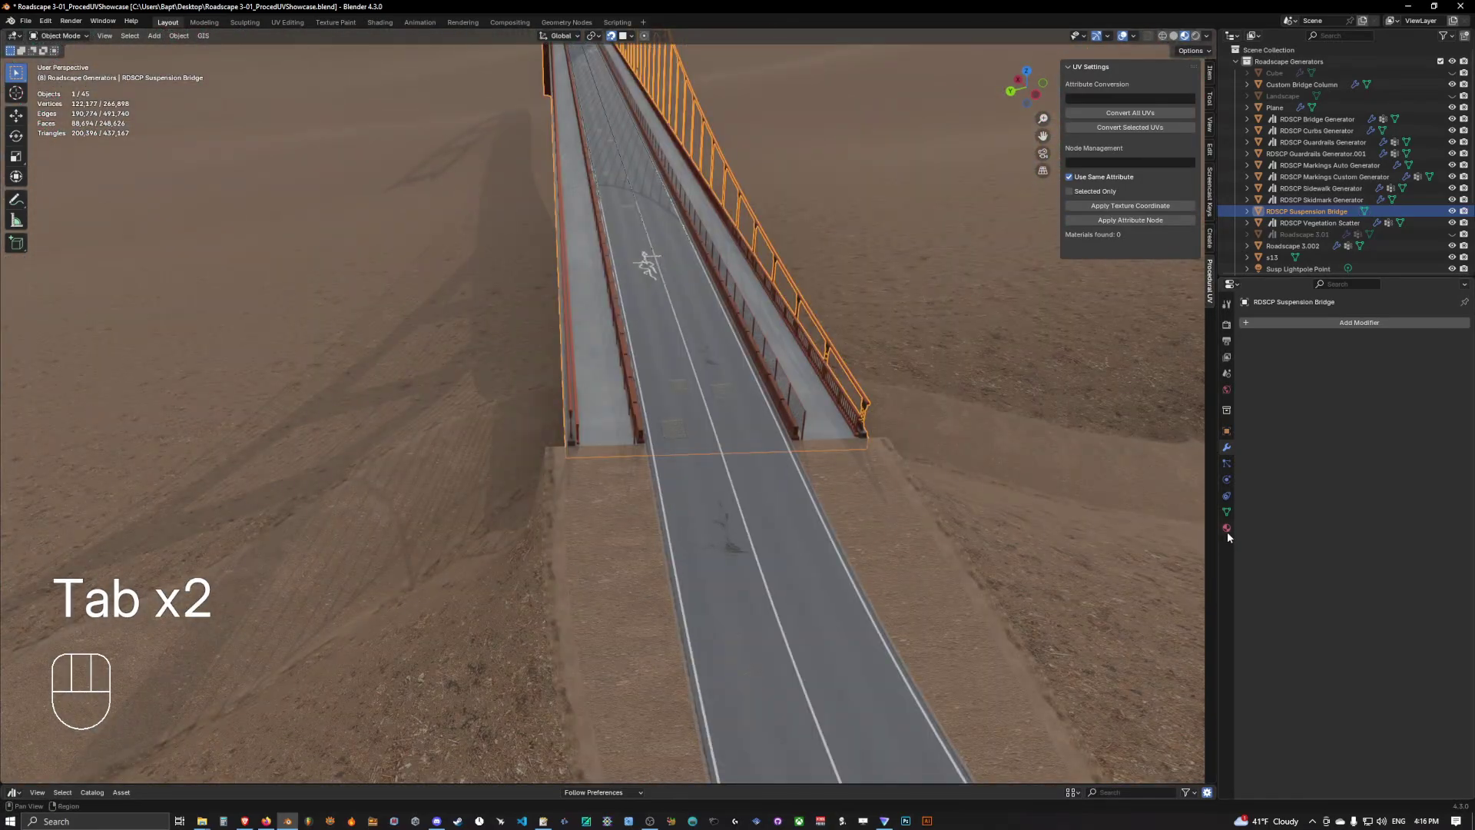
Check the attribute name used by the Attribute node in the Suspension Wall material and return to the Layout workspace.
click(1226, 527)
click(379, 22)
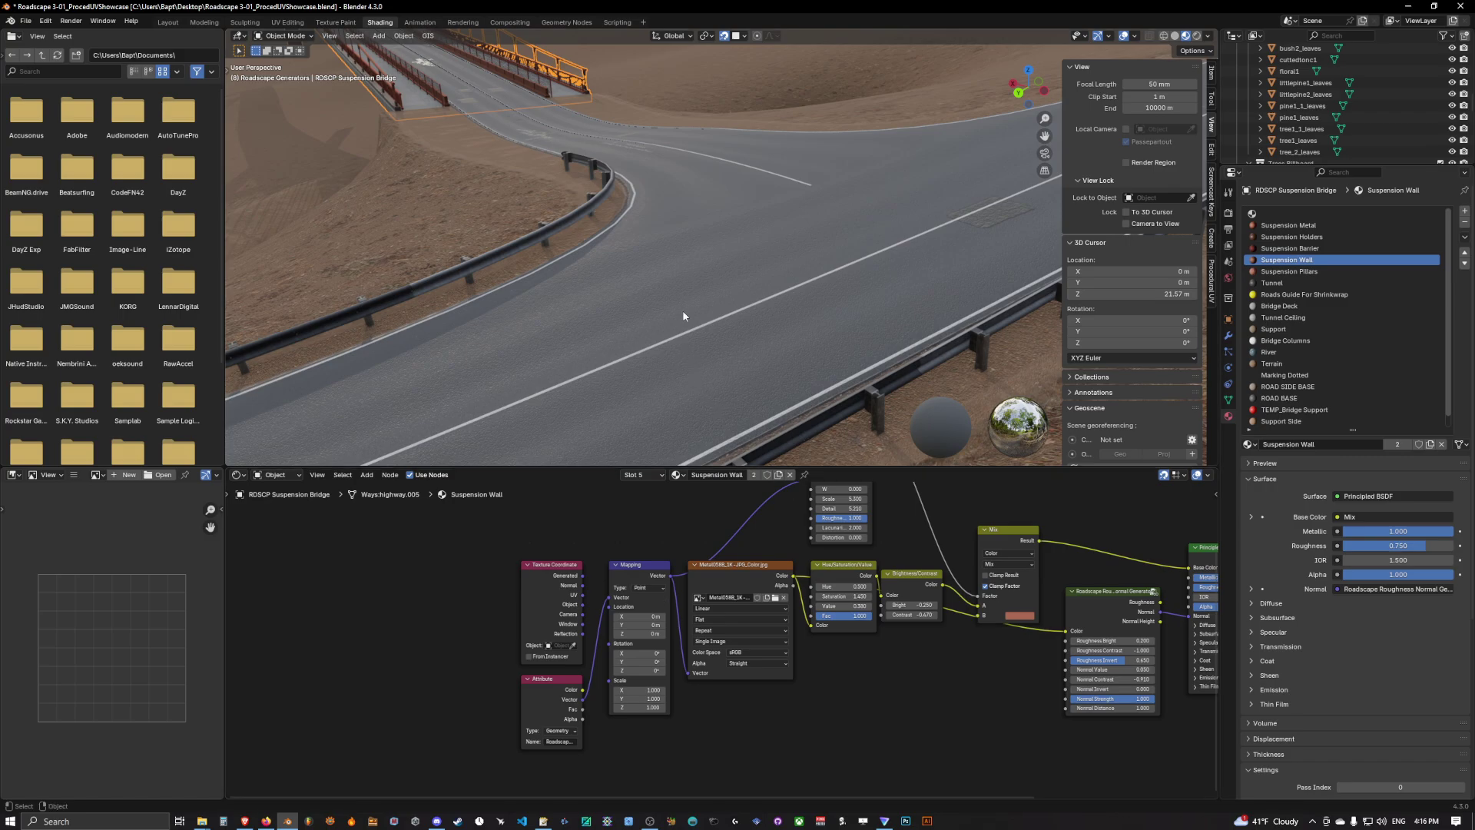
middle_drag(682, 310, 700, 311)
scroll(660, 614, up, 2)
middle_drag(697, 641, 723, 608)
click(560, 726)
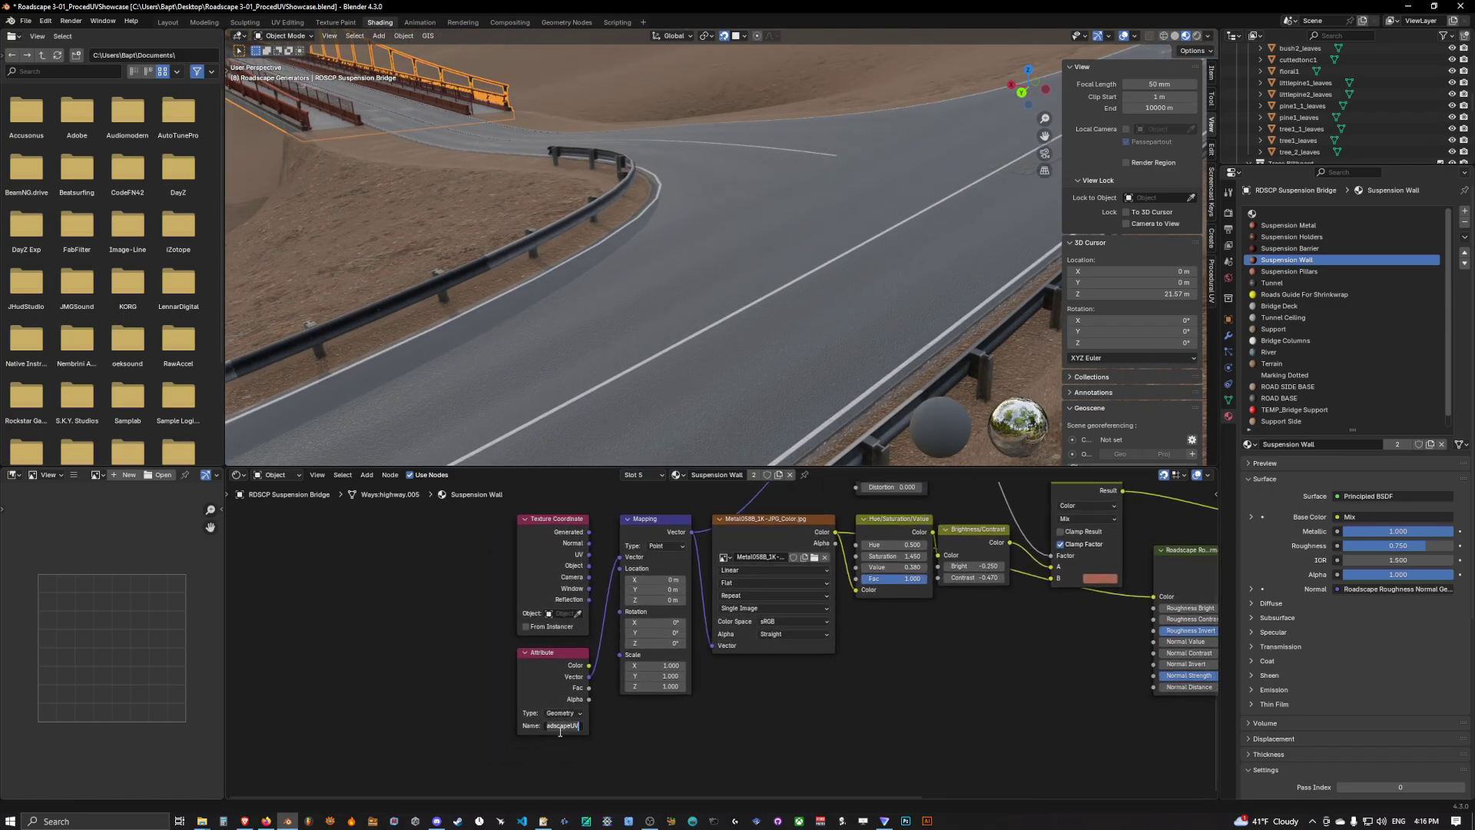
key(Return)
click(170, 25)
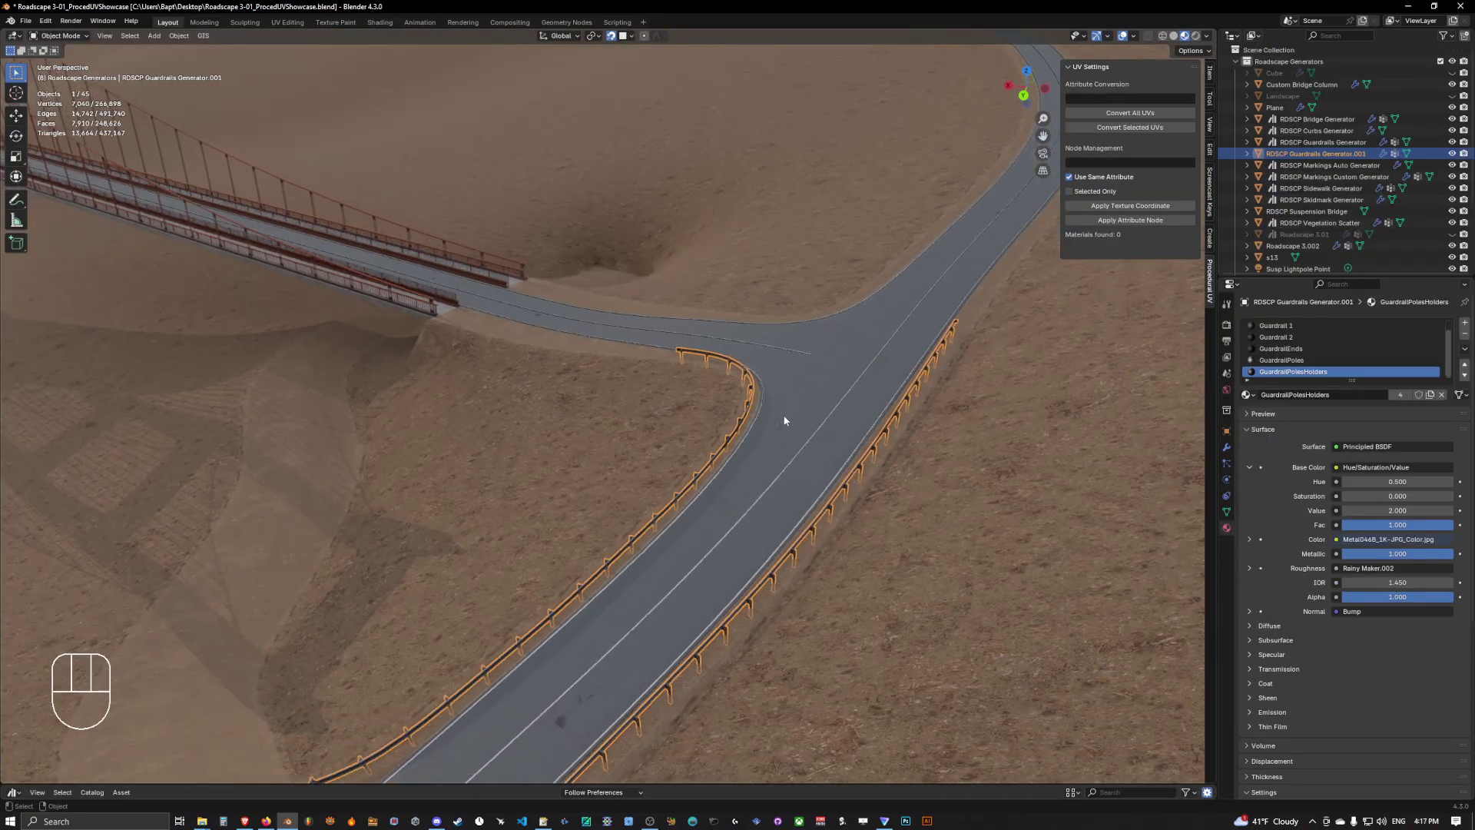
Apply Visual Geometry to Mesh to RDSCP Guardrails Generator.001 and check the guardrail mesh in Edit Mode.
key(ctrl+a)
click(772, 435)
key(Tab)
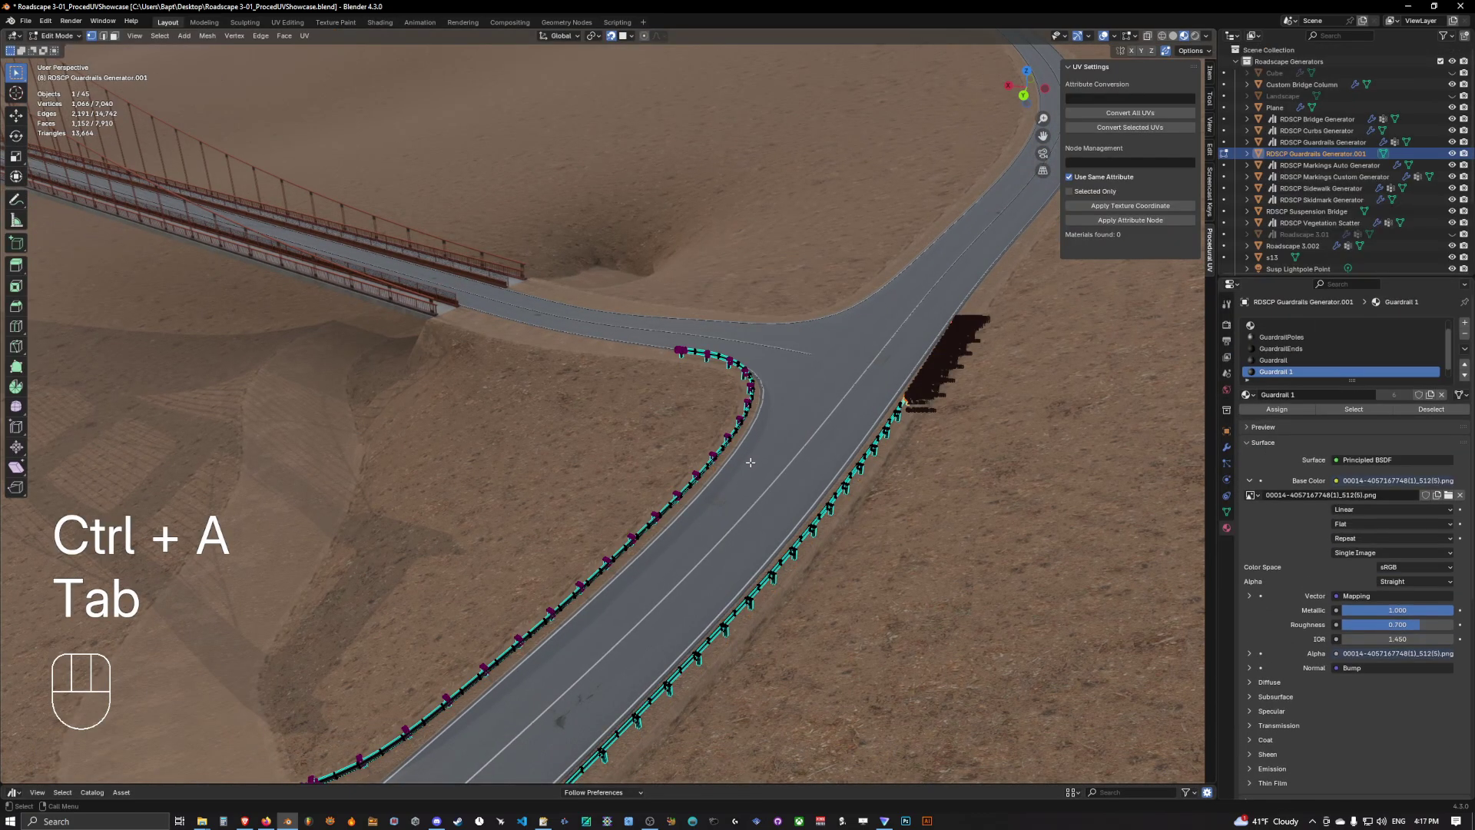
key(Tab)
key(Tab)
key(Tab)
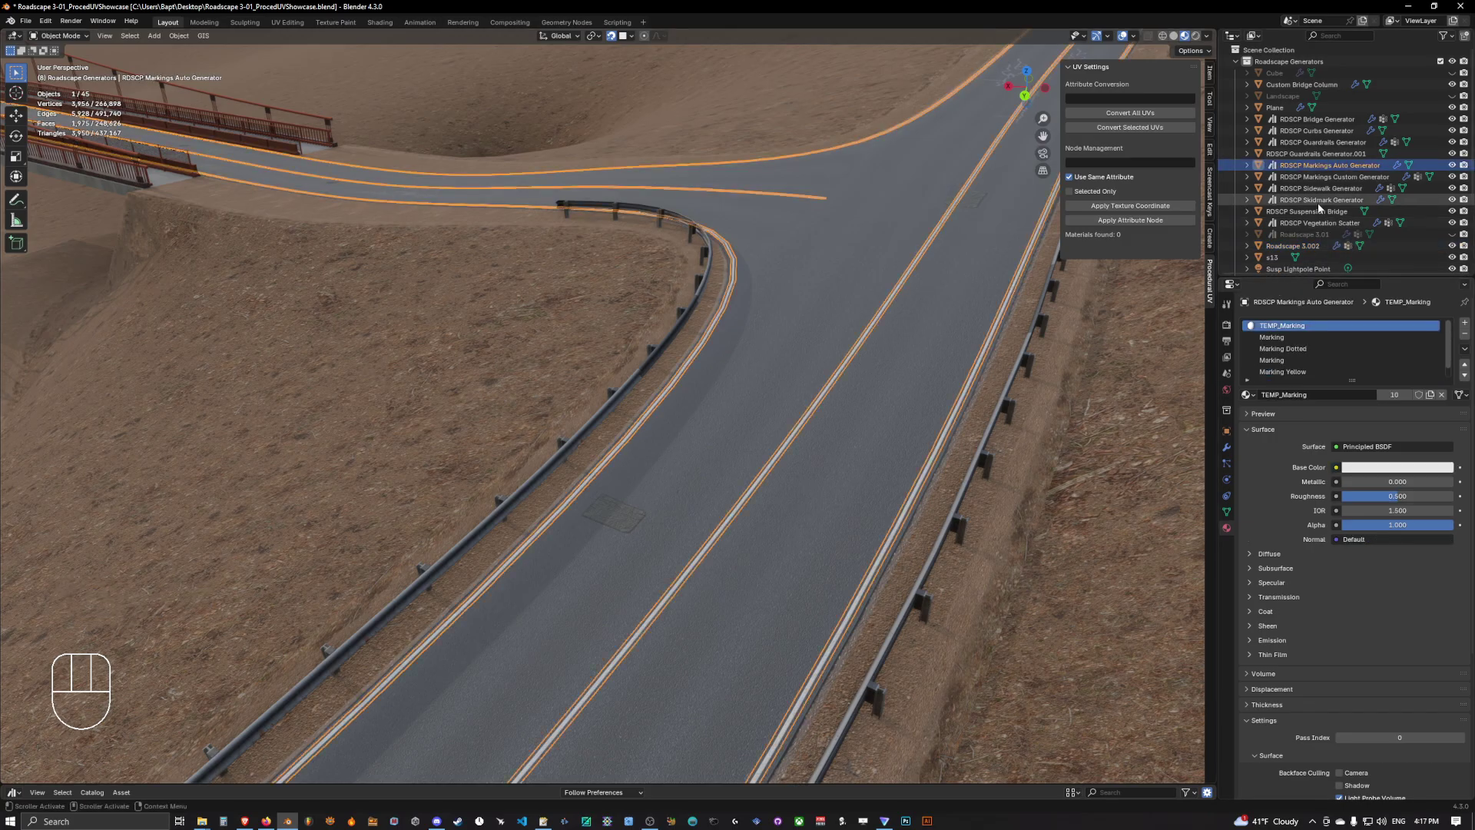
Apply Visual Geometry to Mesh to RDSCP Markings Auto Generator and to Roadscape 3.002.
key(ctrl+a)
click(864, 339)
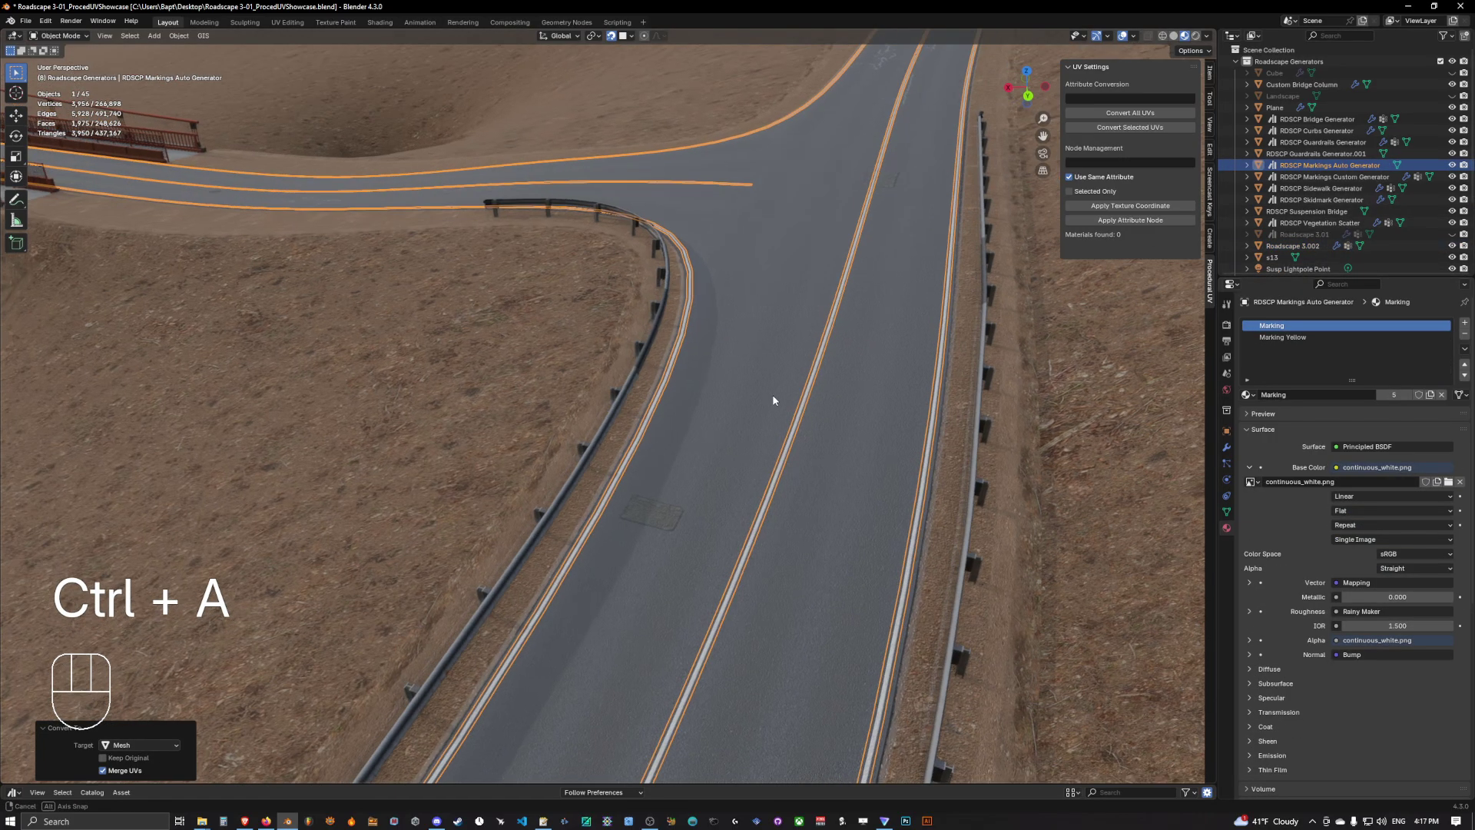
key(ctrl+a)
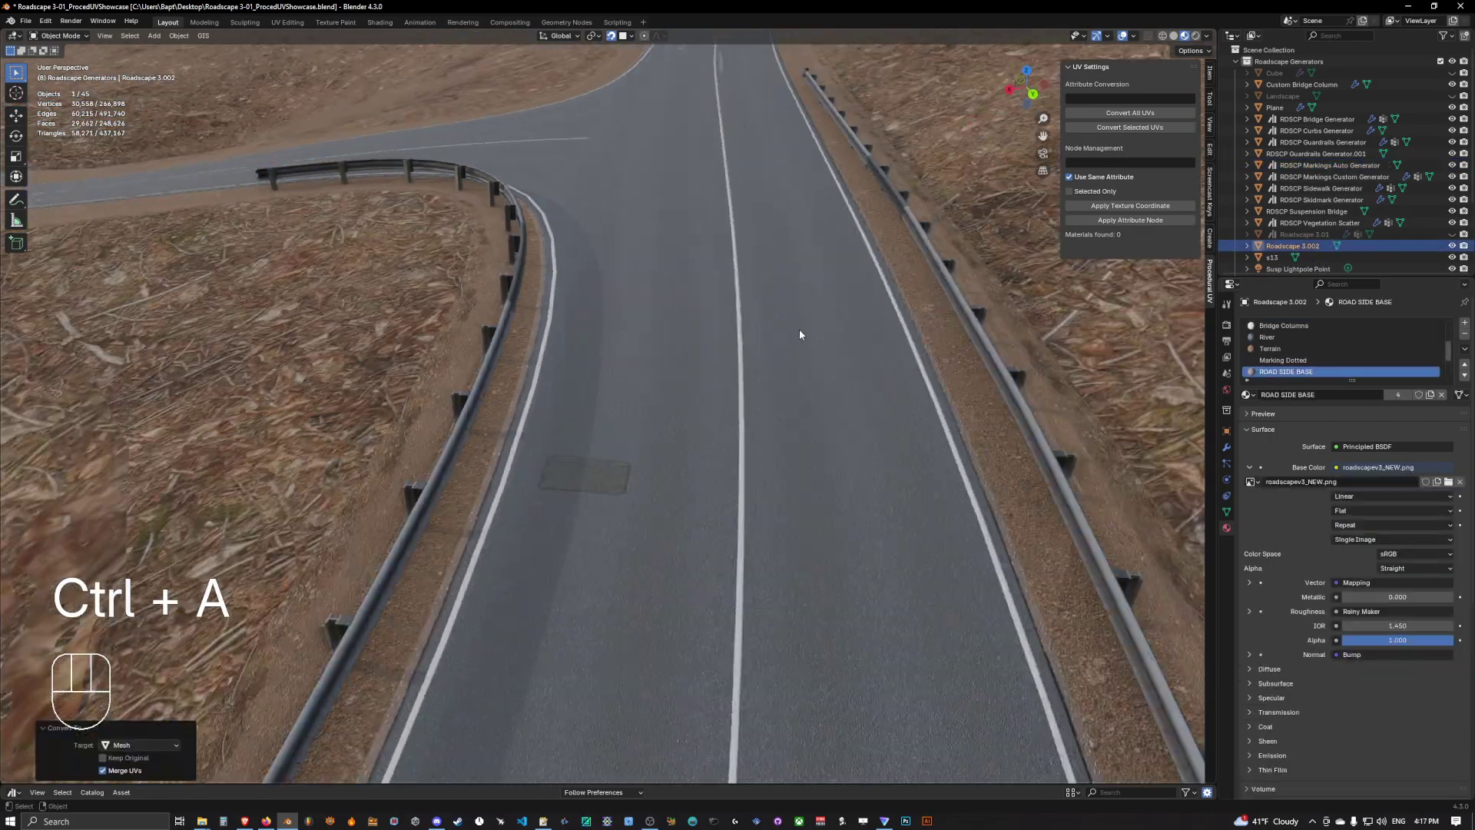
Look over the converted road surface and browse the attribute list of Roadscape 3.002 down to its UV attributes.
scroll(799, 334, down, 5)
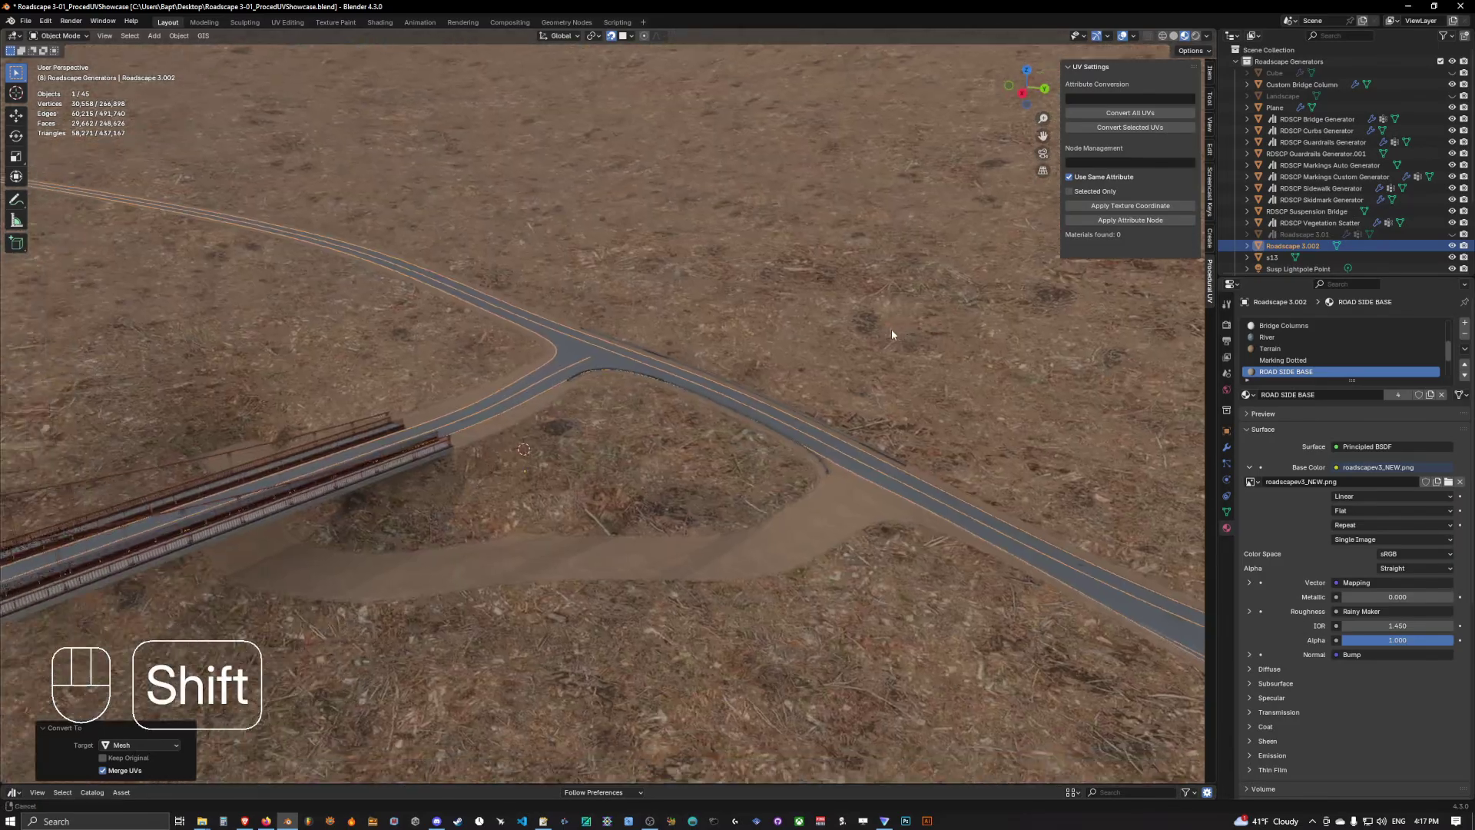
scroll(884, 338, up, 4)
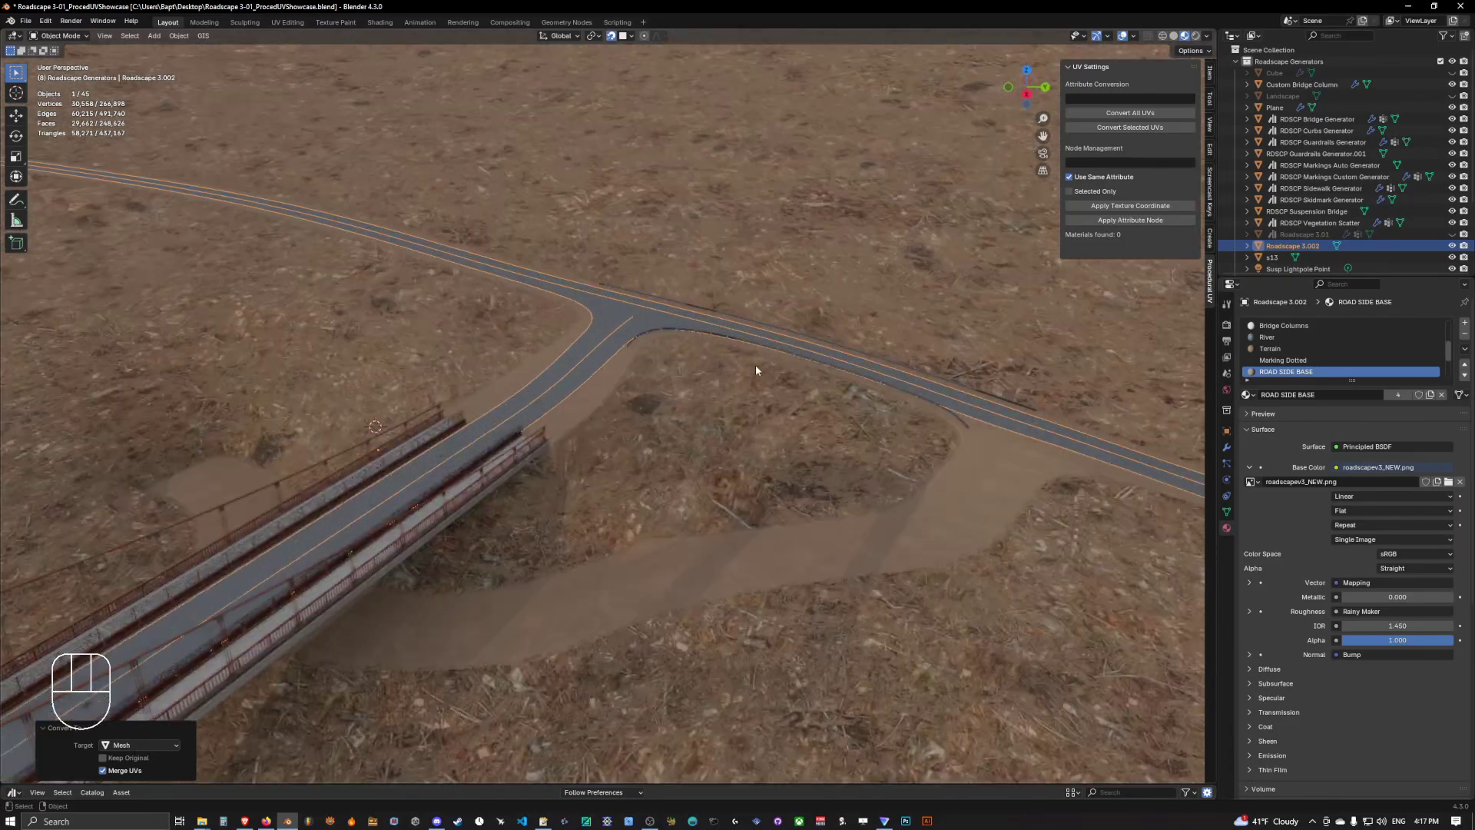
scroll(756, 367, up, 4)
middle_drag(755, 367, 642, 356)
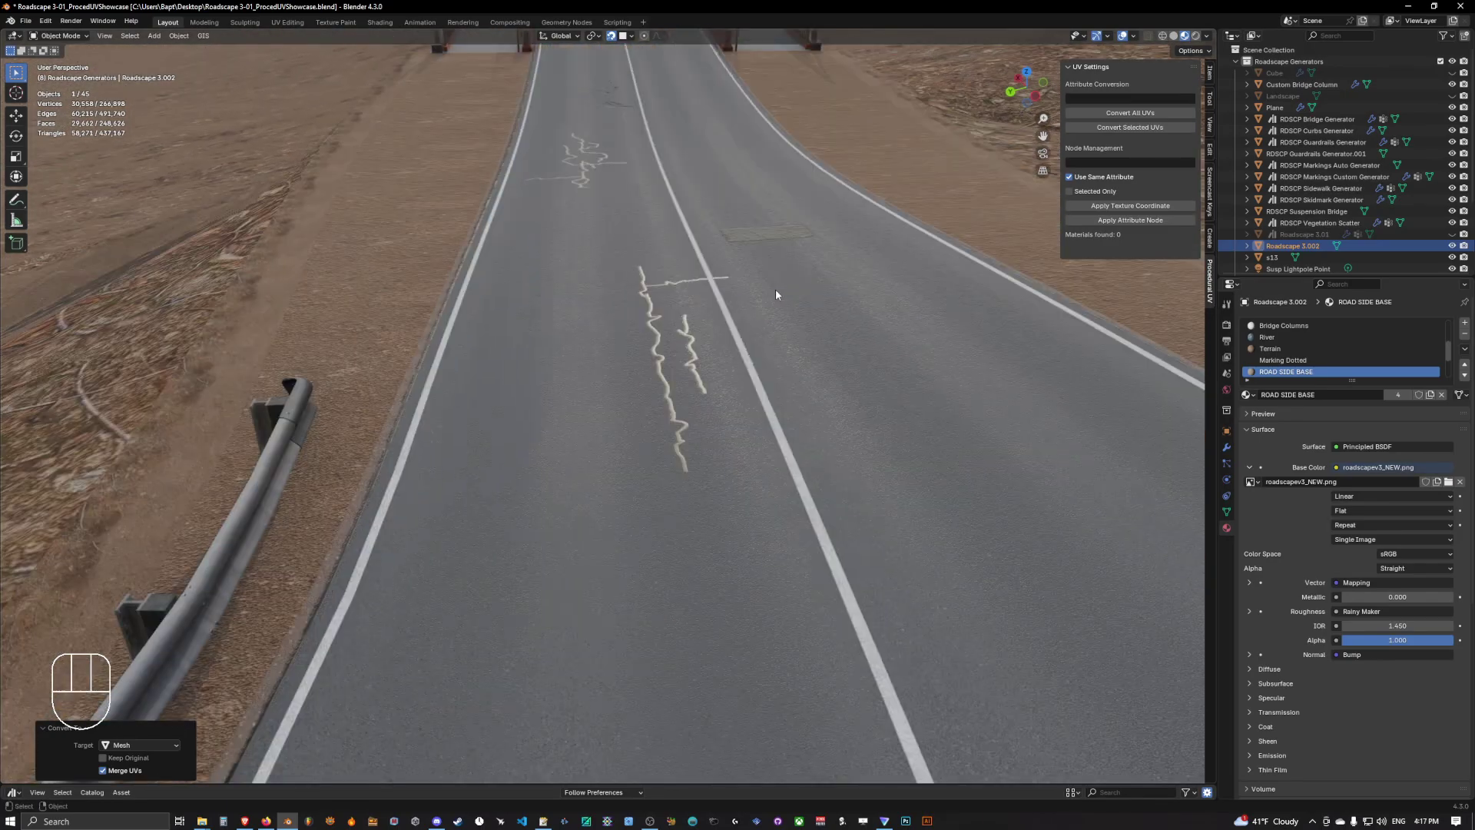
scroll(768, 284, up, 3)
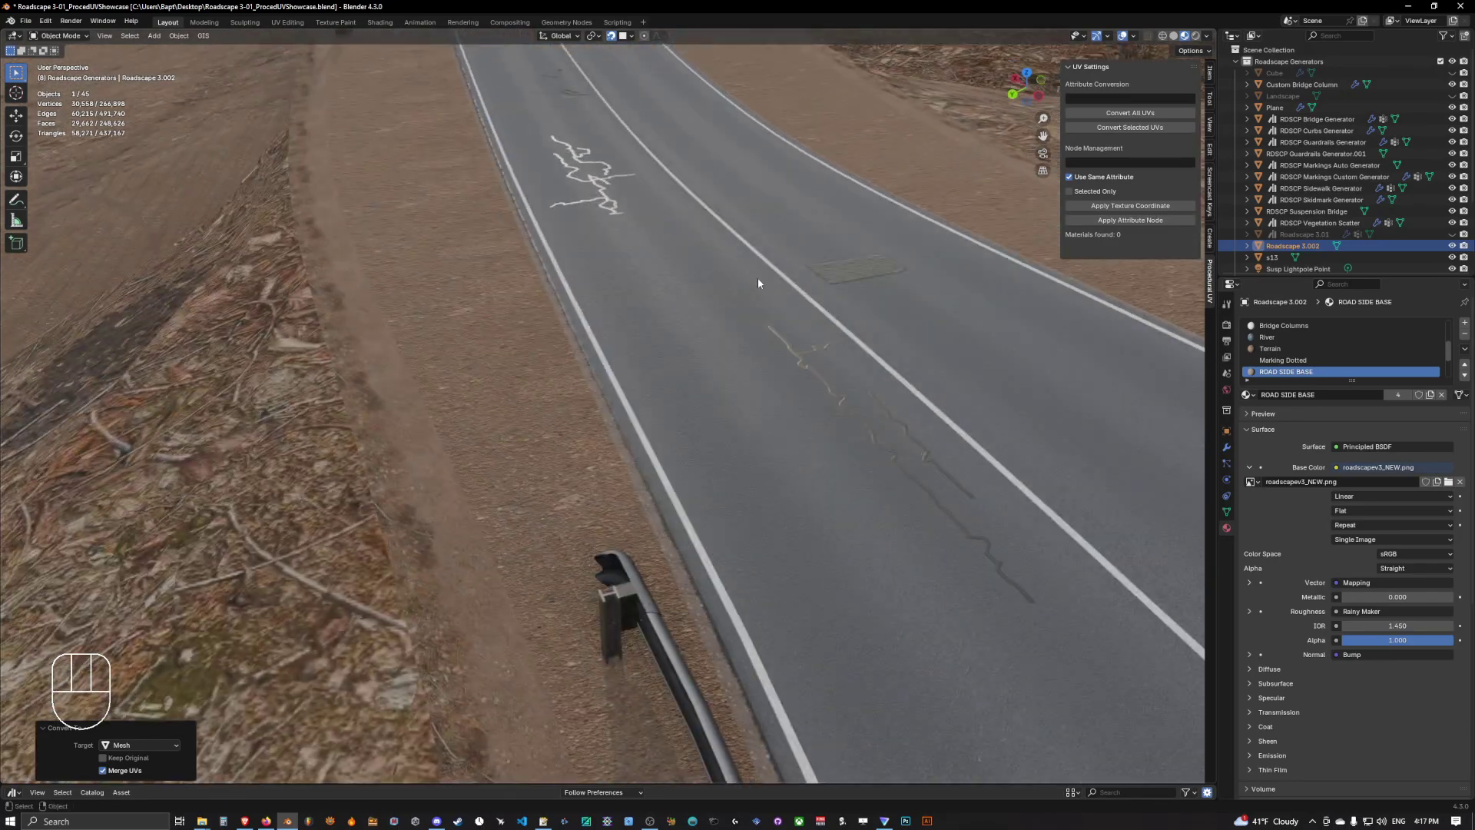
scroll(758, 278, down, 4)
click(1227, 511)
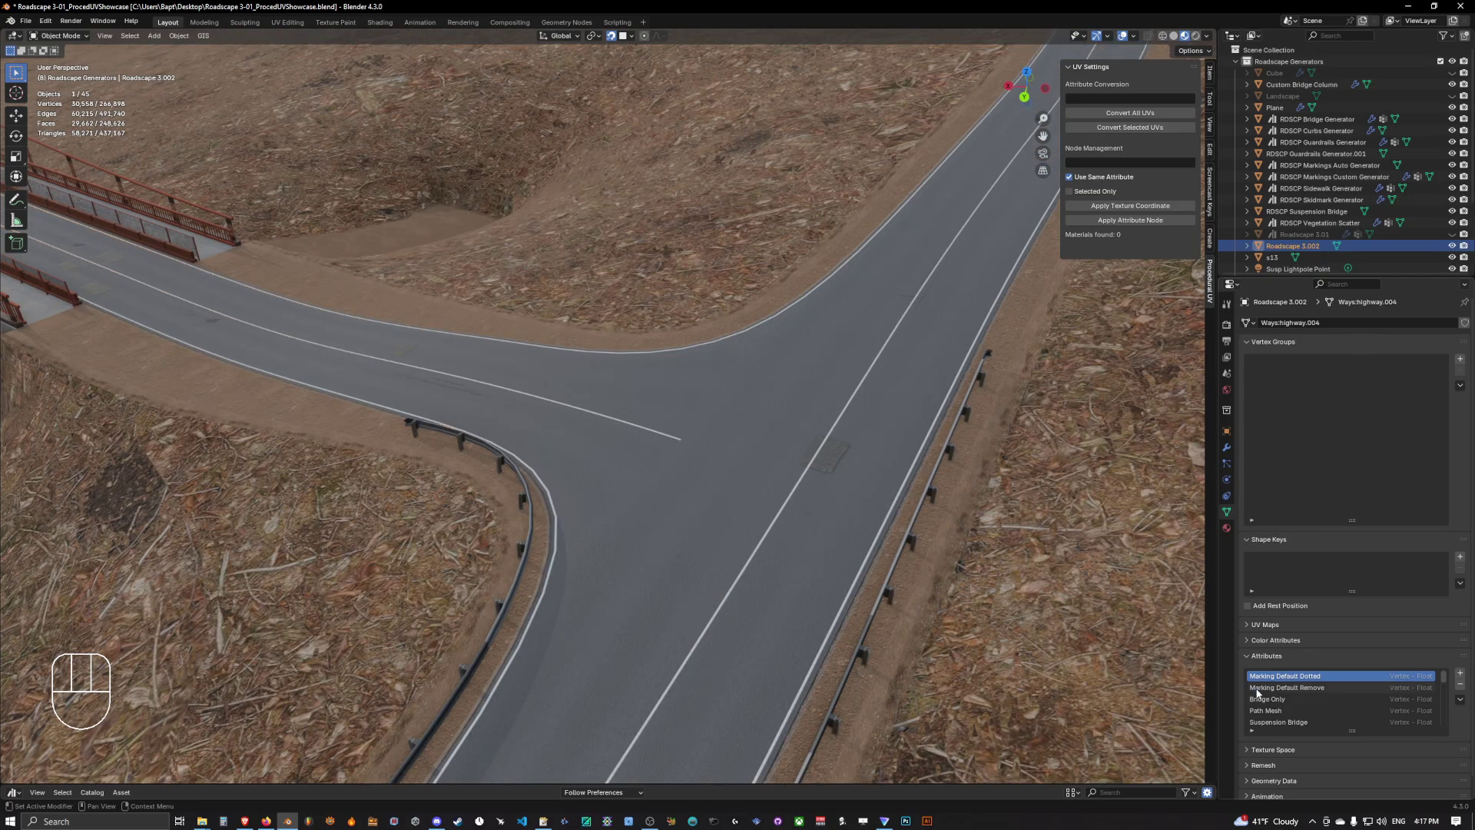
scroll(1266, 636, down, 1)
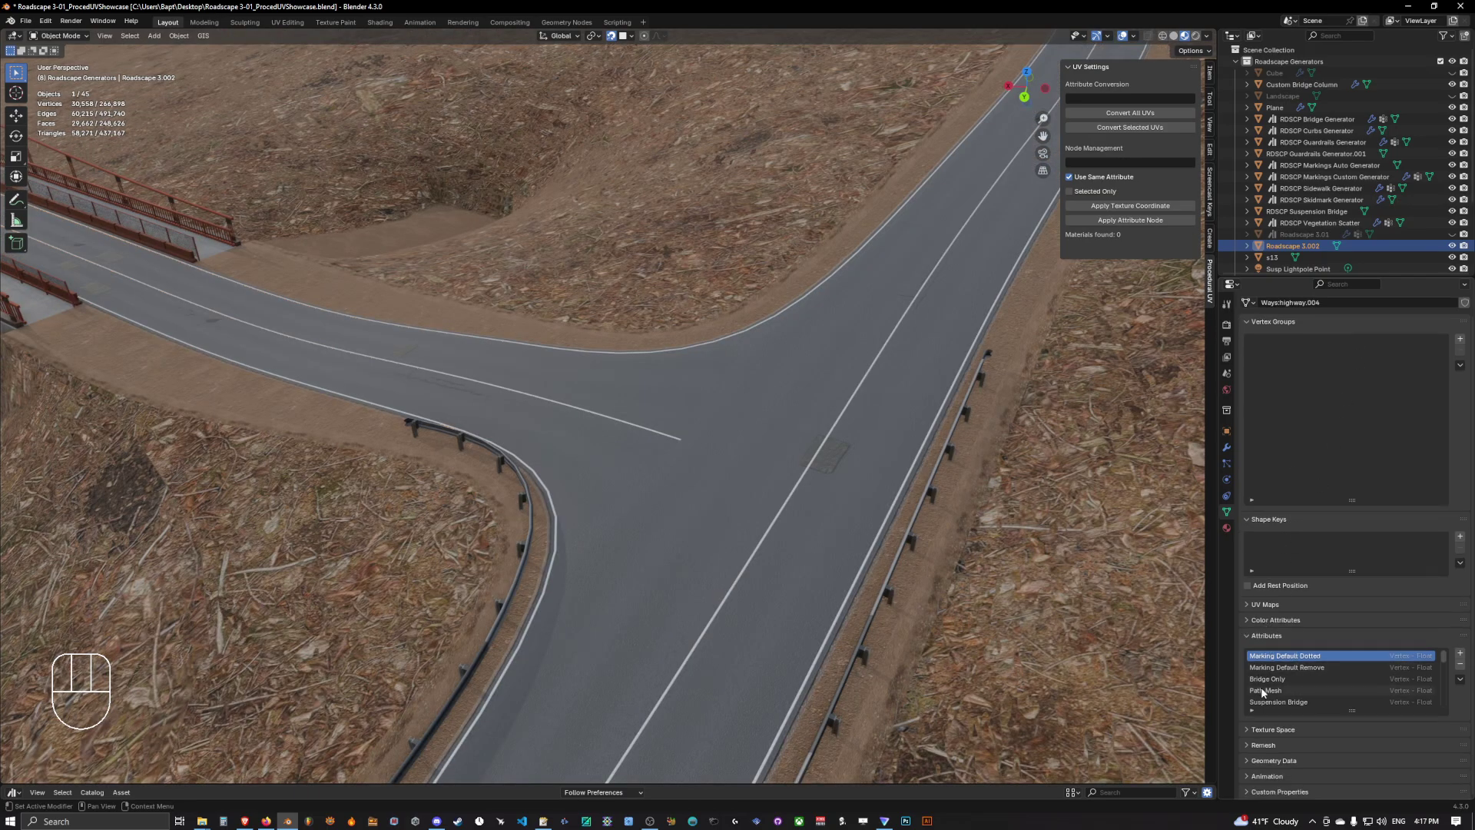
scroll(1279, 690, down, 5)
scroll(1288, 693, up, 5)
scroll(1297, 692, down, 10)
Try converting the RoadscapeUV attribute to a Face Corner 2D Vector and check the Attribute node in the ROAD SIDE BASE material.
click(1321, 701)
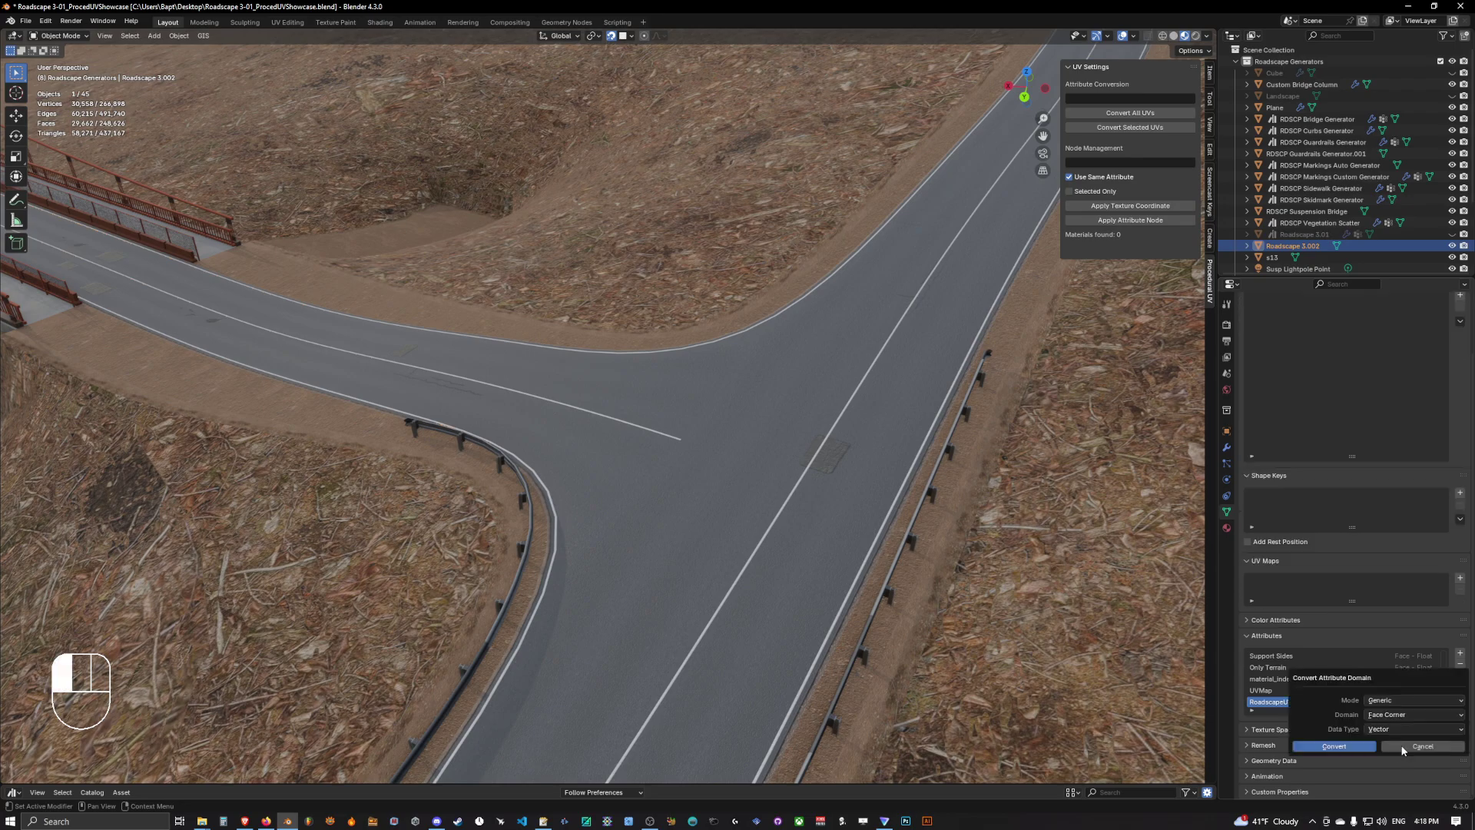
click(1408, 730)
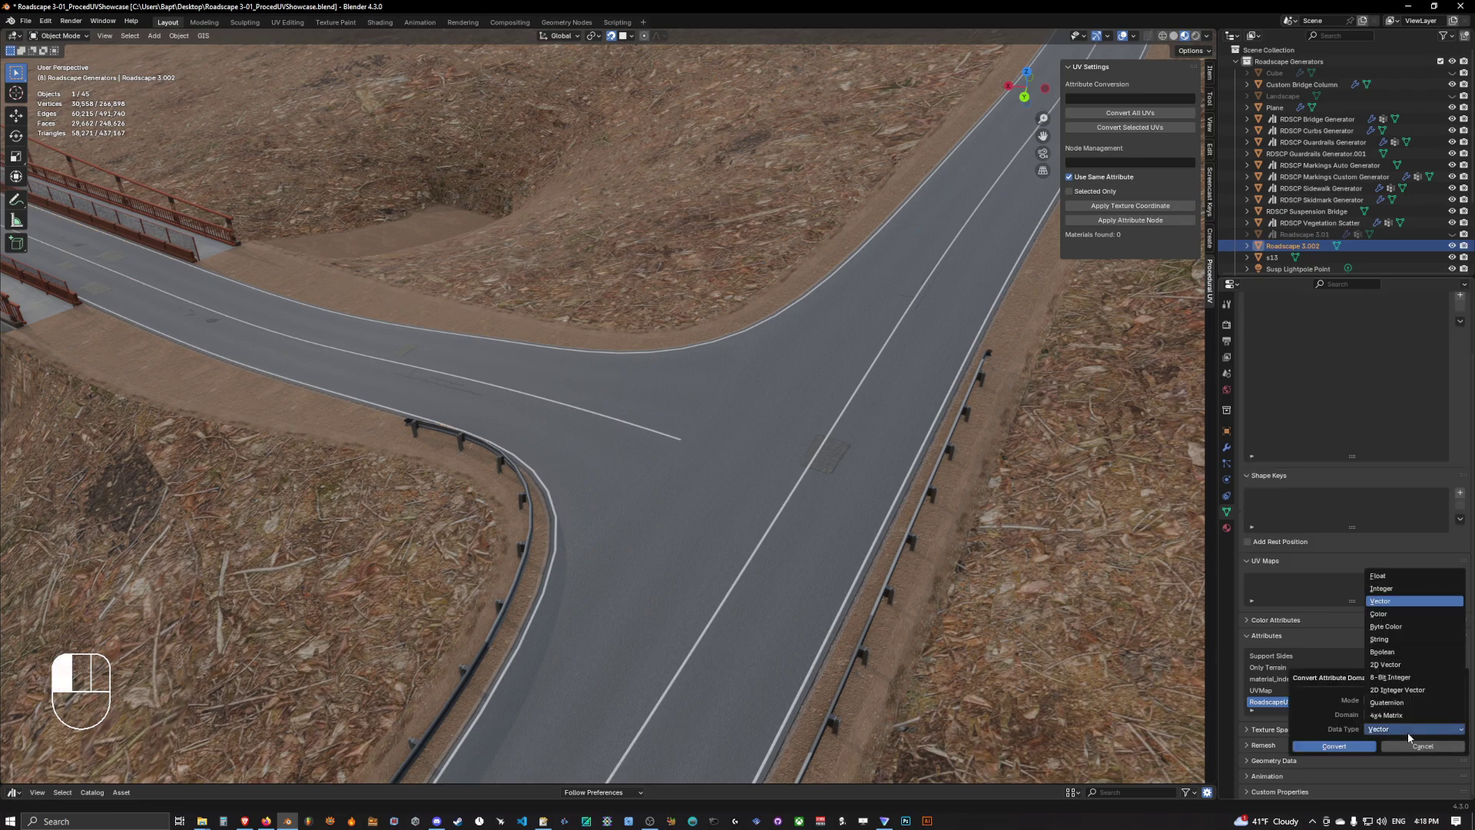
click(1387, 664)
click(1333, 746)
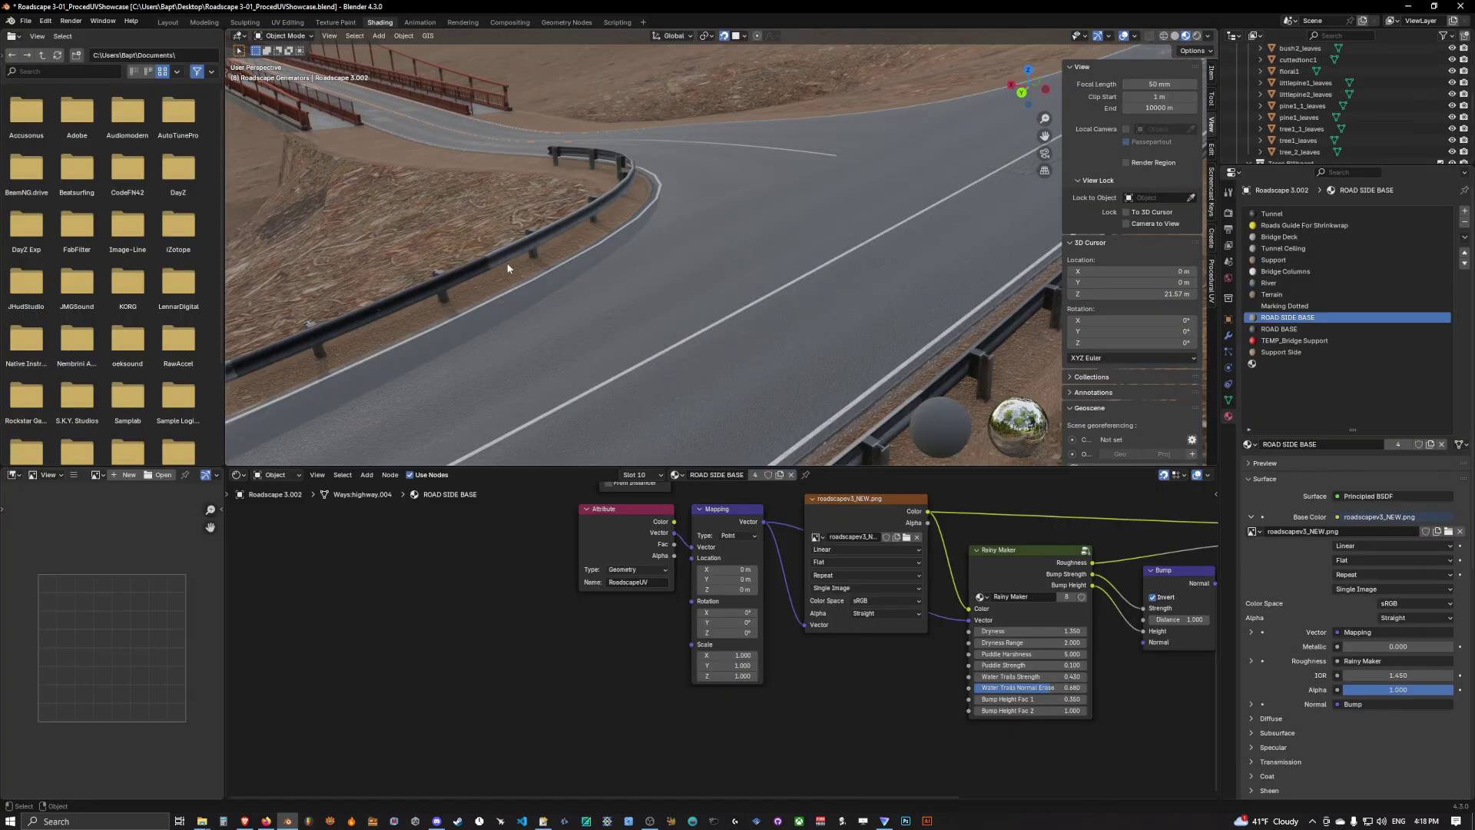
drag(599, 541, 619, 678)
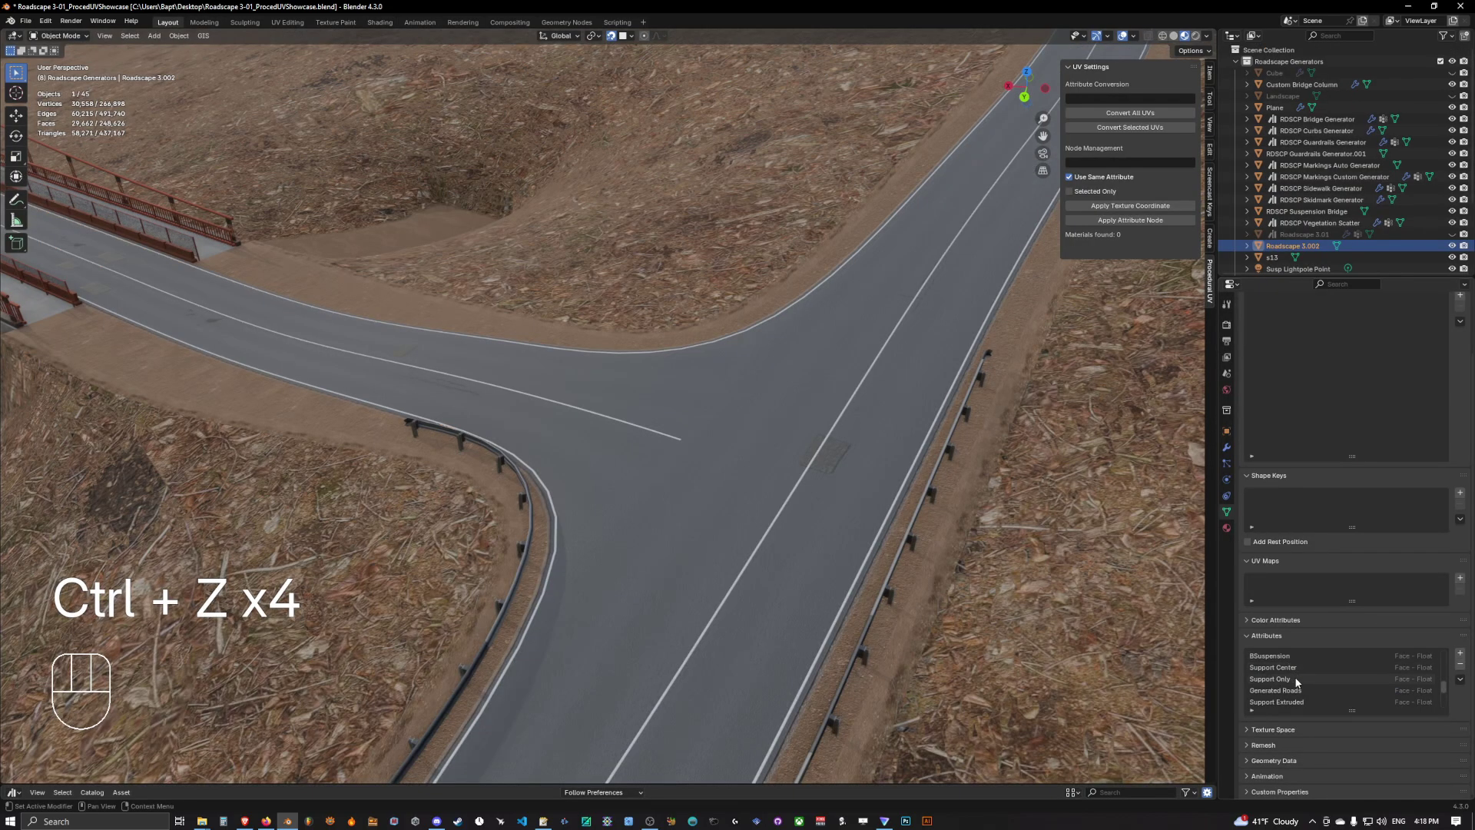
Set the attribute conversion name to RoadscapeUV and find the matching entry in the attribute list of Roadscape 3.002.
scroll(1296, 682, up, 4)
middle_drag(956, 332, 928, 326)
click(1144, 98)
text(Ro)
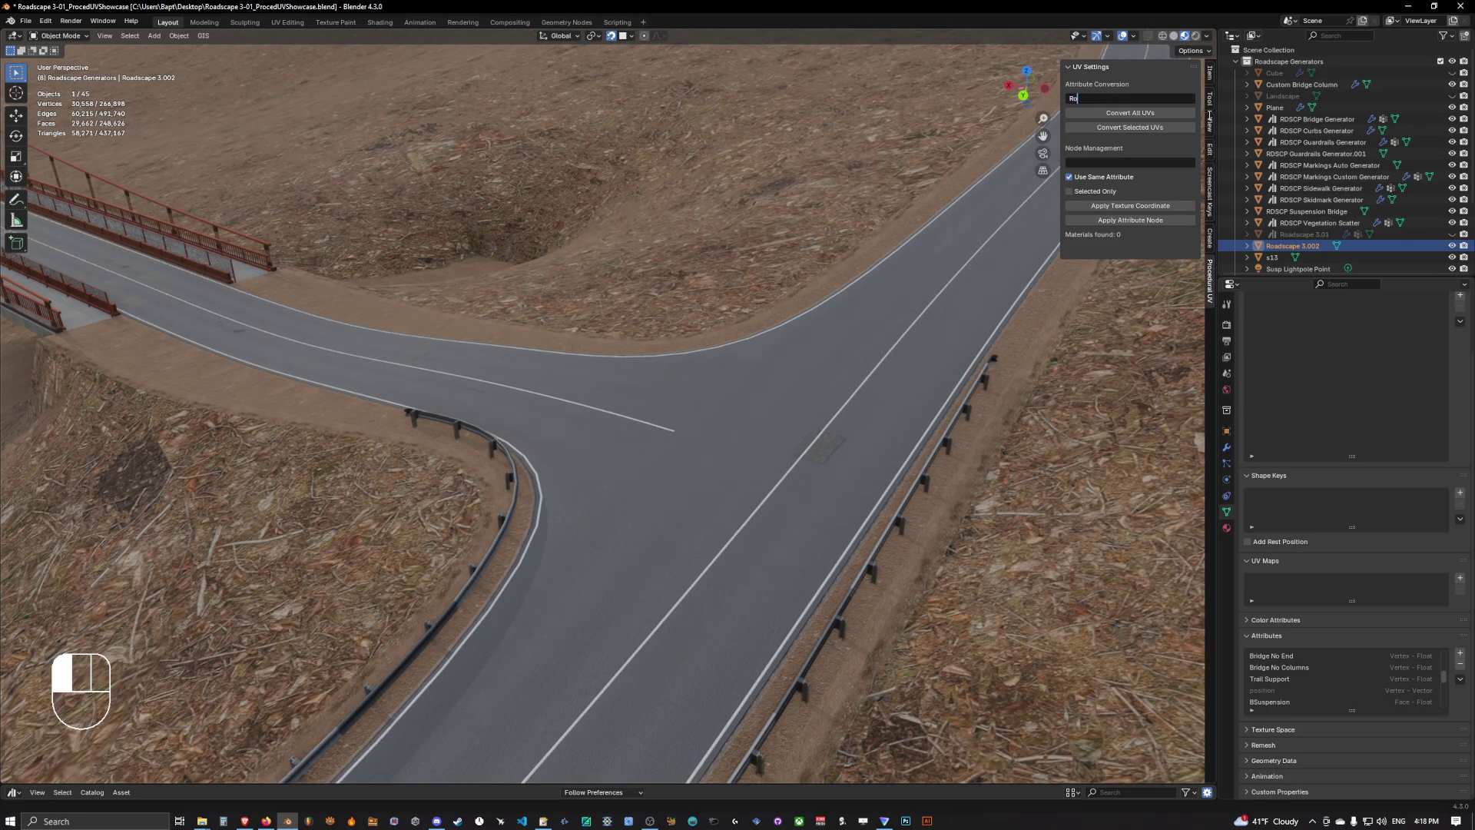
text(adscapeUV)
click(1131, 88)
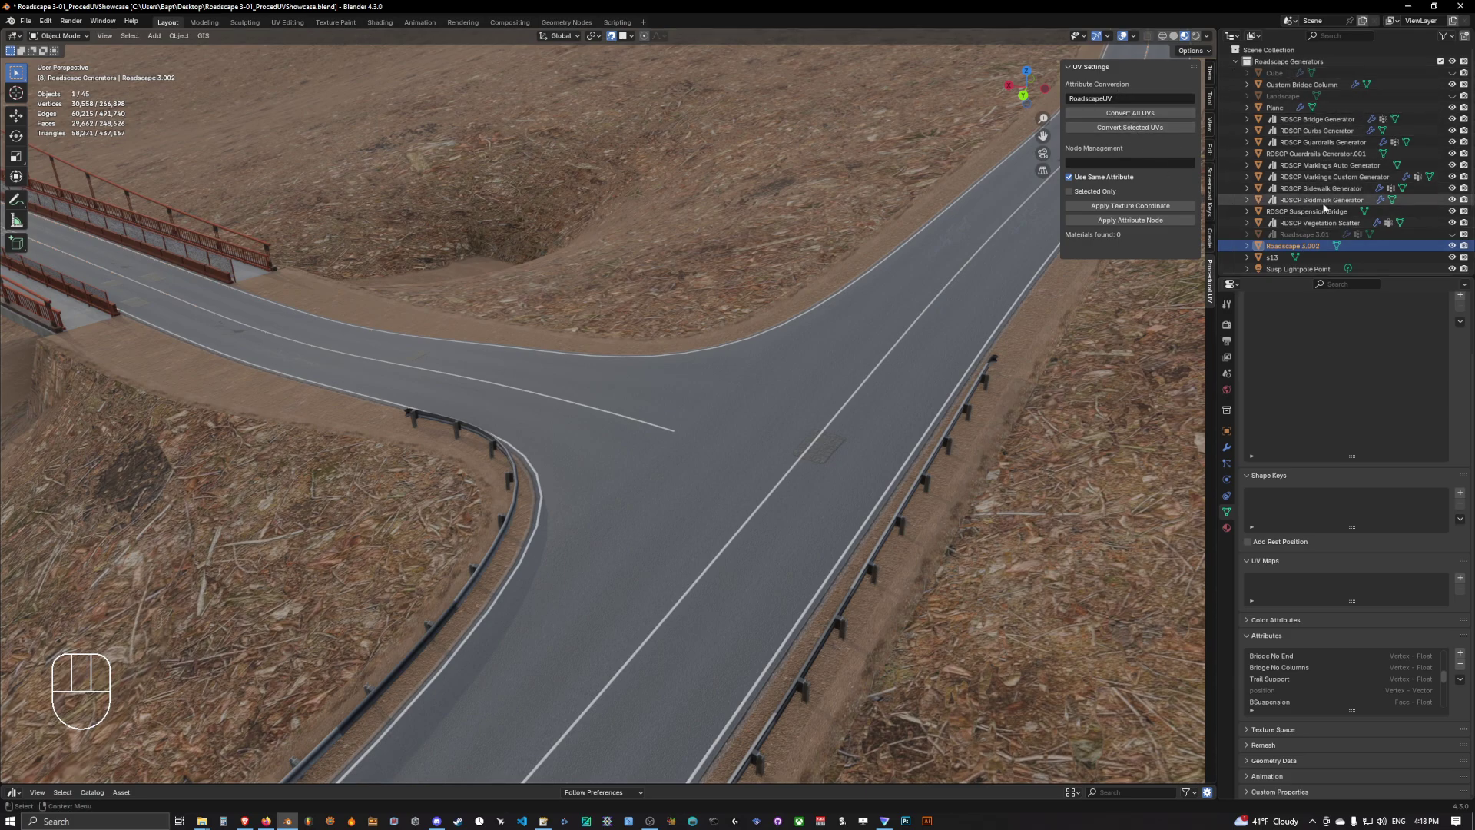
click(1091, 98)
click(1154, 82)
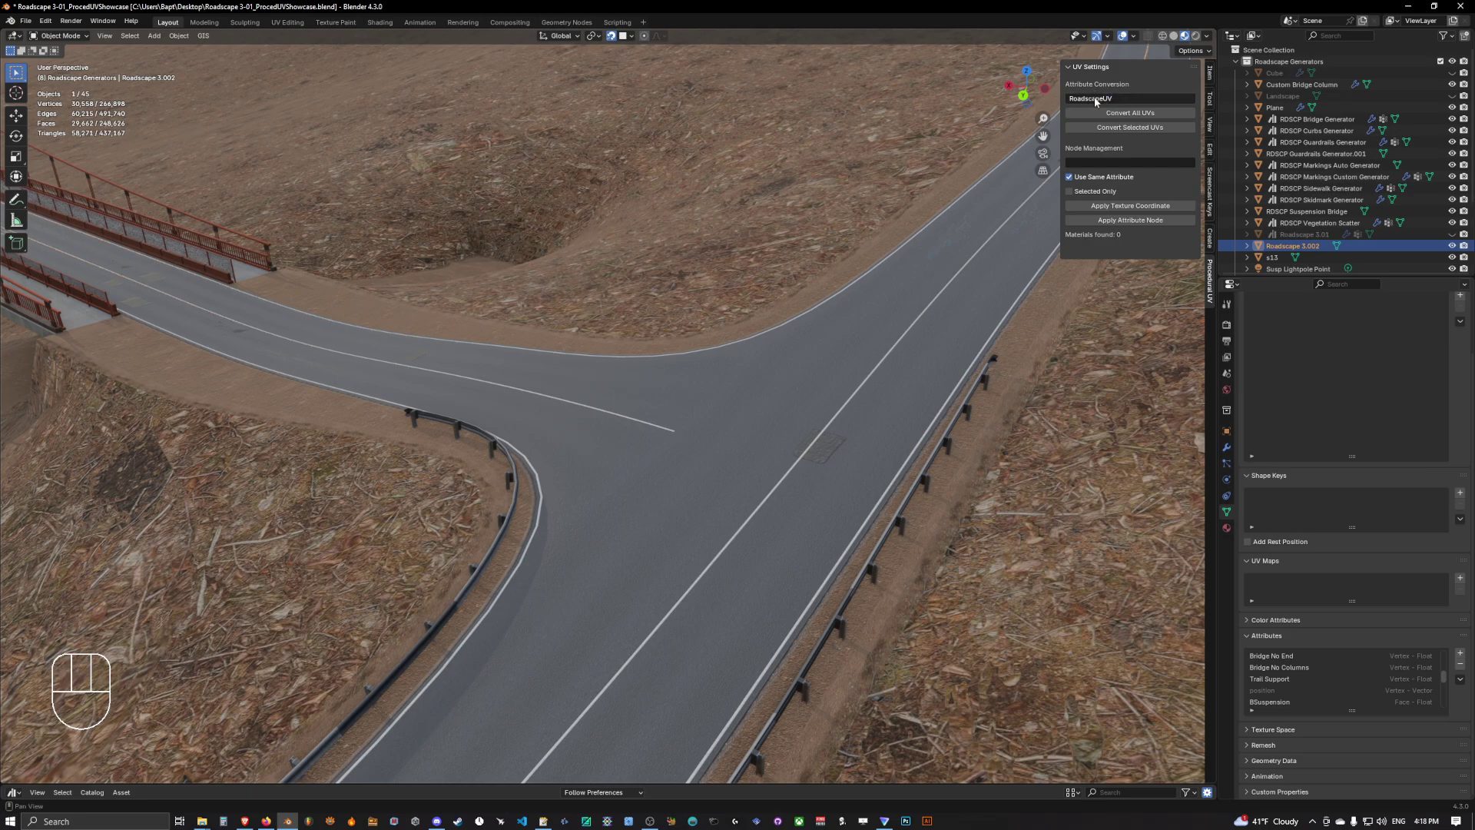
click(1099, 99)
click(1134, 91)
scroll(1389, 693, down, 5)
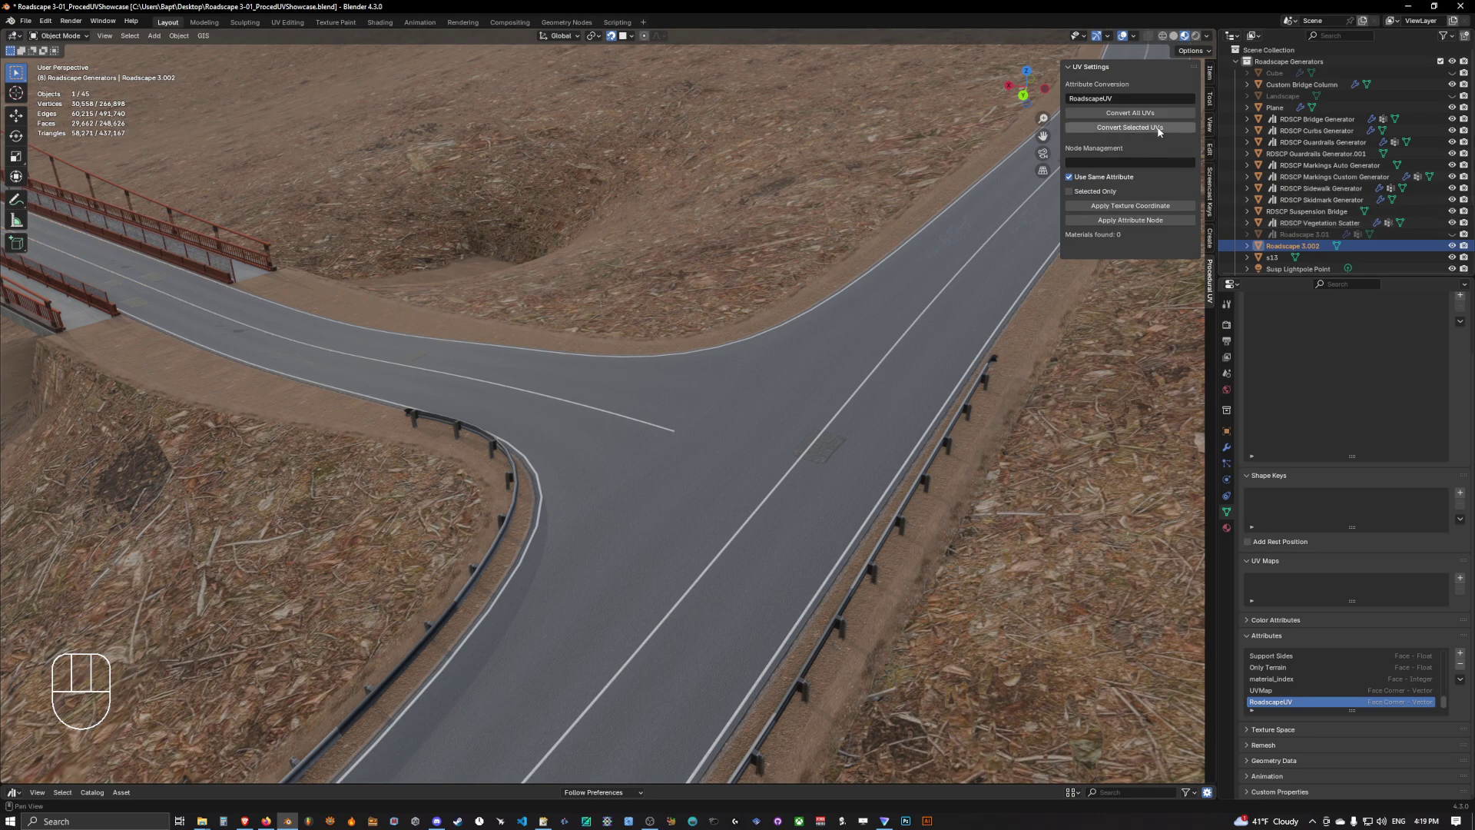
Select the Markings Auto, Markings Custom and Sidewalk generators together, and reselect only Roadscape 3.002.
click(1310, 166)
shift+click(1315, 188)
shift+click(1315, 177)
shift+click(1300, 167)
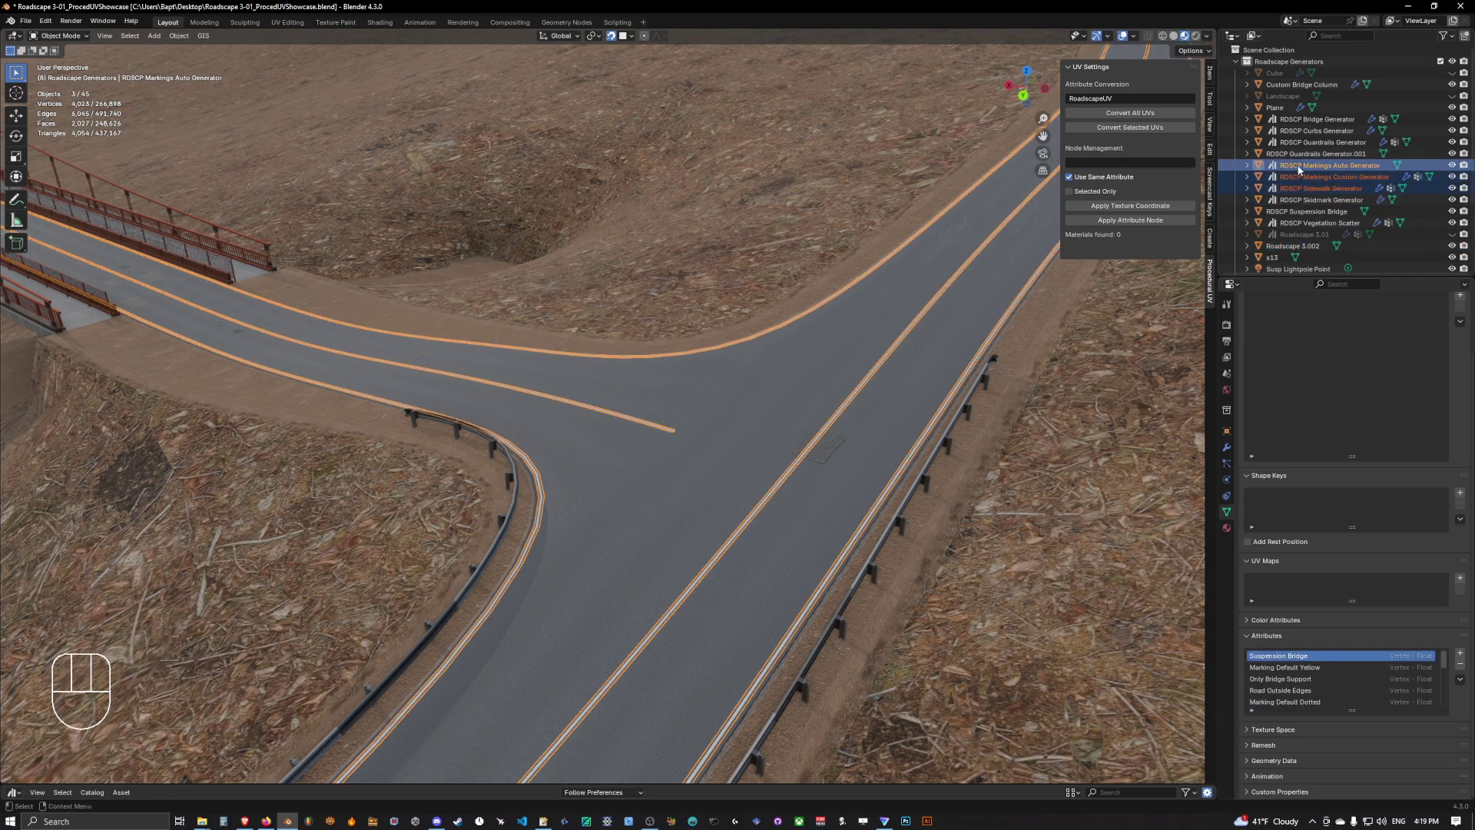
click(1293, 246)
scroll(1322, 223, down, 3)
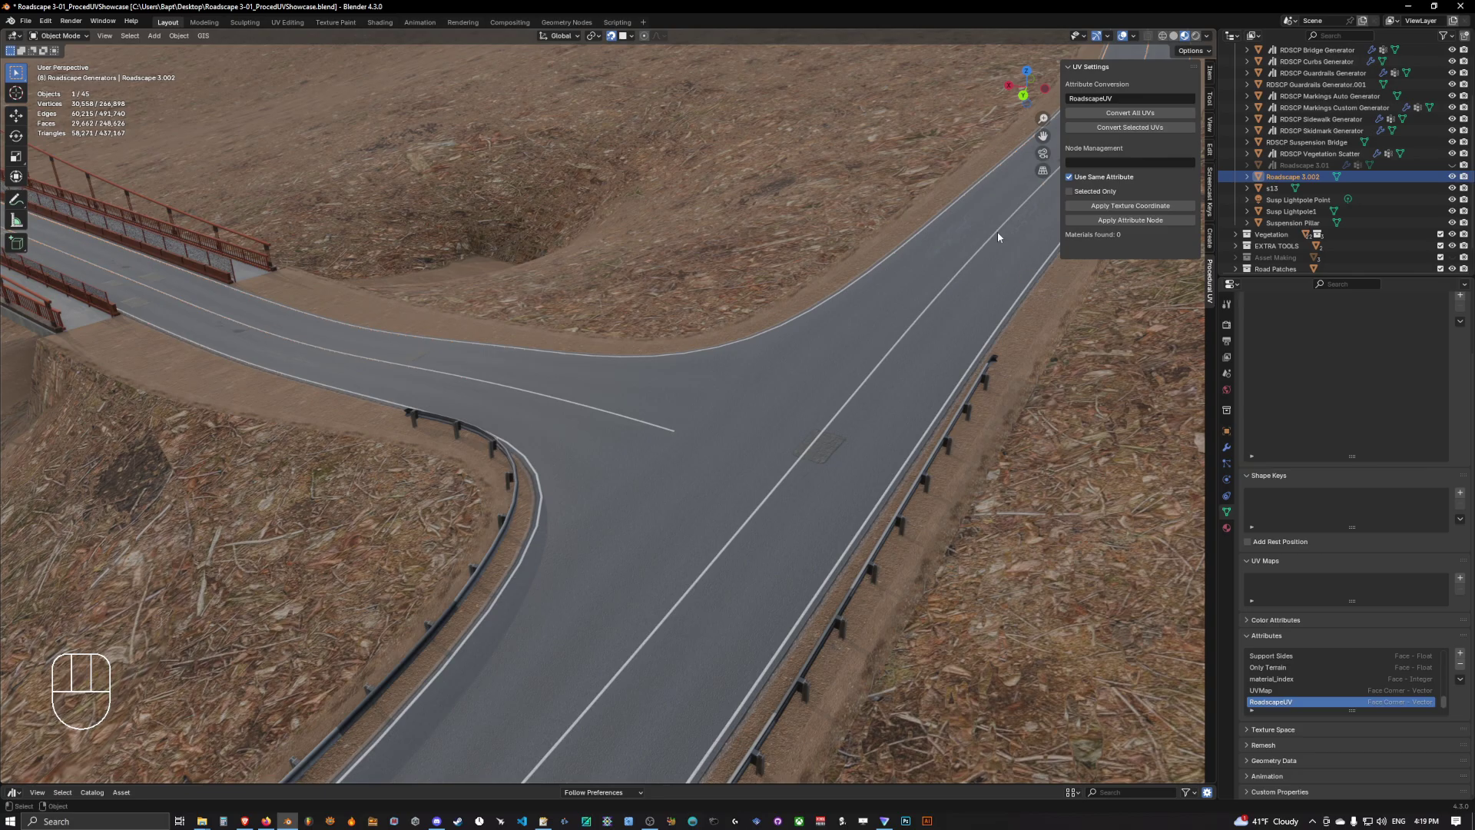
Inspect the Roadscape 3.002 mesh at the road junction in Edit Mode and return to Object Mode.
scroll(843, 329, up, 4)
key(Tab)
key(Tab)
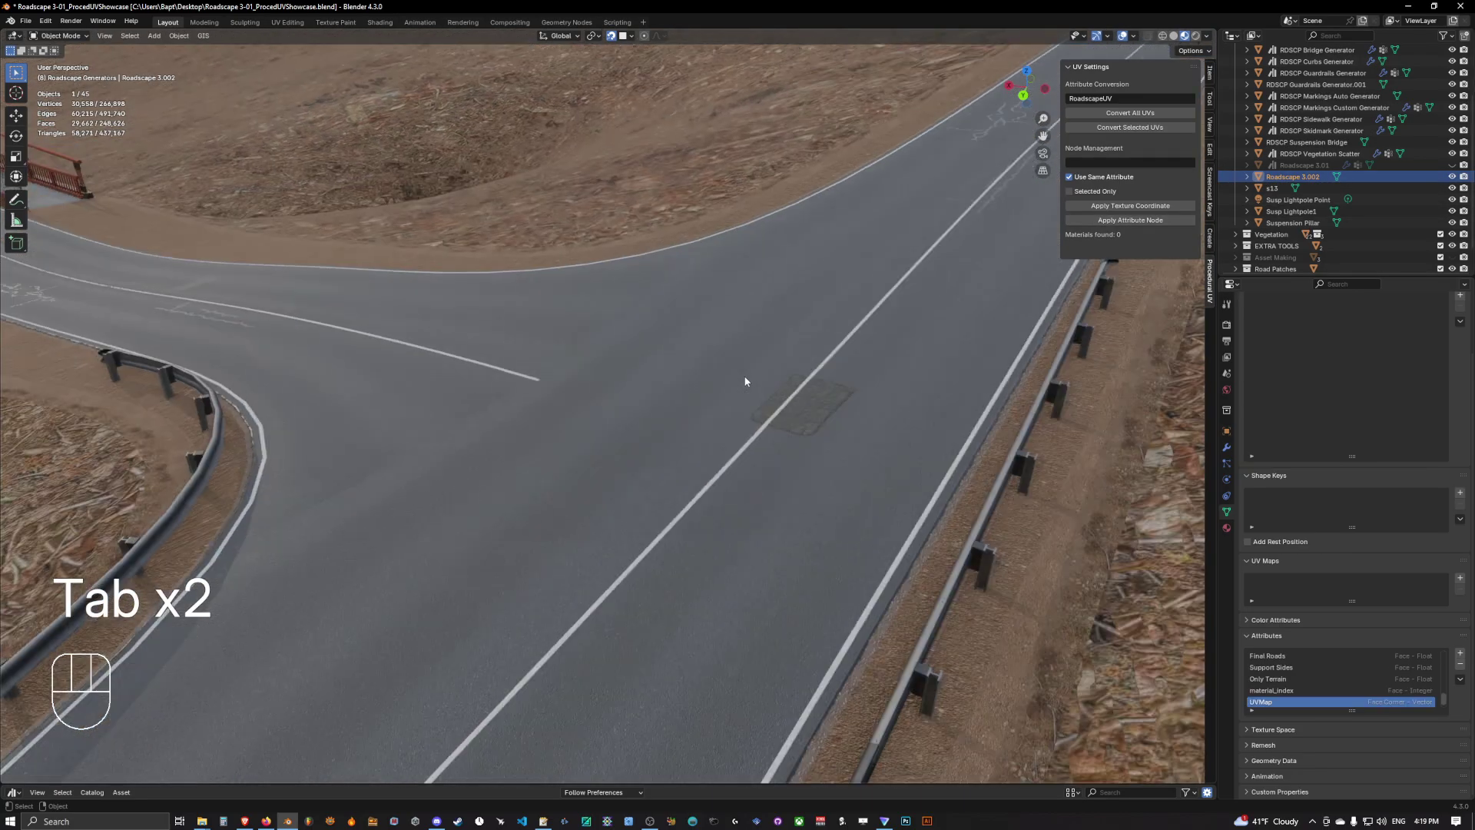
key(Tab)
middle_drag(745, 381, 722, 322)
key(Tab)
shift+middle_drag(722, 323, 749, 324)
Convert the RoadscapeUV attribute to real UV maps on all objects.
click(1105, 98)
click(1141, 91)
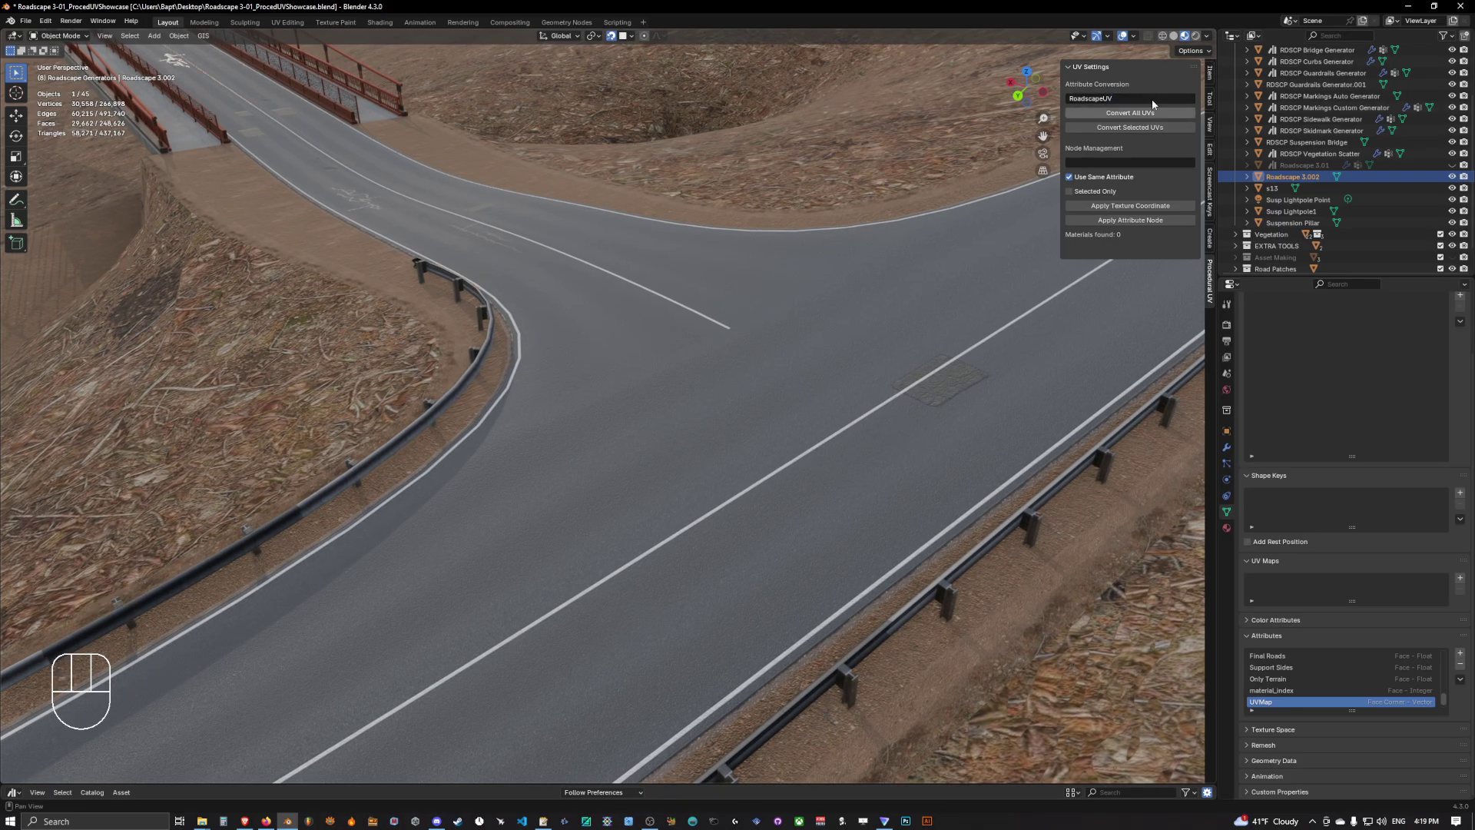
click(1116, 99)
key(Return)
click(1130, 115)
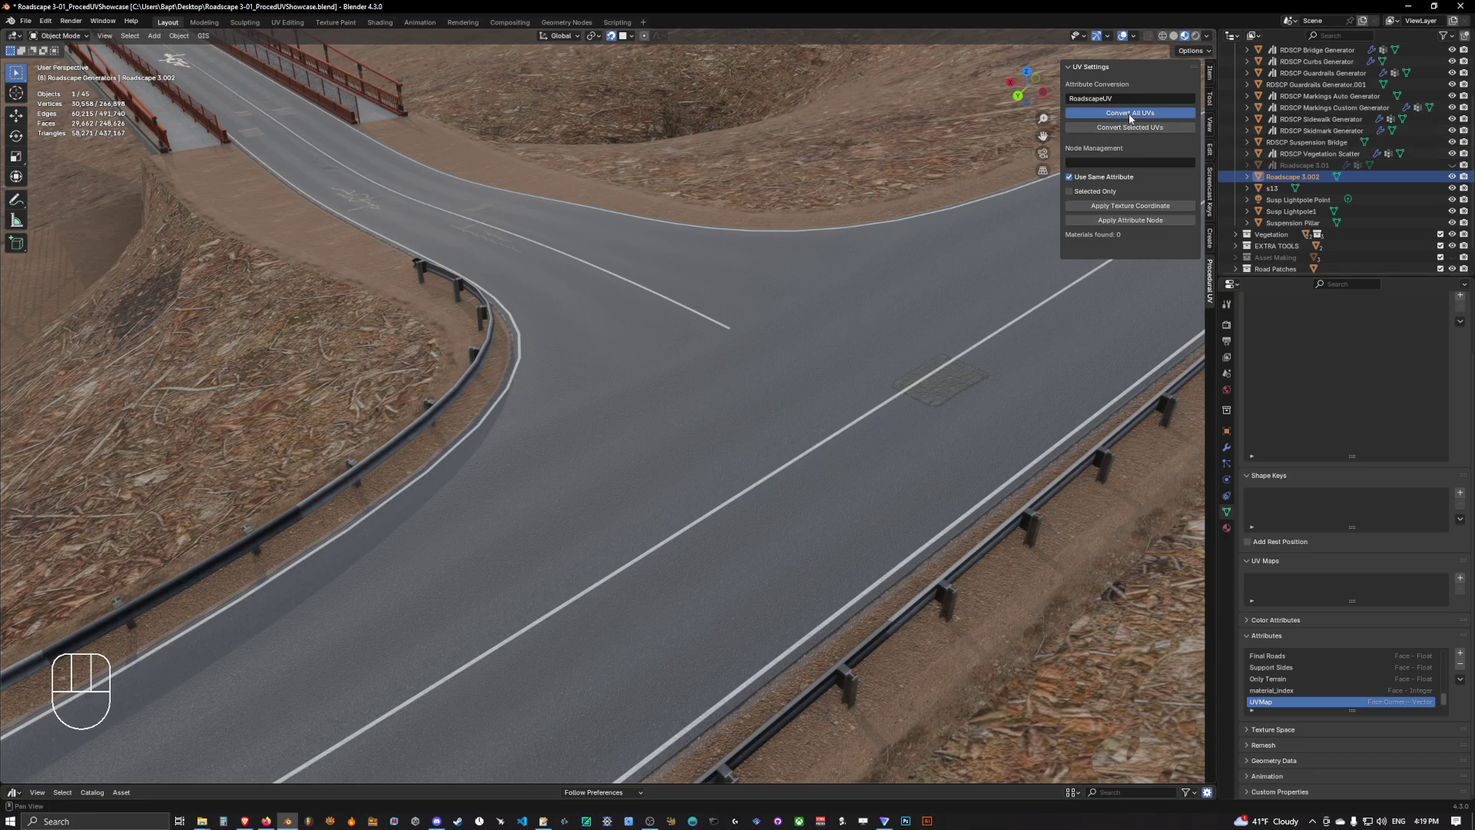
Examine the road and guardrails around the junction after the UV conversion, keeping Roadscape 3.002 selected.
middle_drag(912, 251, 741, 253)
scroll(846, 326, down, 5)
scroll(790, 298, up, 5)
scroll(536, 257, down, 6)
scroll(621, 247, up, 4)
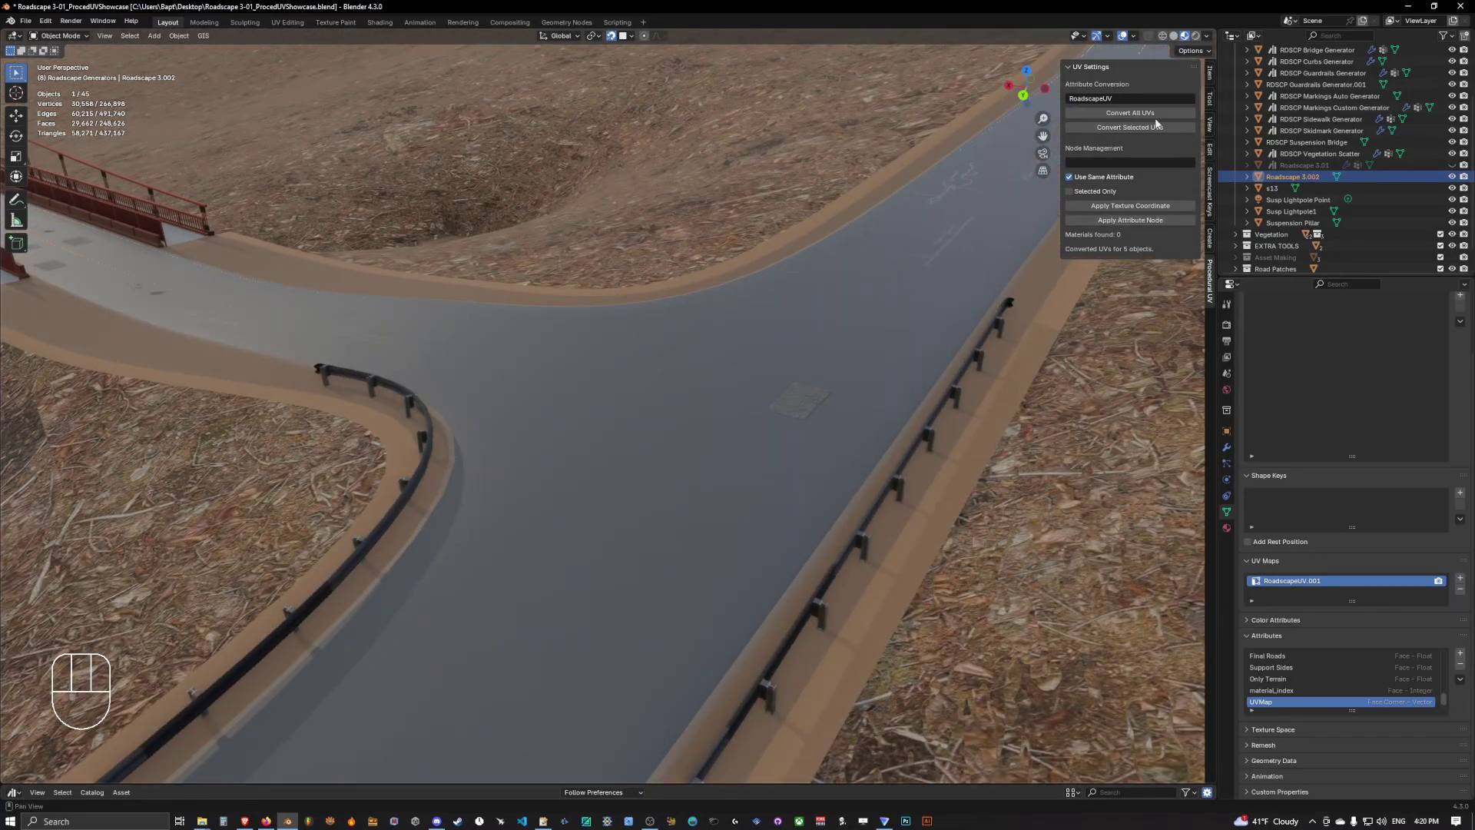
click(1296, 156)
click(1295, 177)
Apply Texture Coordinate nodes to all materials using RoadscapeUV, with Use Same Attribute enabled.
click(1107, 163)
click(1103, 177)
click(1102, 160)
click(1119, 165)
click(1135, 221)
click(1092, 177)
click(1126, 219)
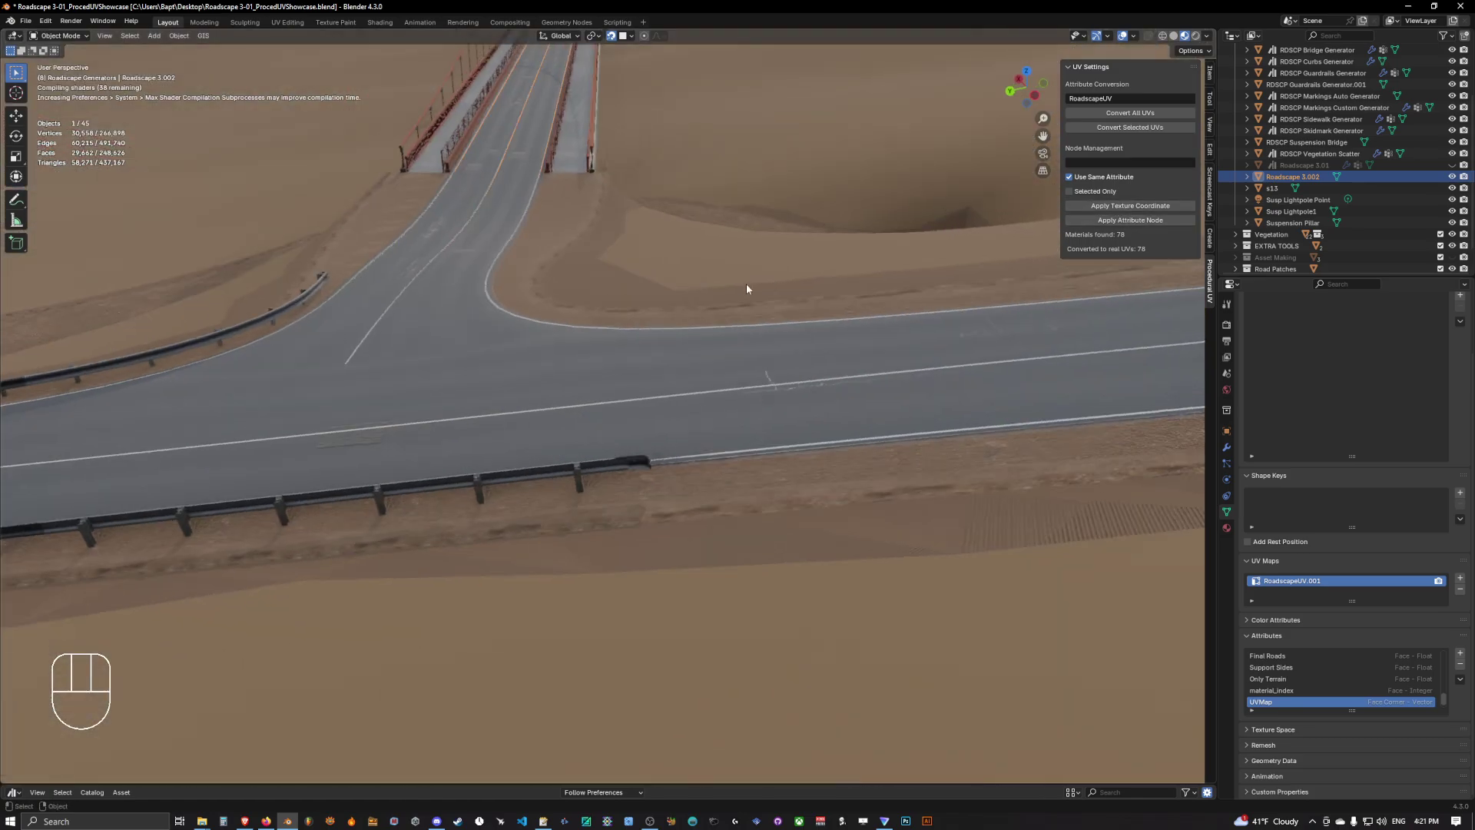
Look over the retextured road and junction, and browse the material slots of Roadscape 3.002 in an enlarged list.
shift+middle_drag(747, 289, 954, 249)
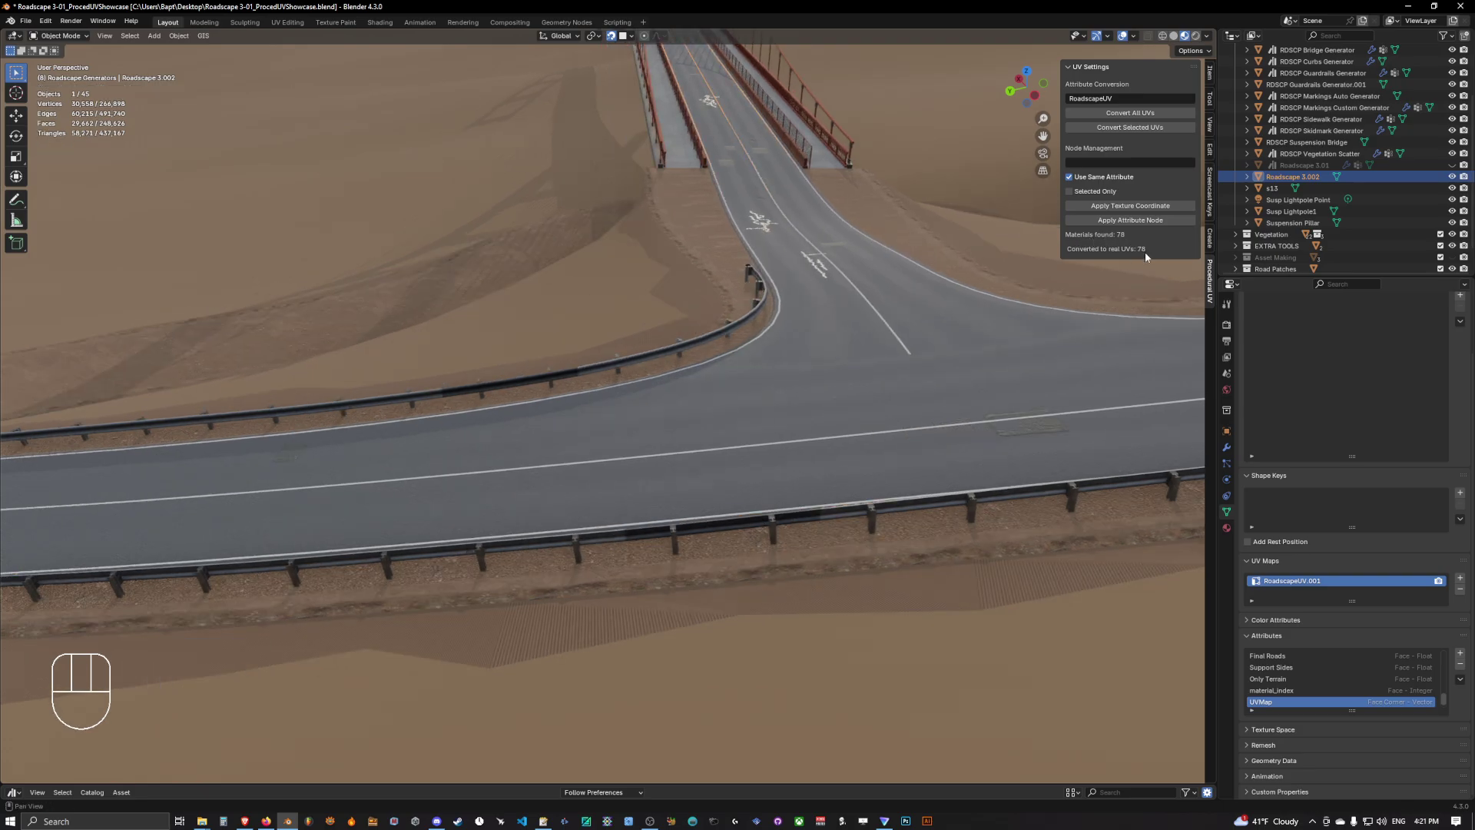
middle_drag(962, 258, 692, 253)
scroll(849, 248, up, 3)
middle_drag(823, 249, 865, 267)
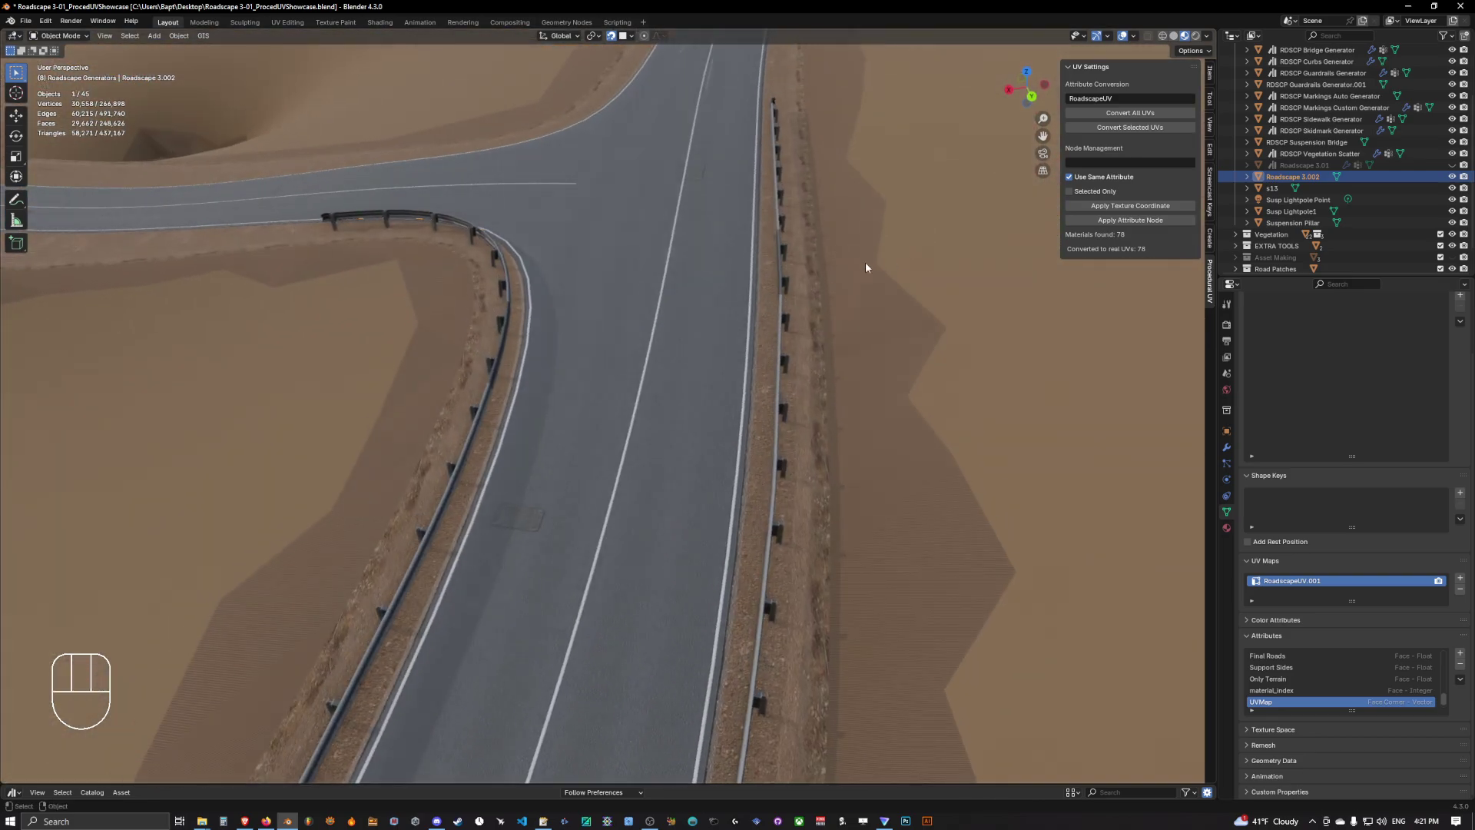
click(1227, 528)
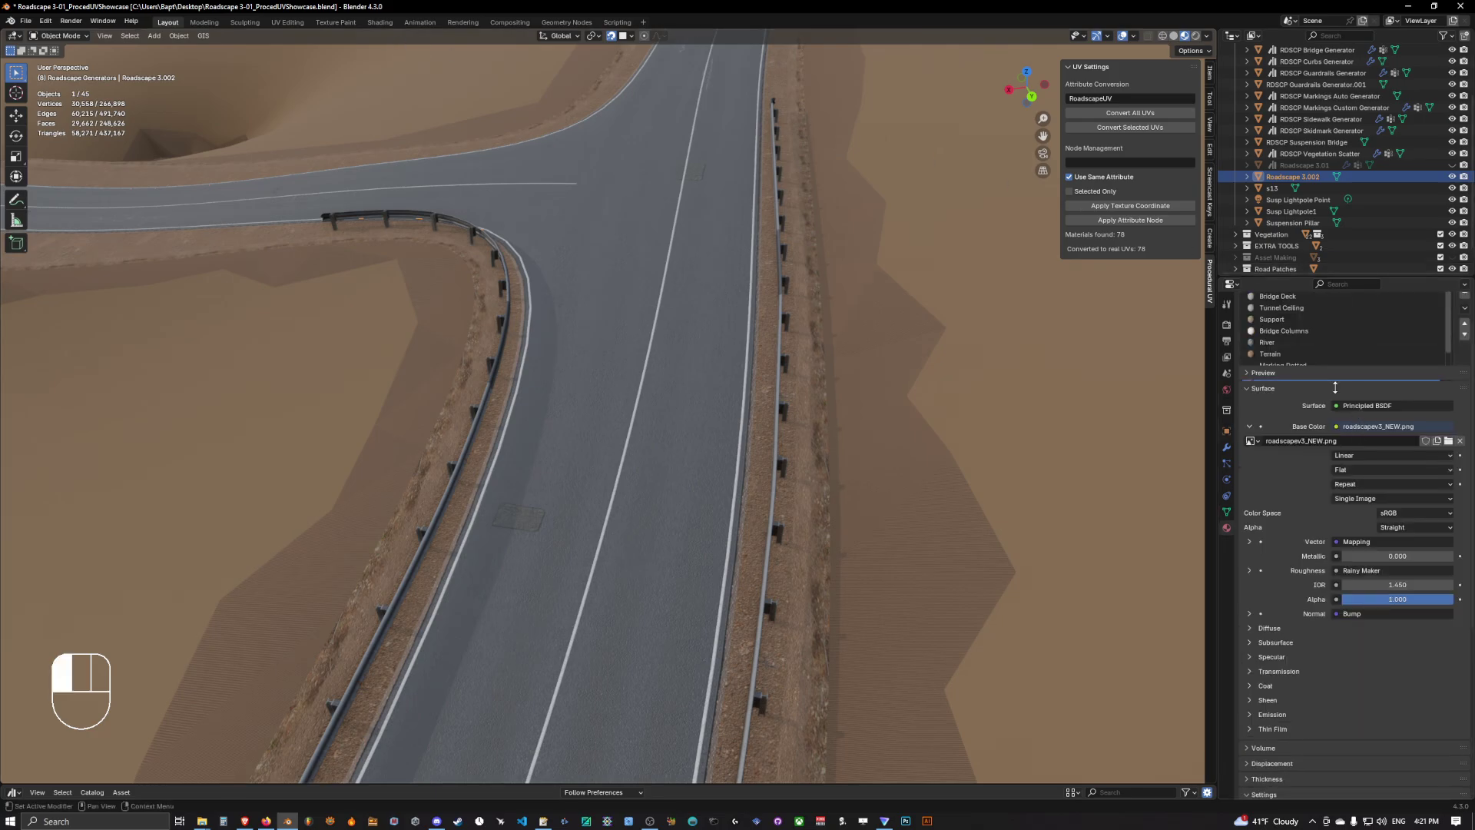
drag(1335, 387, 1335, 431)
click(1278, 343)
click(1273, 354)
Select RDSCP Guardrails Generator.001 and inspect its rail texture and mesh up close in Object and Edit Mode.
middle_drag(824, 306, 774, 338)
click(570, 284)
key(Tab)
key(Tab)
scroll(607, 295, up, 6)
shift+middle_drag(643, 307, 681, 283)
scroll(682, 283, up, 3)
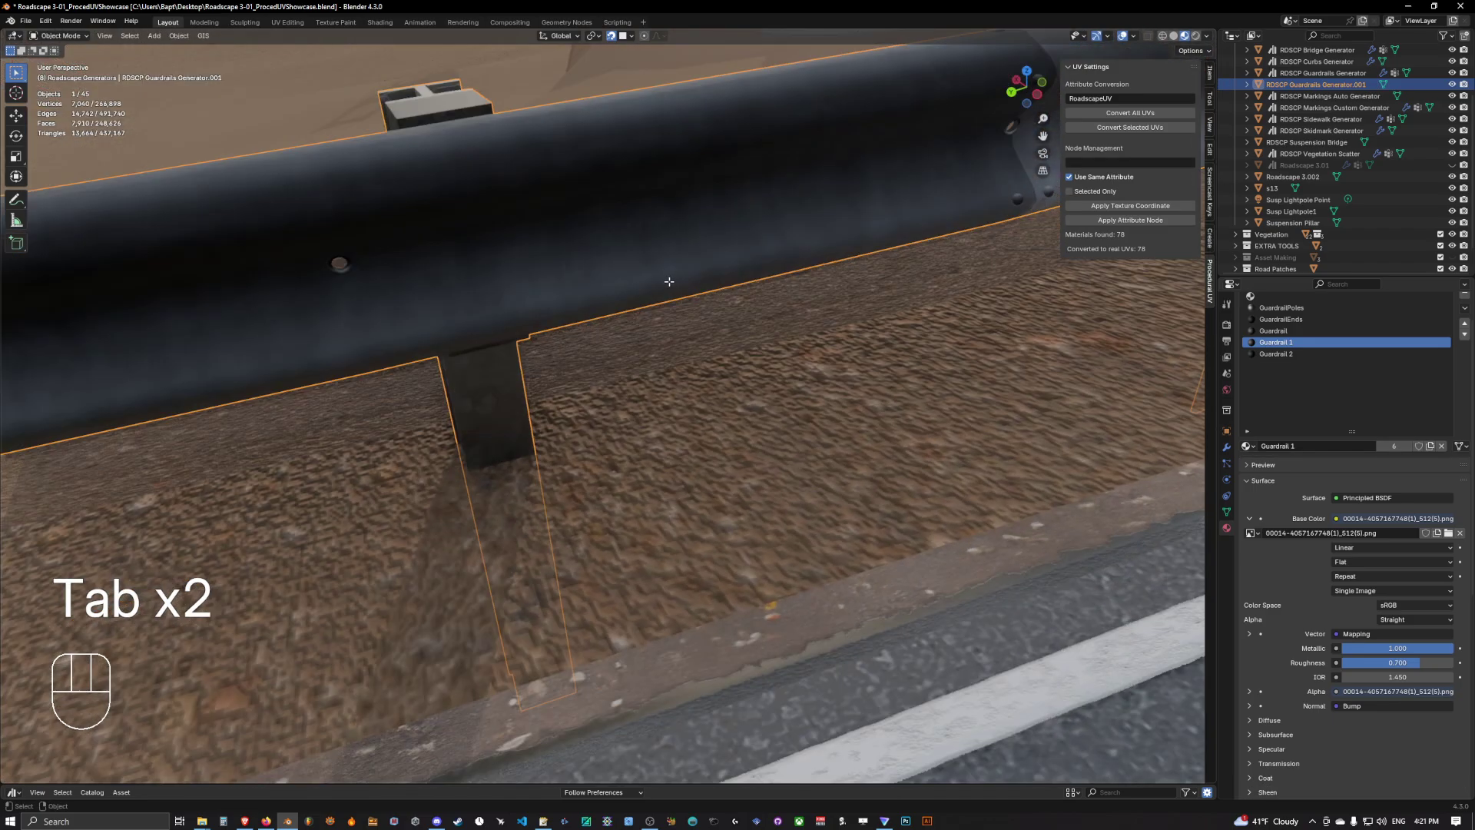
key(Tab)
scroll(668, 288, down, 8)
key(Tab)
scroll(697, 314, up, 8)
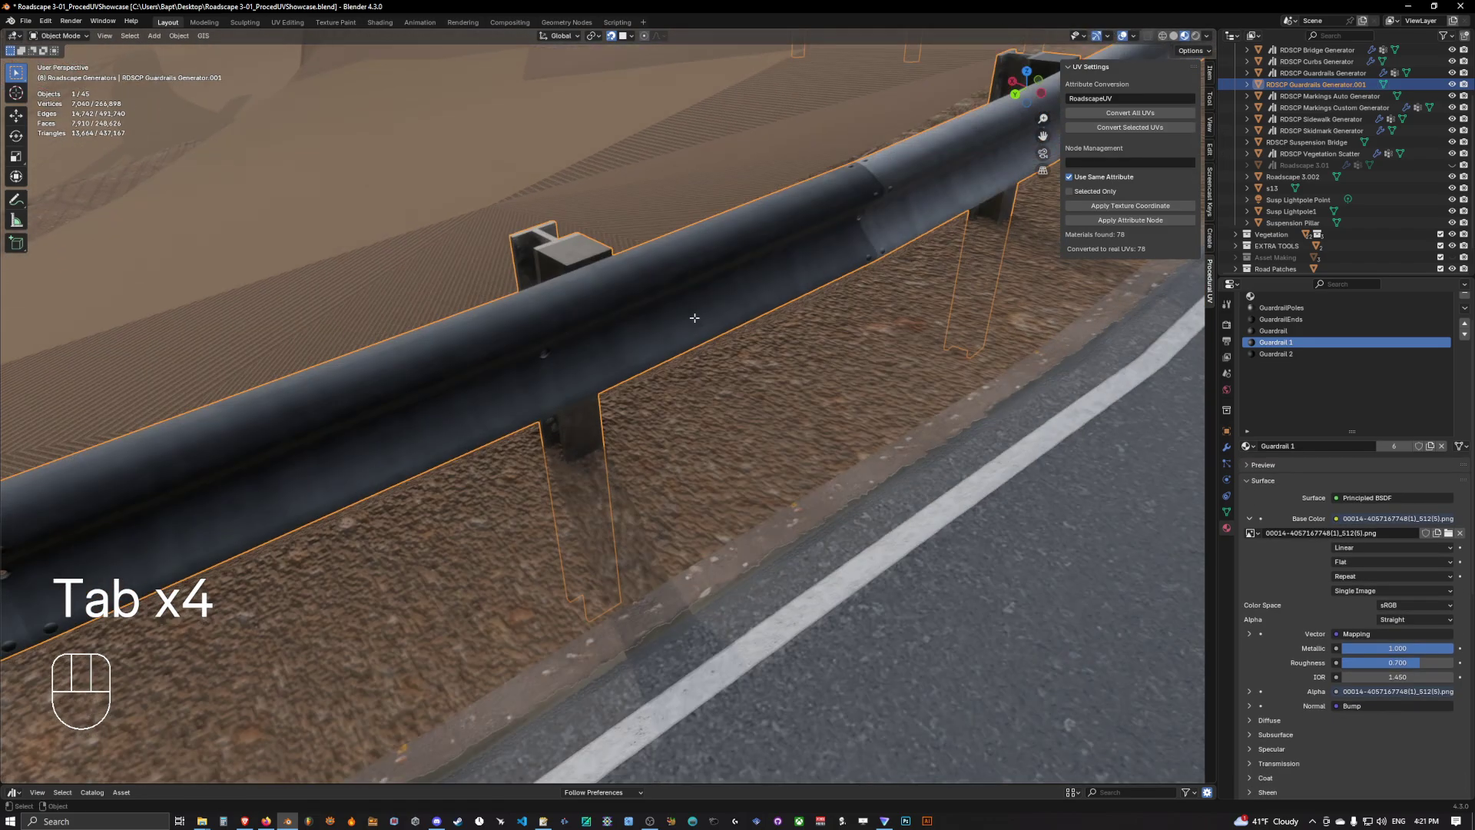
Check the UV Maps and attributes listed for RDSCP Guardrails Generator.001, comparing its mesh in Edit Mode.
key(Tab)
key(Tab)
click(1226, 511)
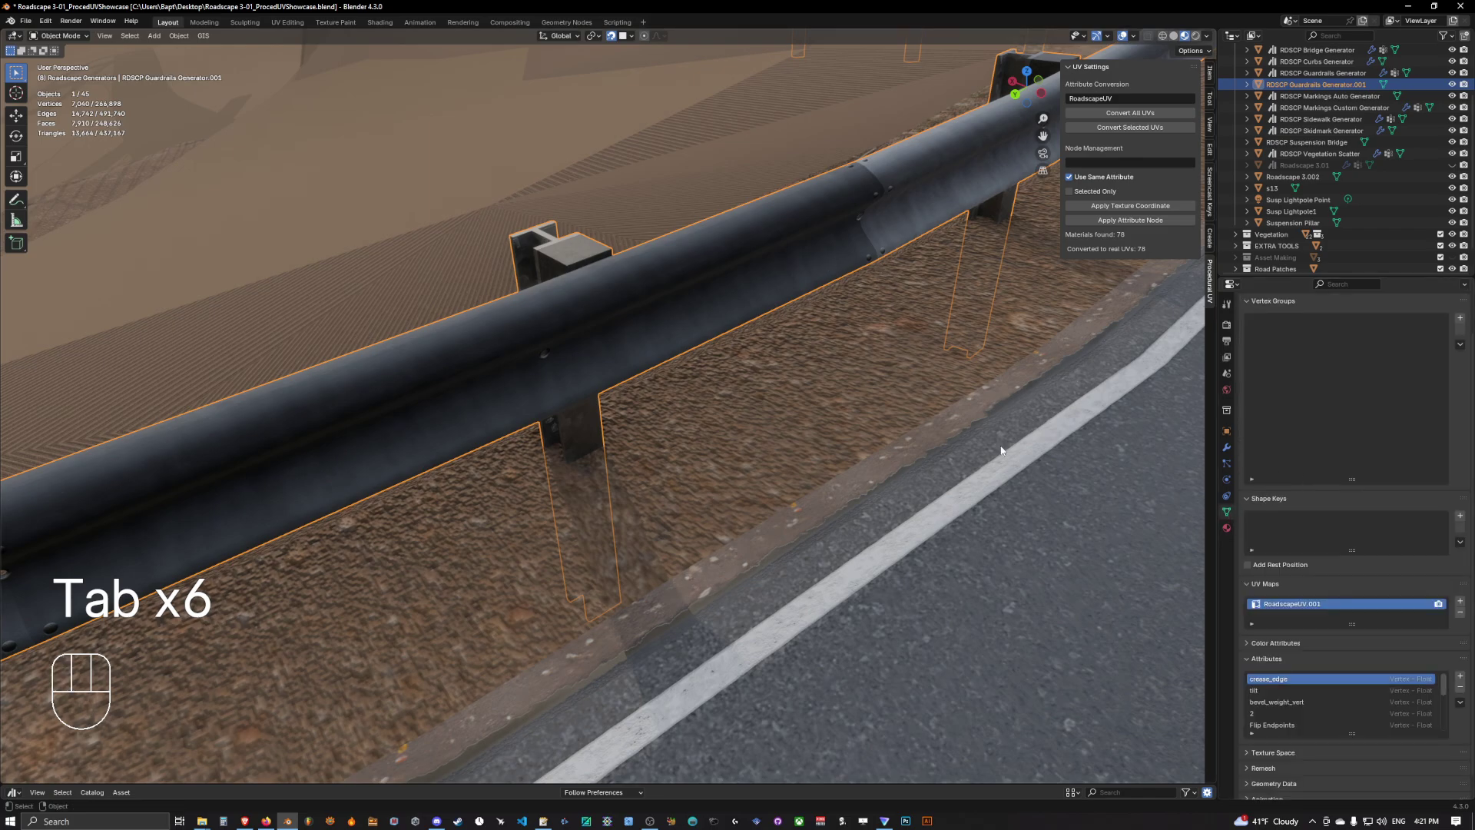
key(Tab)
key(Tab)
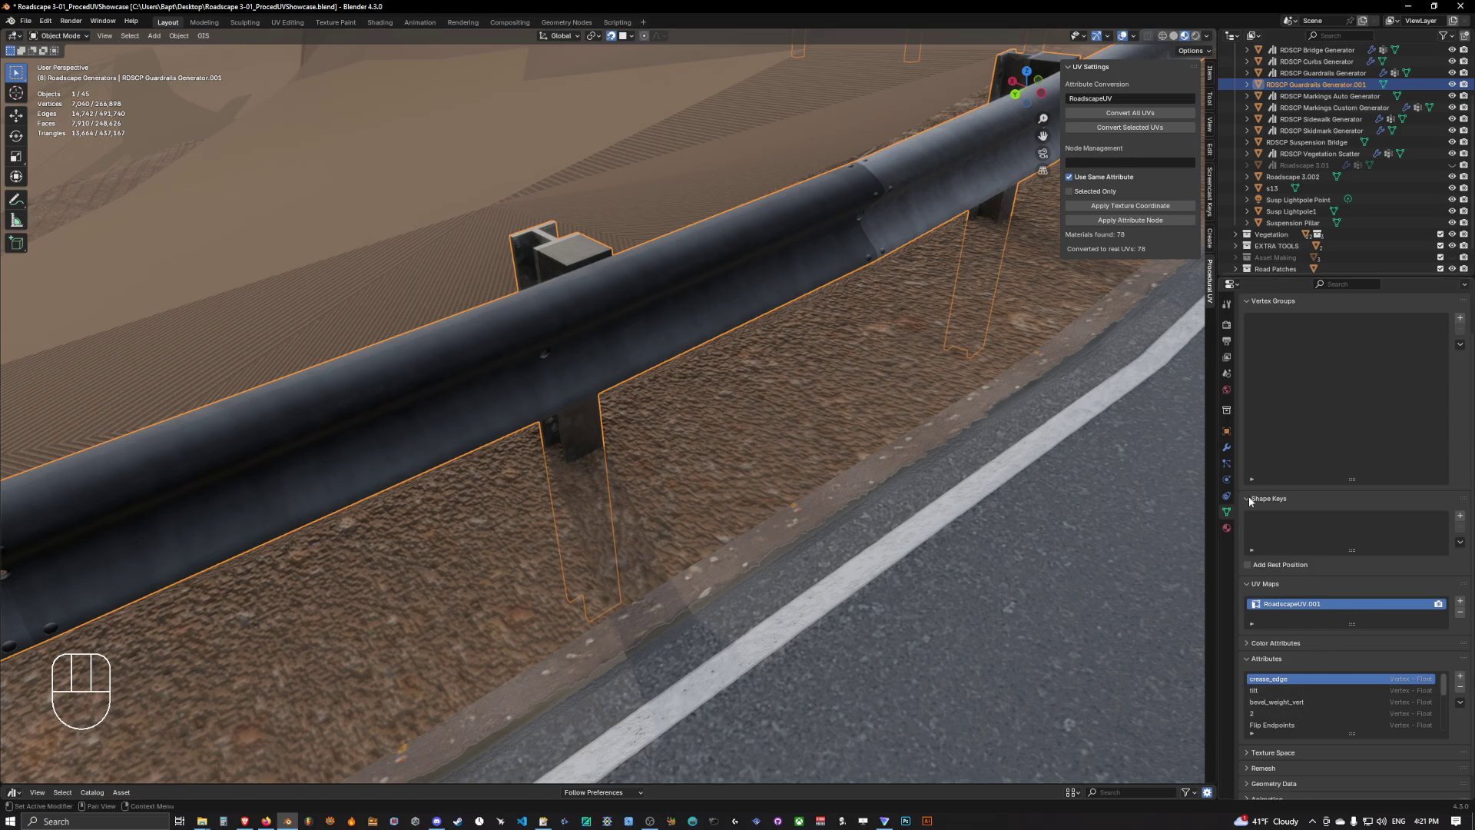
Open the GuardrailEnds material in the Shading workspace and examine how its Texture Coordinate, Attribute and Mapping nodes are connected.
click(379, 21)
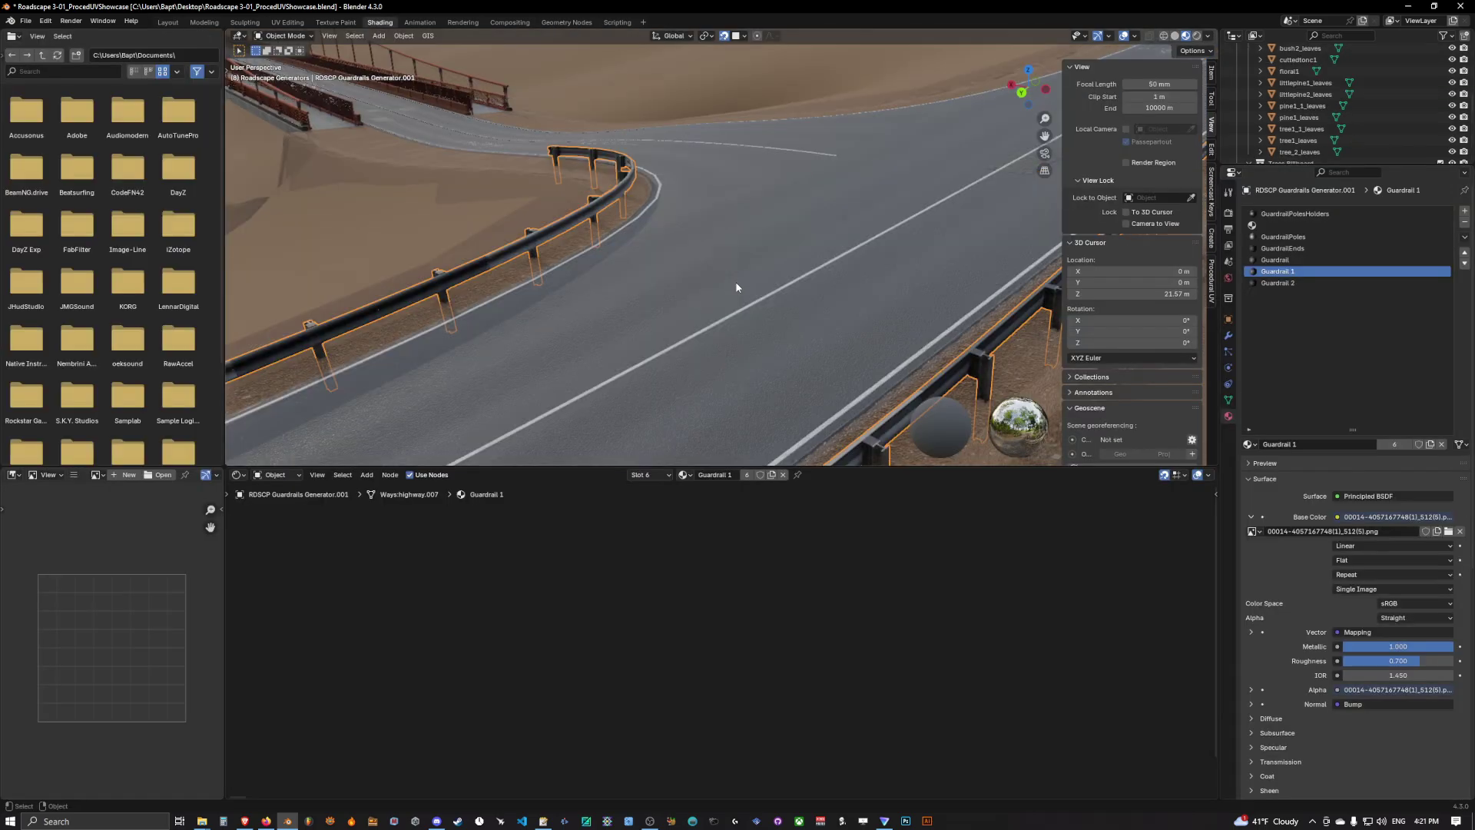
click(1305, 250)
scroll(688, 551, down, 6)
middle_drag(631, 530, 764, 576)
scroll(763, 576, up, 10)
scroll(579, 355, up, 1)
shift+middle_drag(579, 355, 685, 334)
scroll(685, 333, up, 1)
middle_drag(629, 566, 638, 575)
scroll(638, 574, down, 1)
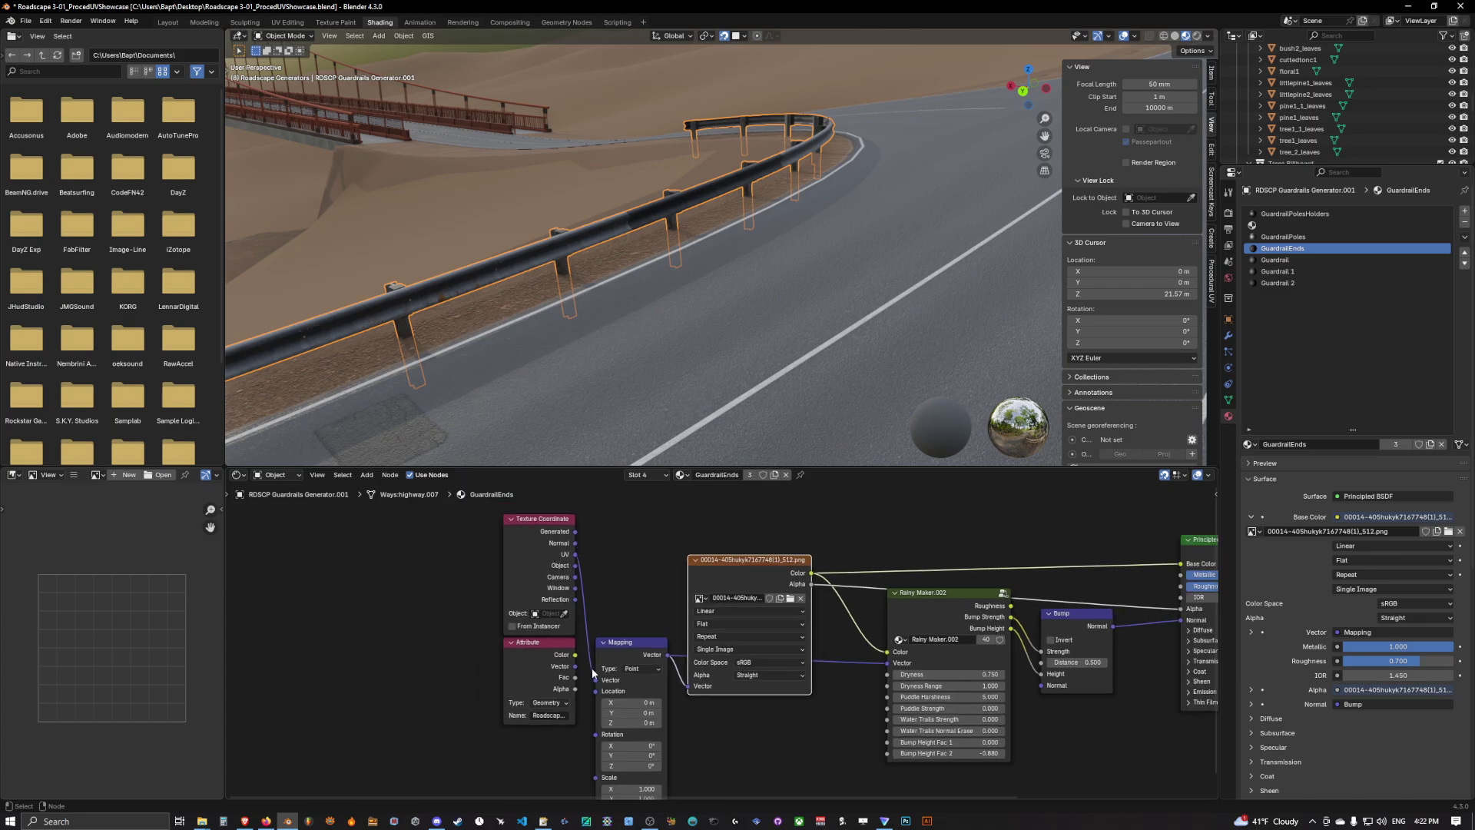
click(527, 679)
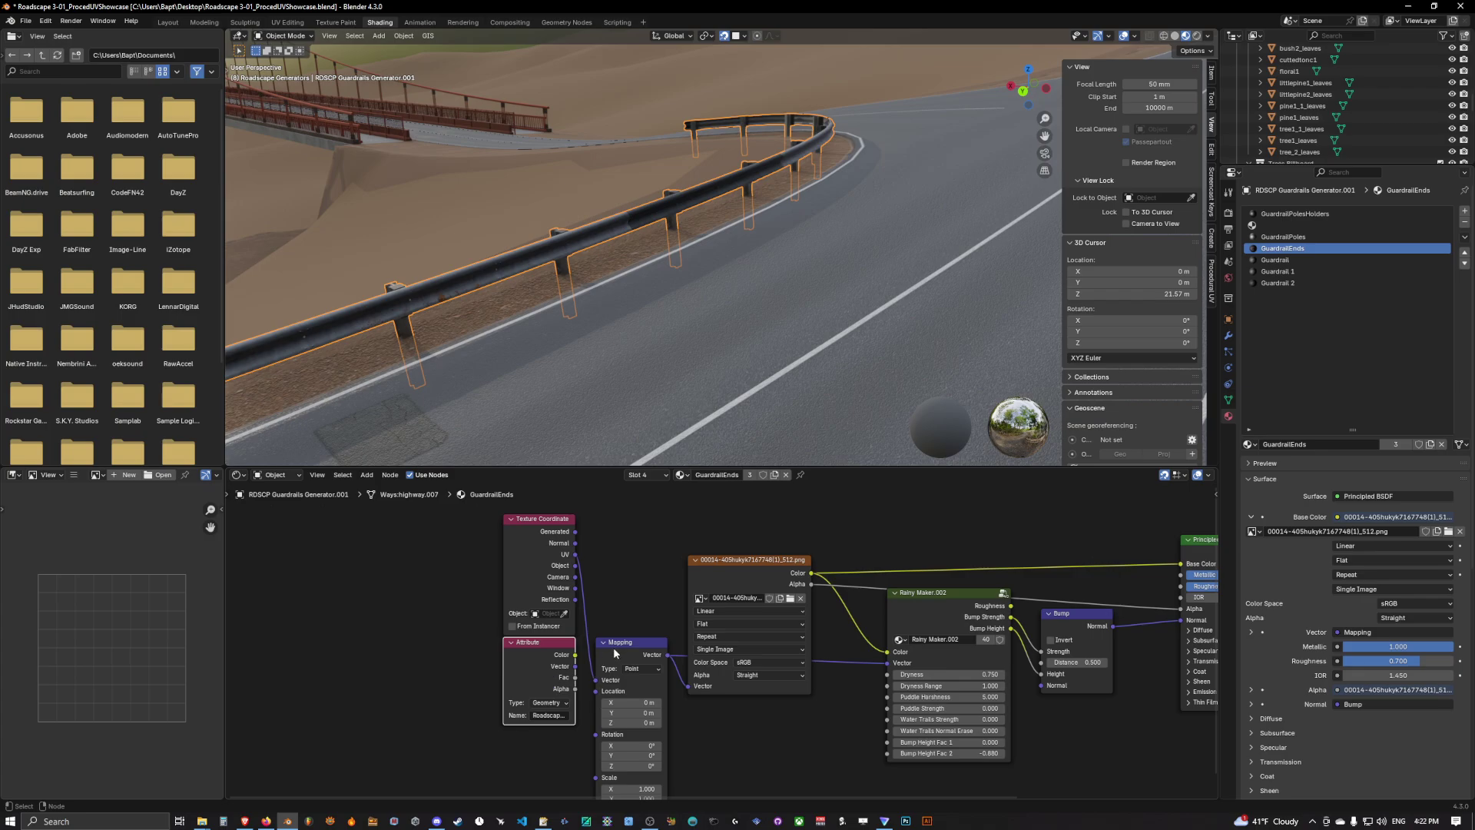
Use the Procedural UV add-on to switch all materials to Attribute nodes, and return them to Texture Coordinate nodes.
click(1211, 281)
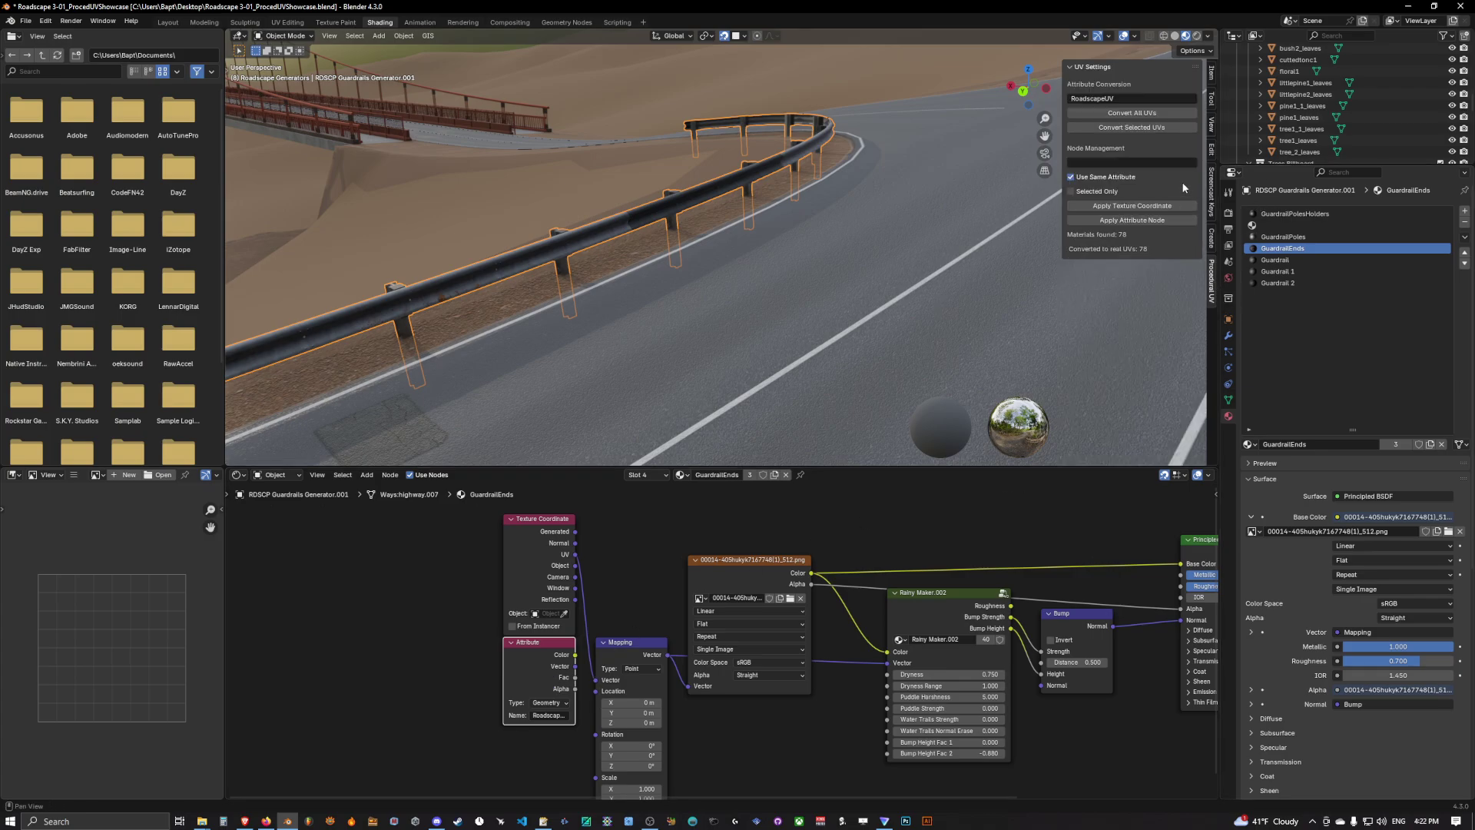
click(1118, 222)
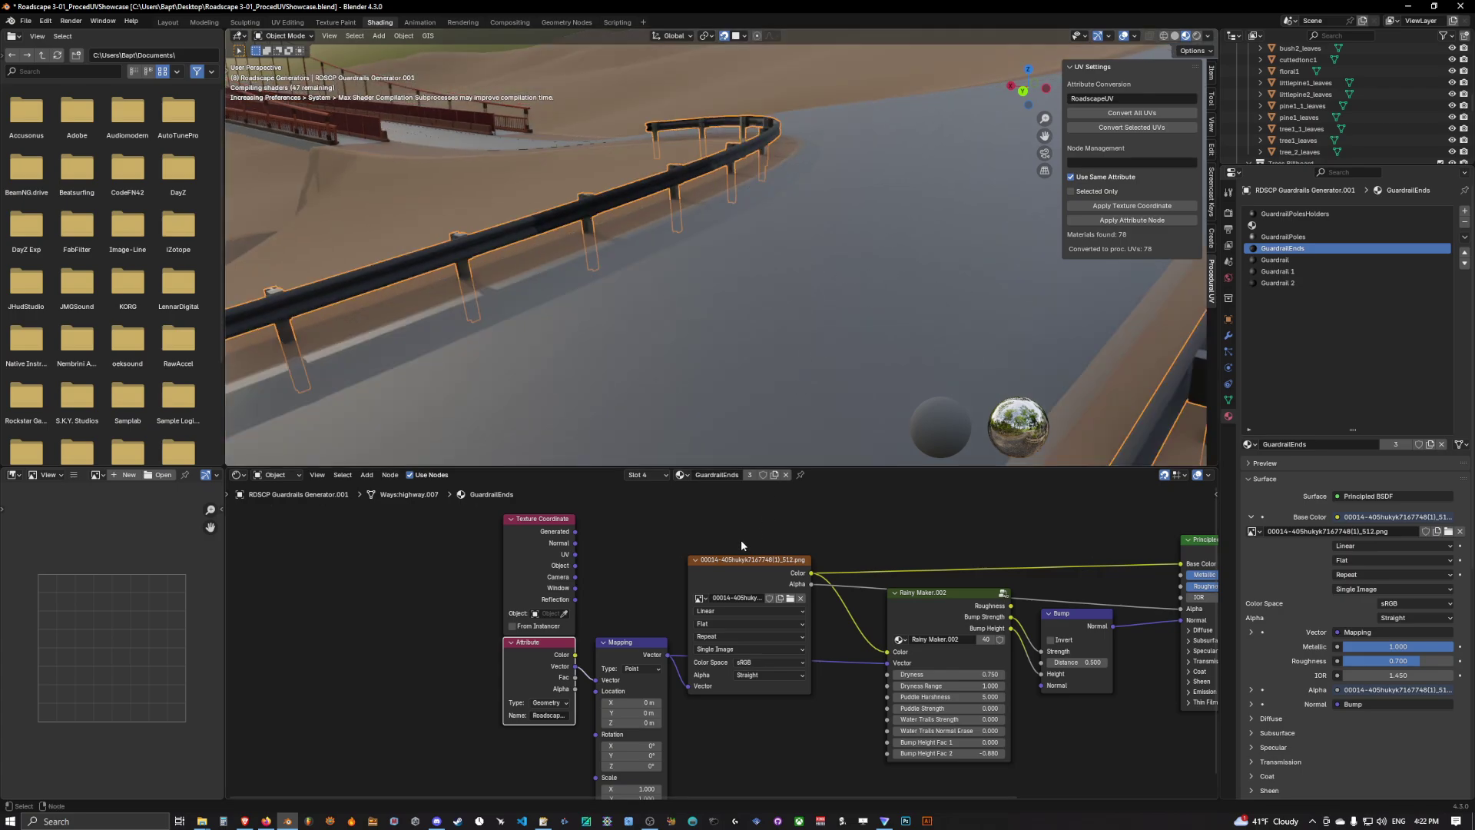
click(1144, 206)
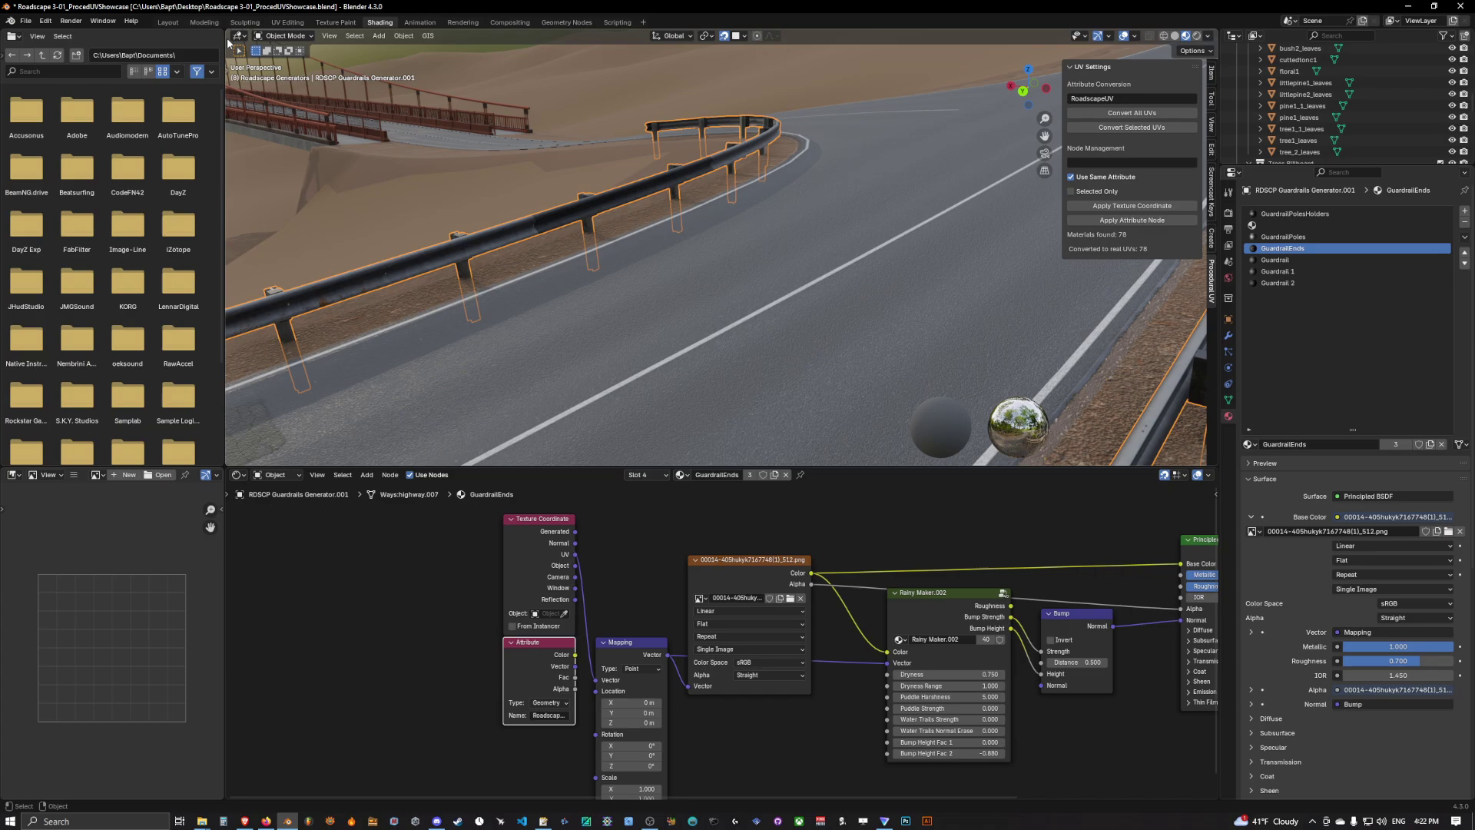
Examine the guardrail and its mesh in the Layout workspace, comparing it in Object and Edit Mode.
click(168, 22)
scroll(510, 295, down, 6)
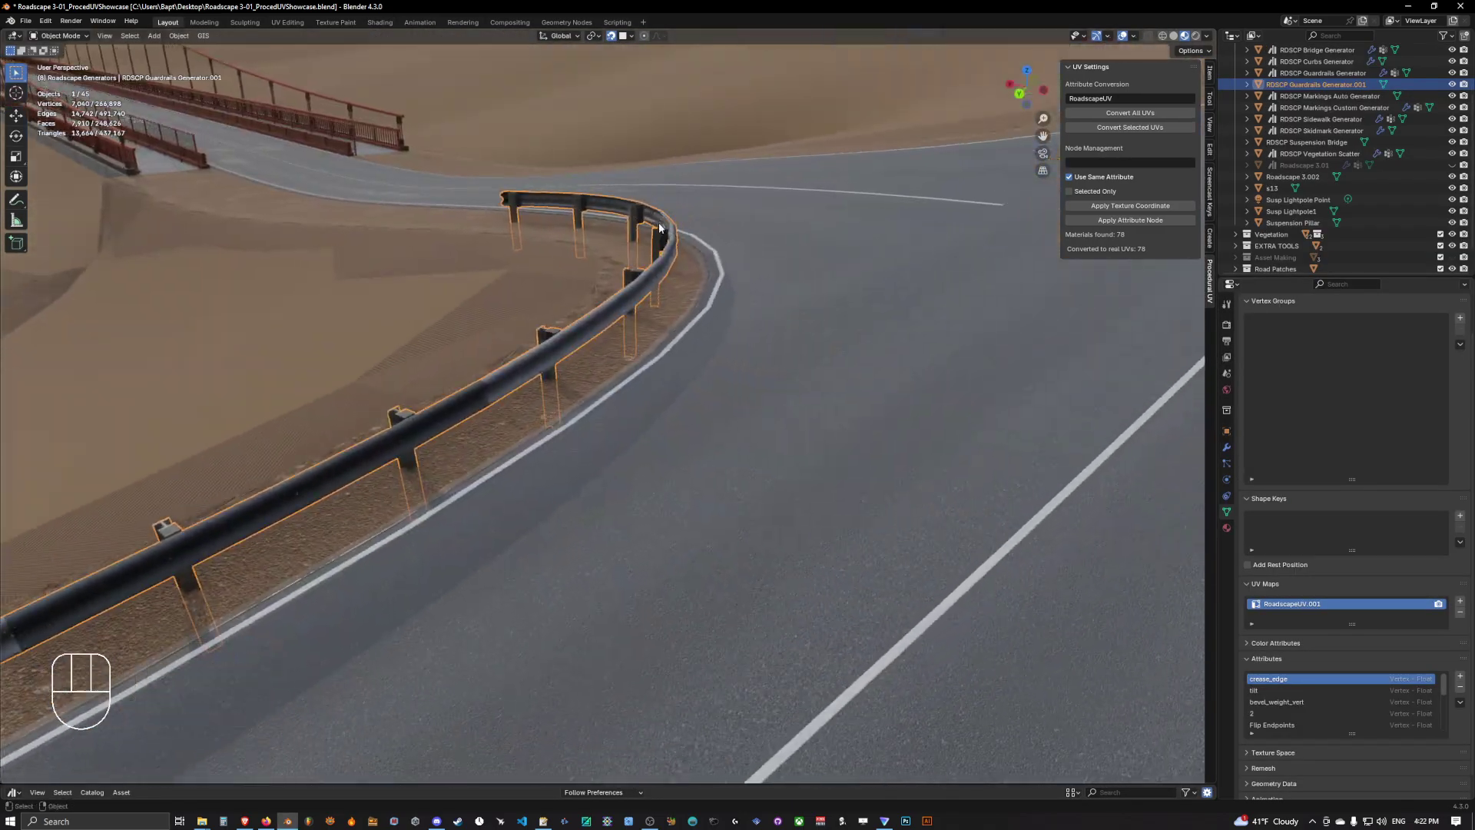
key(Tab)
key(Tab)
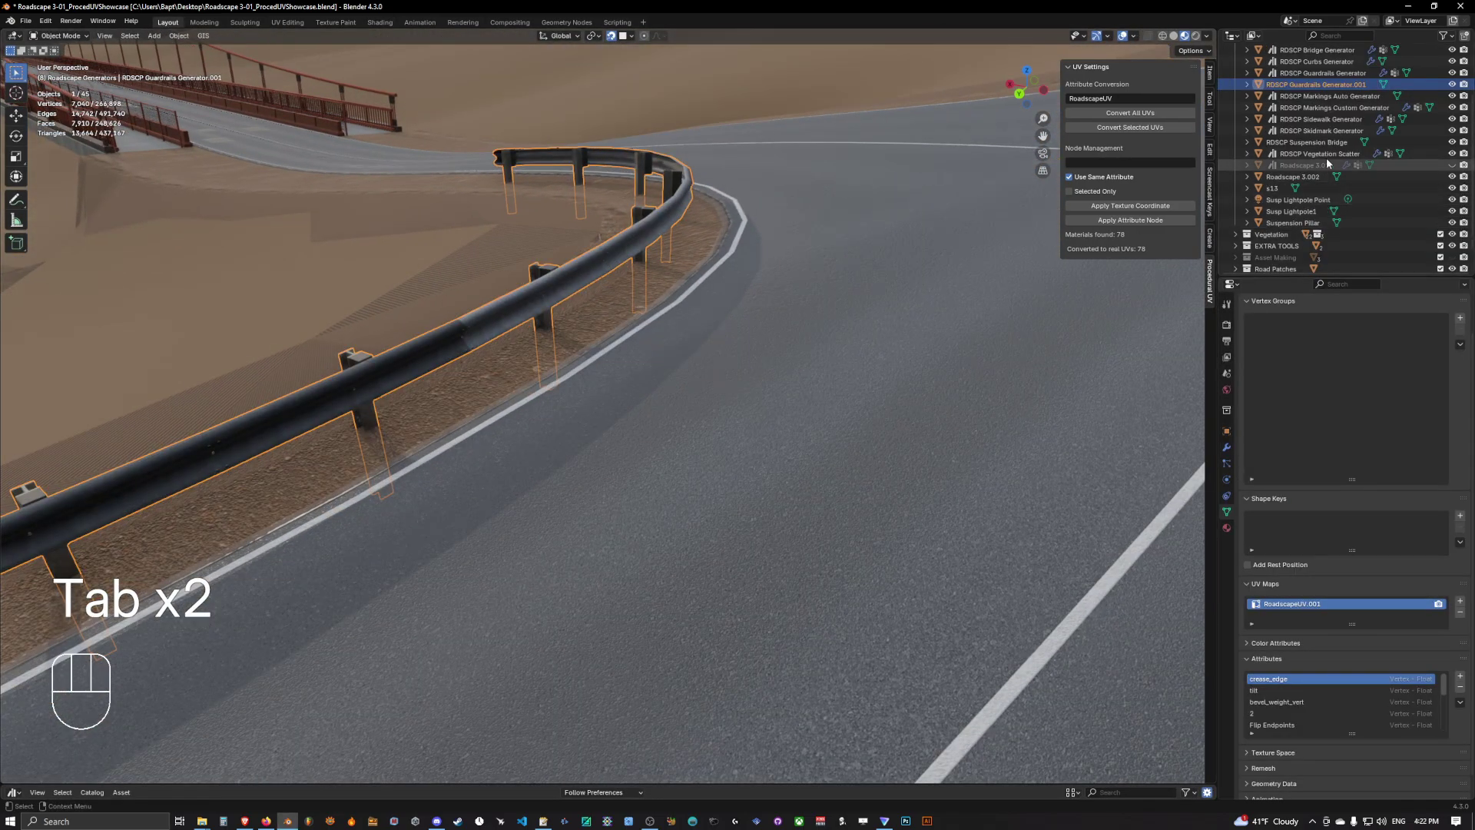
scroll(646, 301, up, 3)
scroll(646, 301, up, 3)
middle_drag(648, 323, 625, 293)
scroll(630, 297, down, 3)
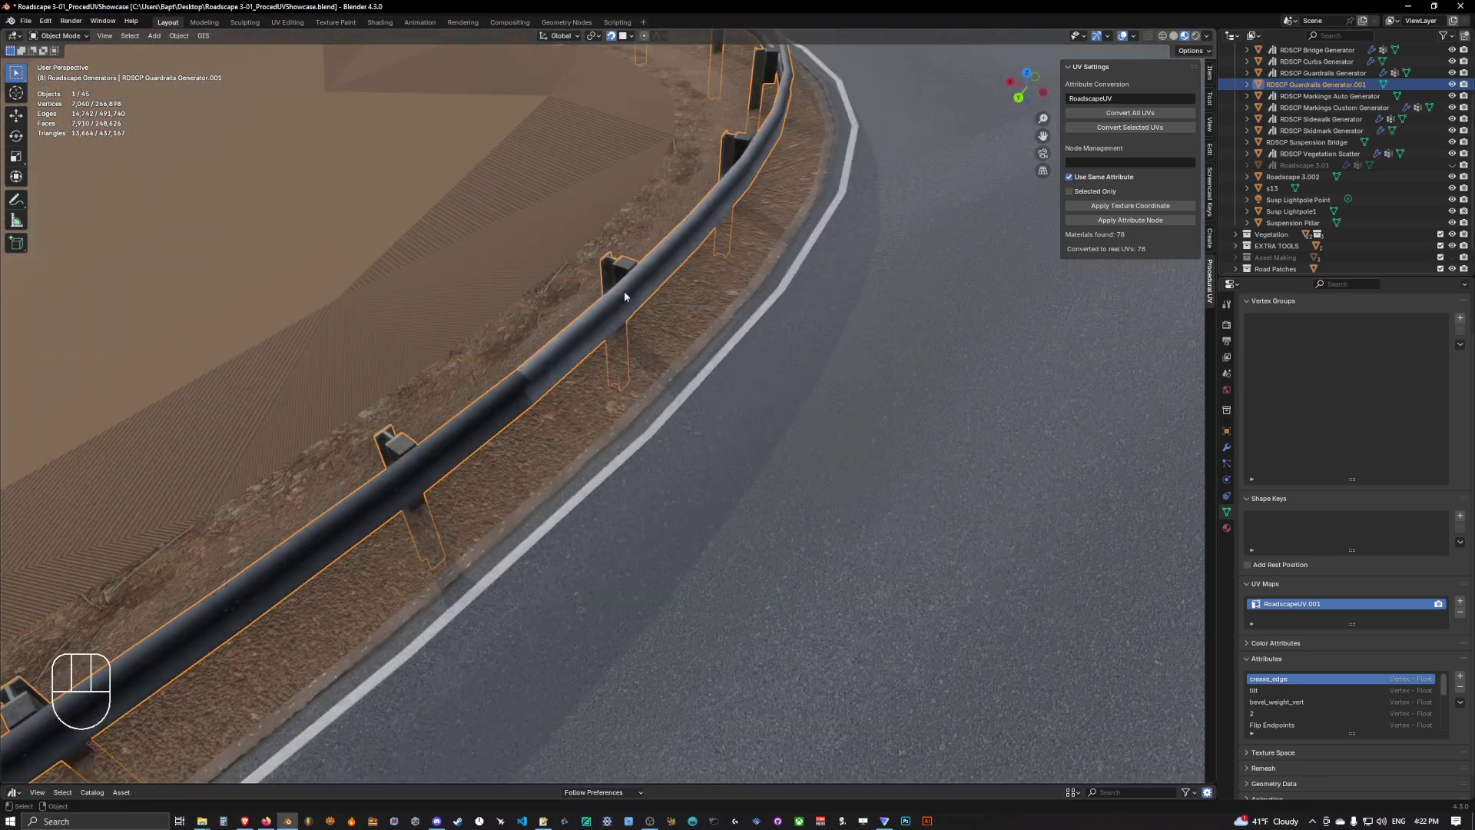
key(Tab)
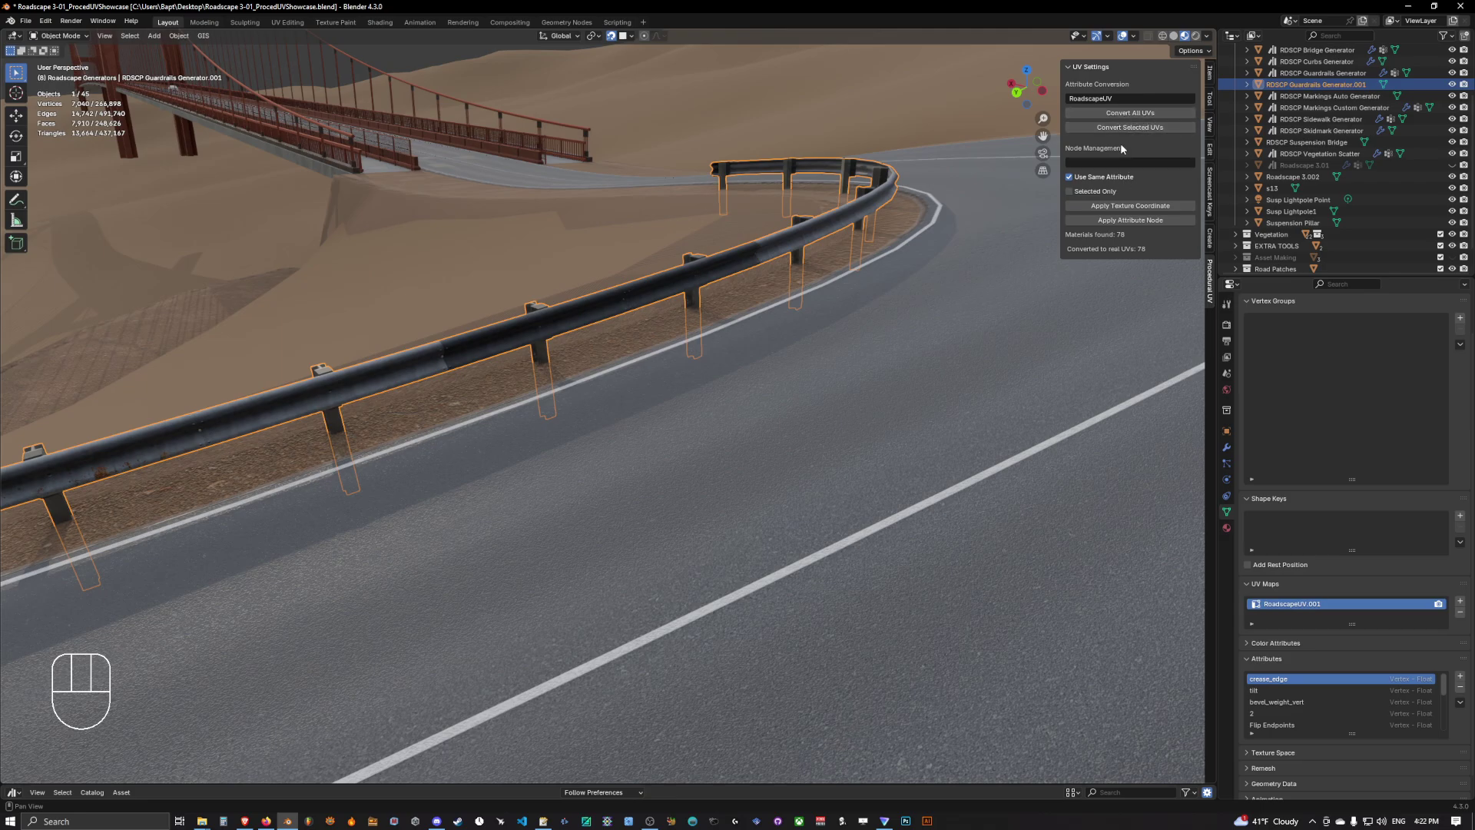
Enable Selected Only and run the material node conversion on RDSCP Markings Auto Generator, Markings Custom Generator and Sidewalk Generator.
click(1132, 222)
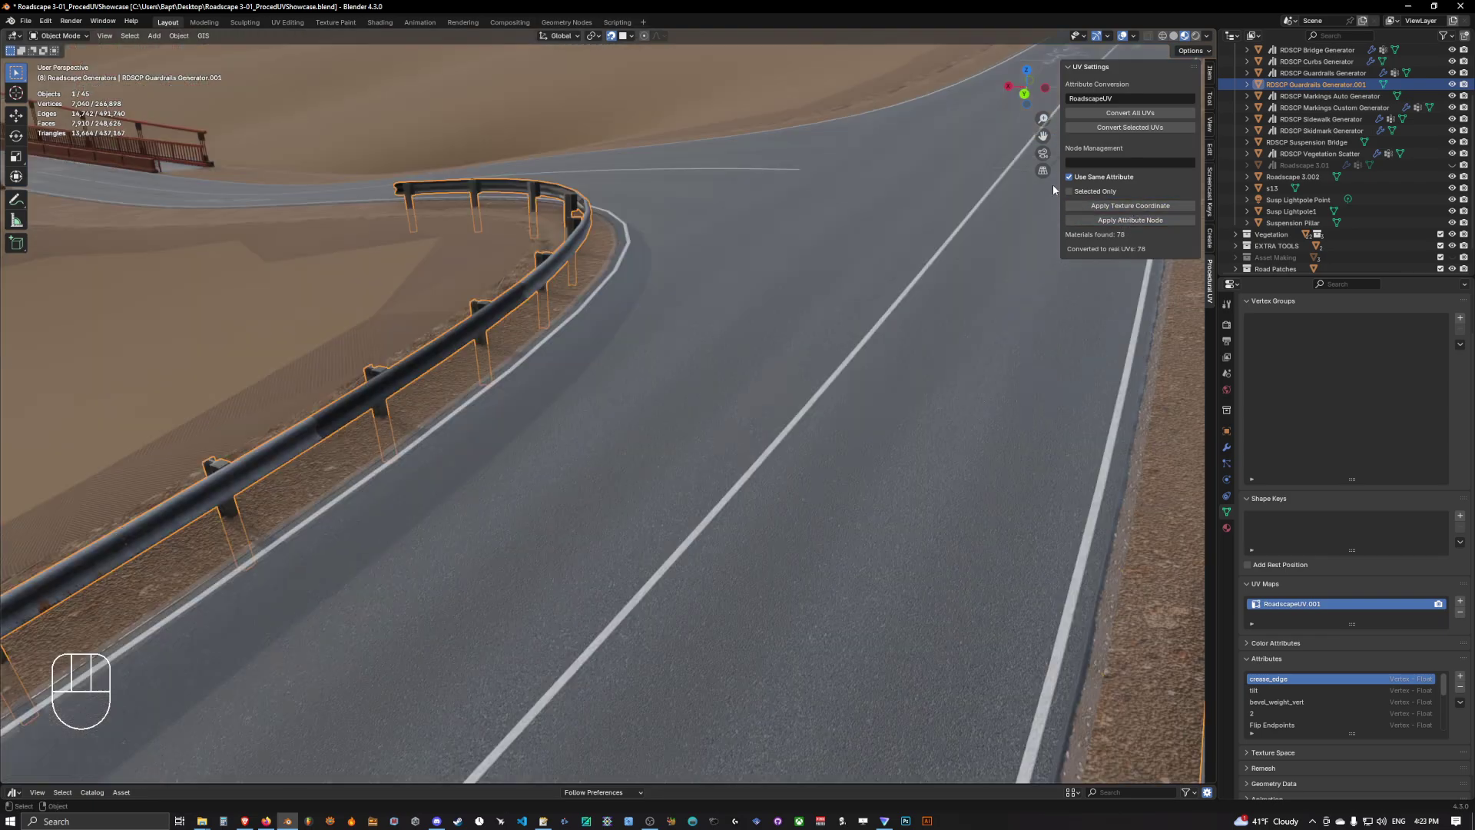
click(1079, 192)
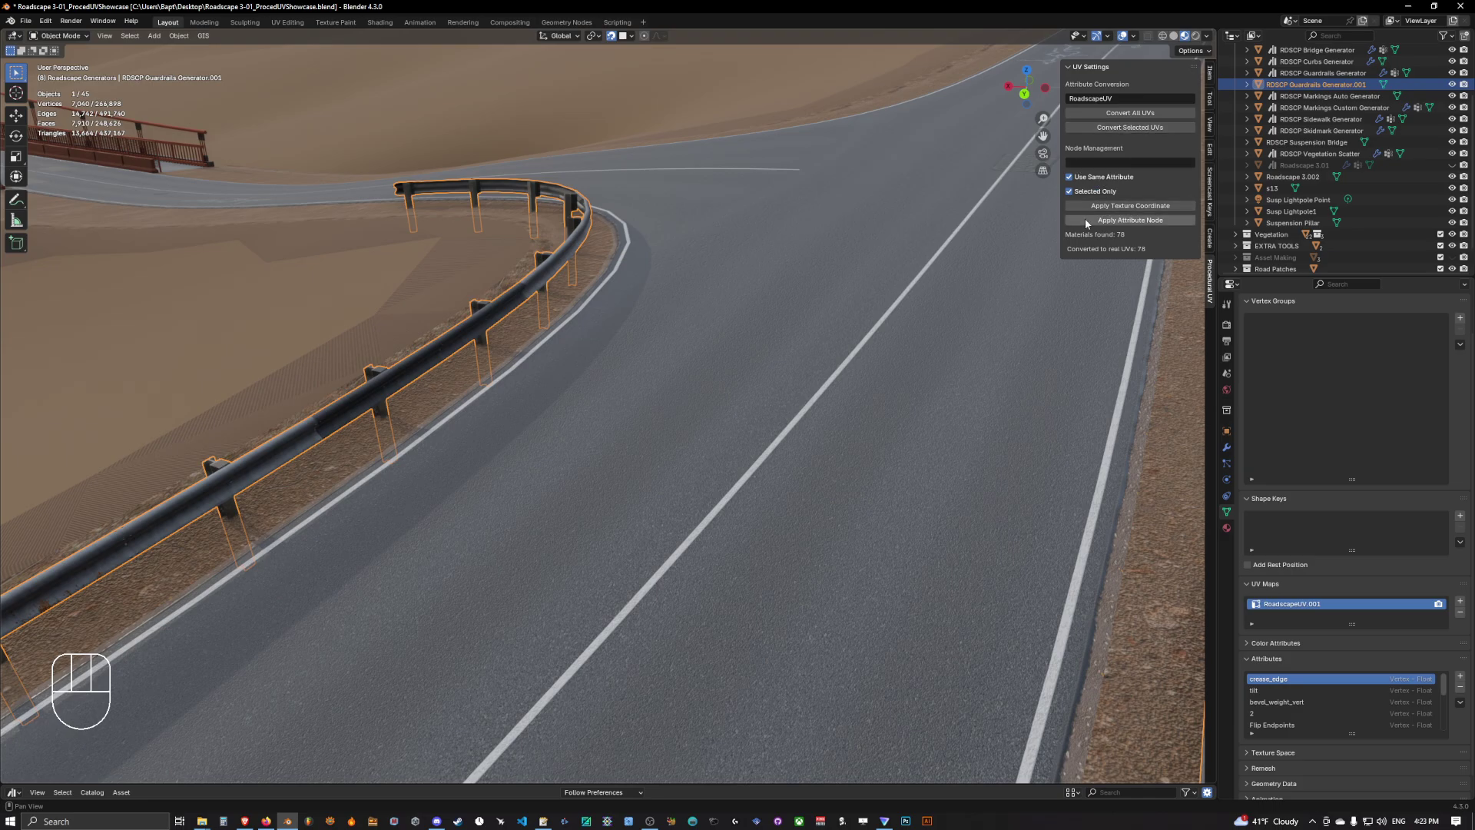
shift+click(1300, 122)
click(1299, 120)
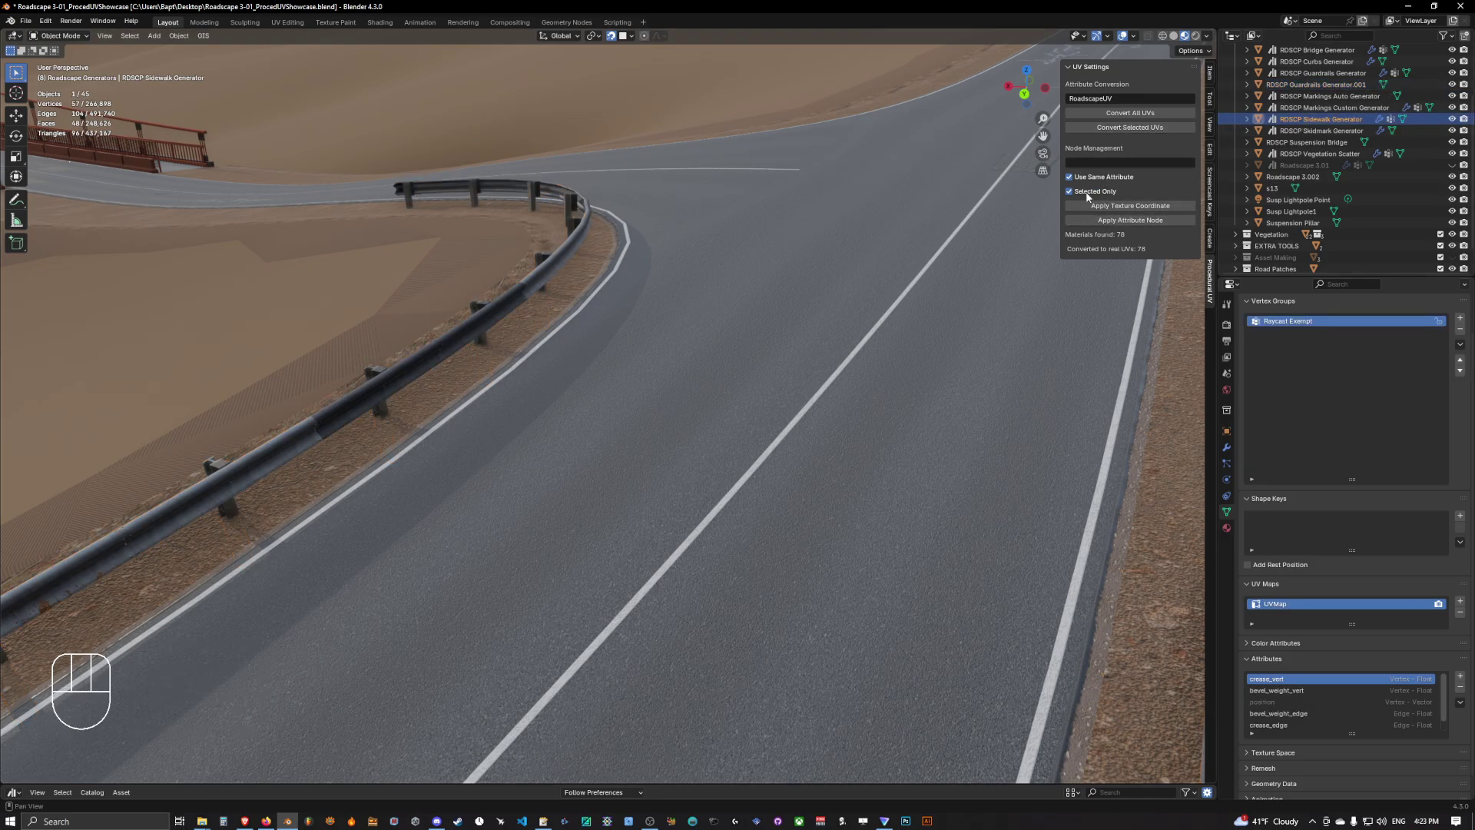
shift+click(1303, 97)
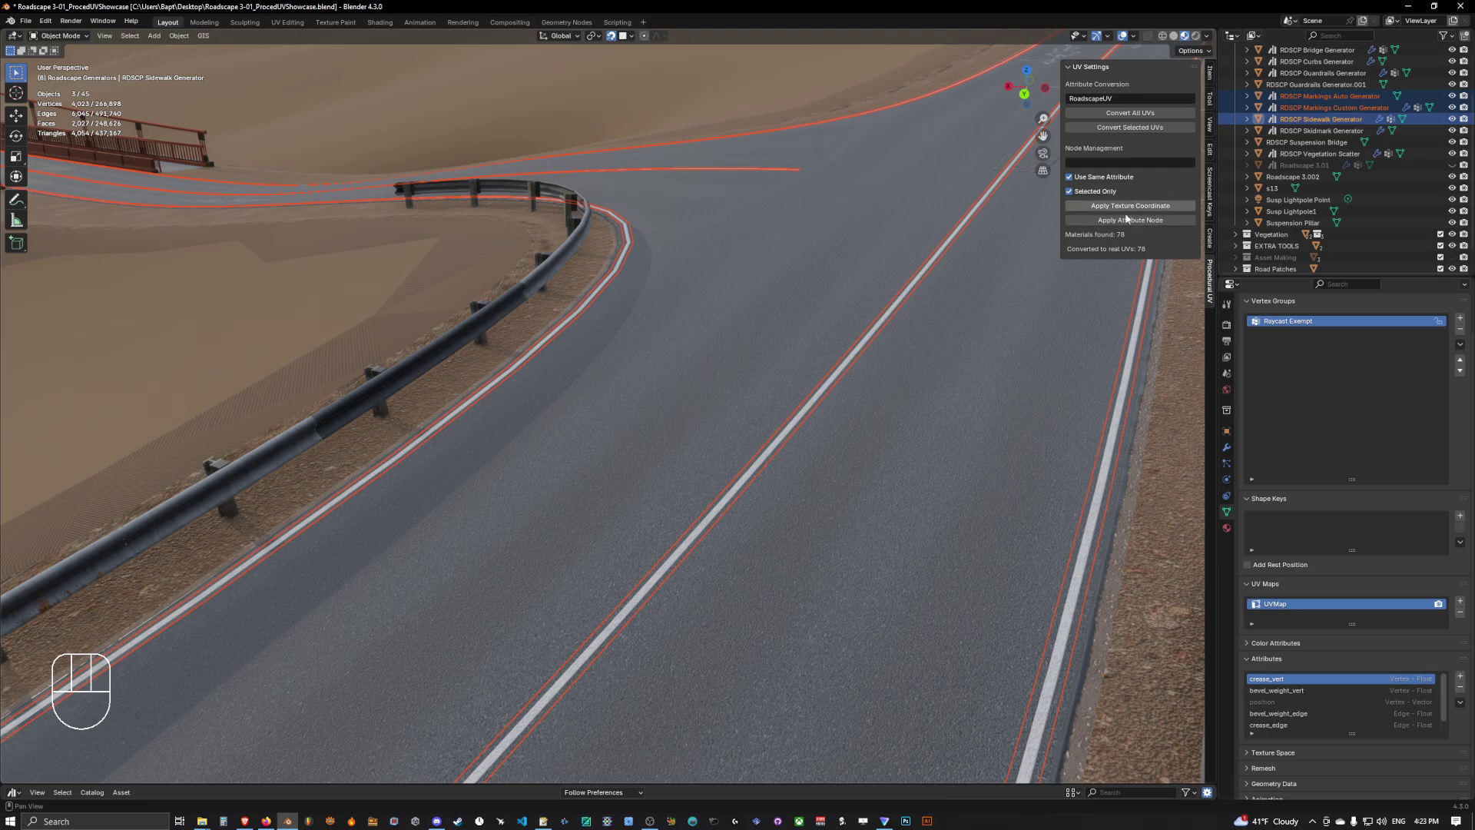
click(1134, 222)
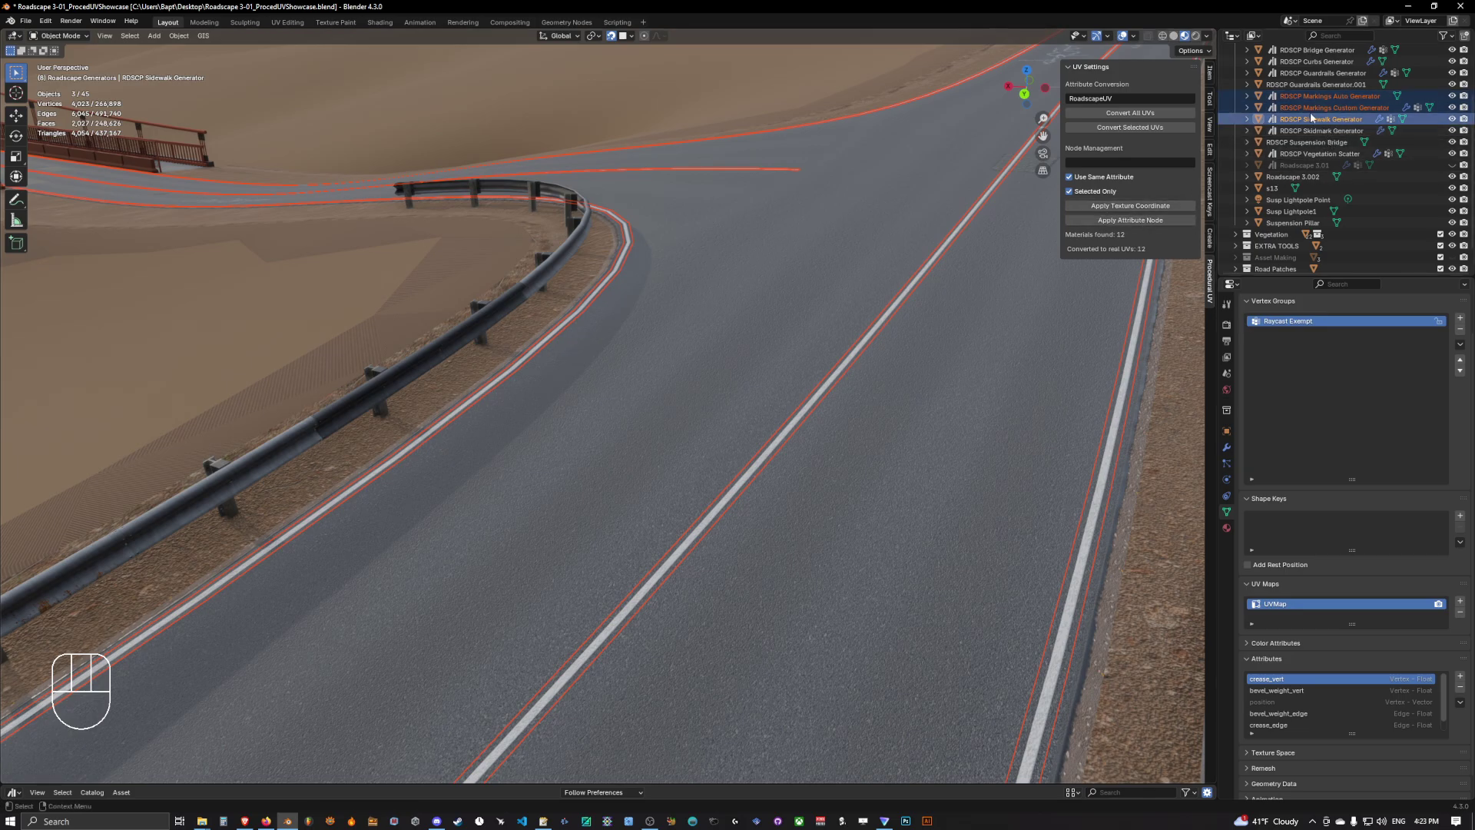
Disable Selected Only, switch every material to Attribute nodes, and restore the Texture Coordinate nodes.
click(1114, 191)
click(1138, 220)
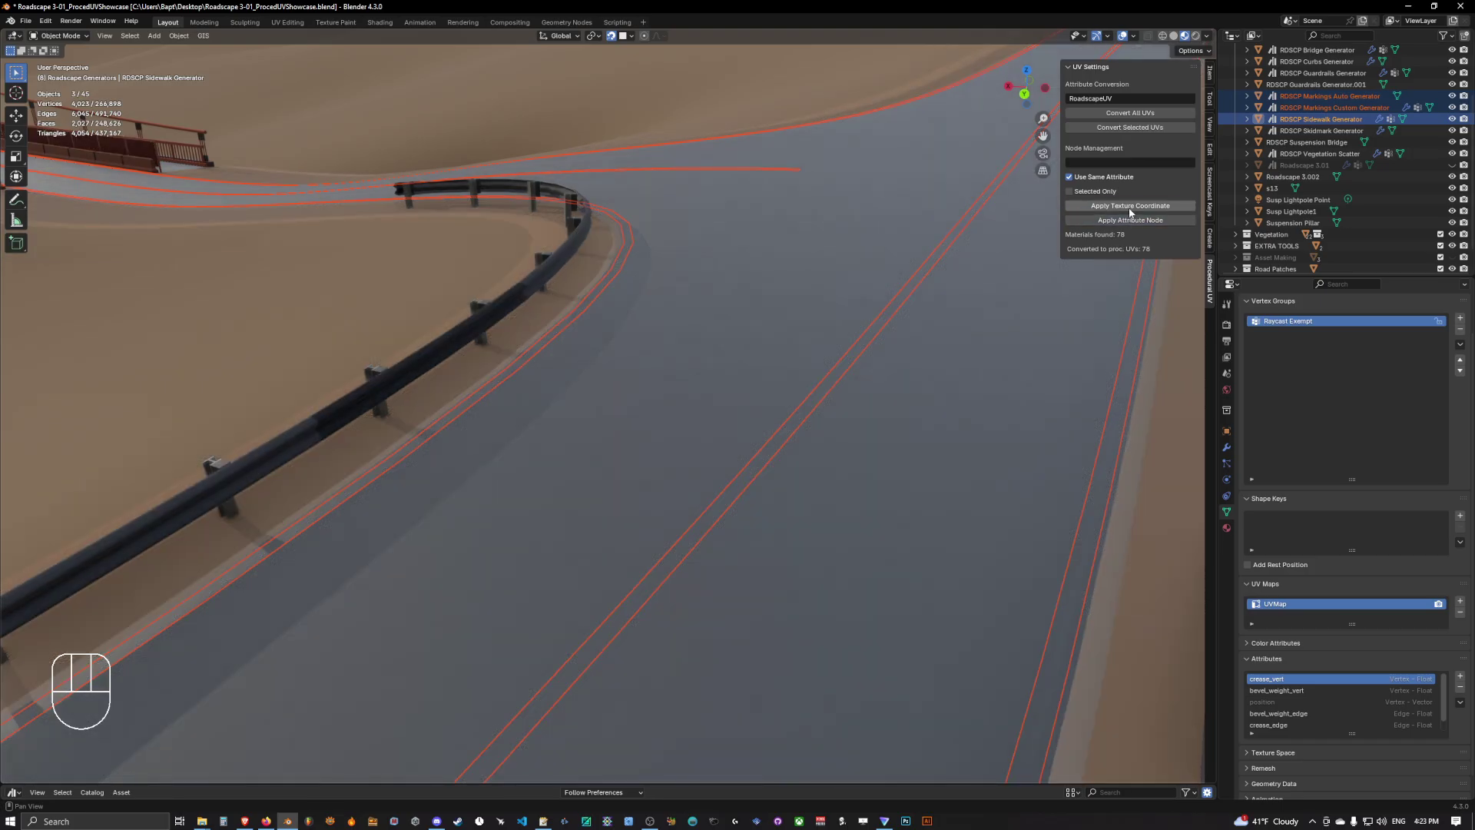
middle_drag(1123, 215, 871, 207)
scroll(785, 194, up, 2)
Select the Roadscape 3.002 road mesh and look over its textured surface, markings and junction.
click(783, 165)
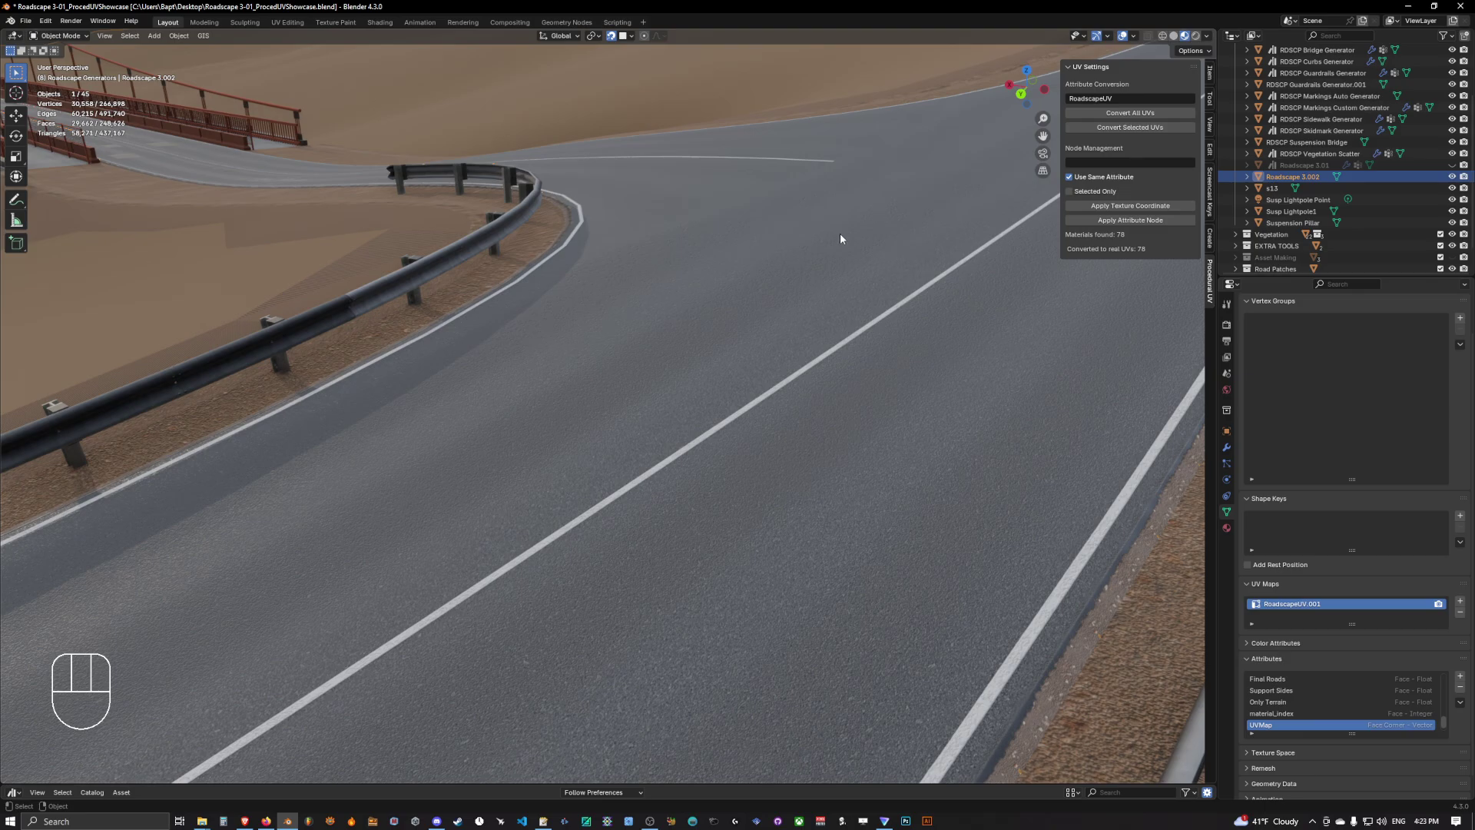
mouse_move(849, 236)
shift+middle_down()
mouse_move(922, 230)
mouse_move(873, 251)
shift+middle_up()
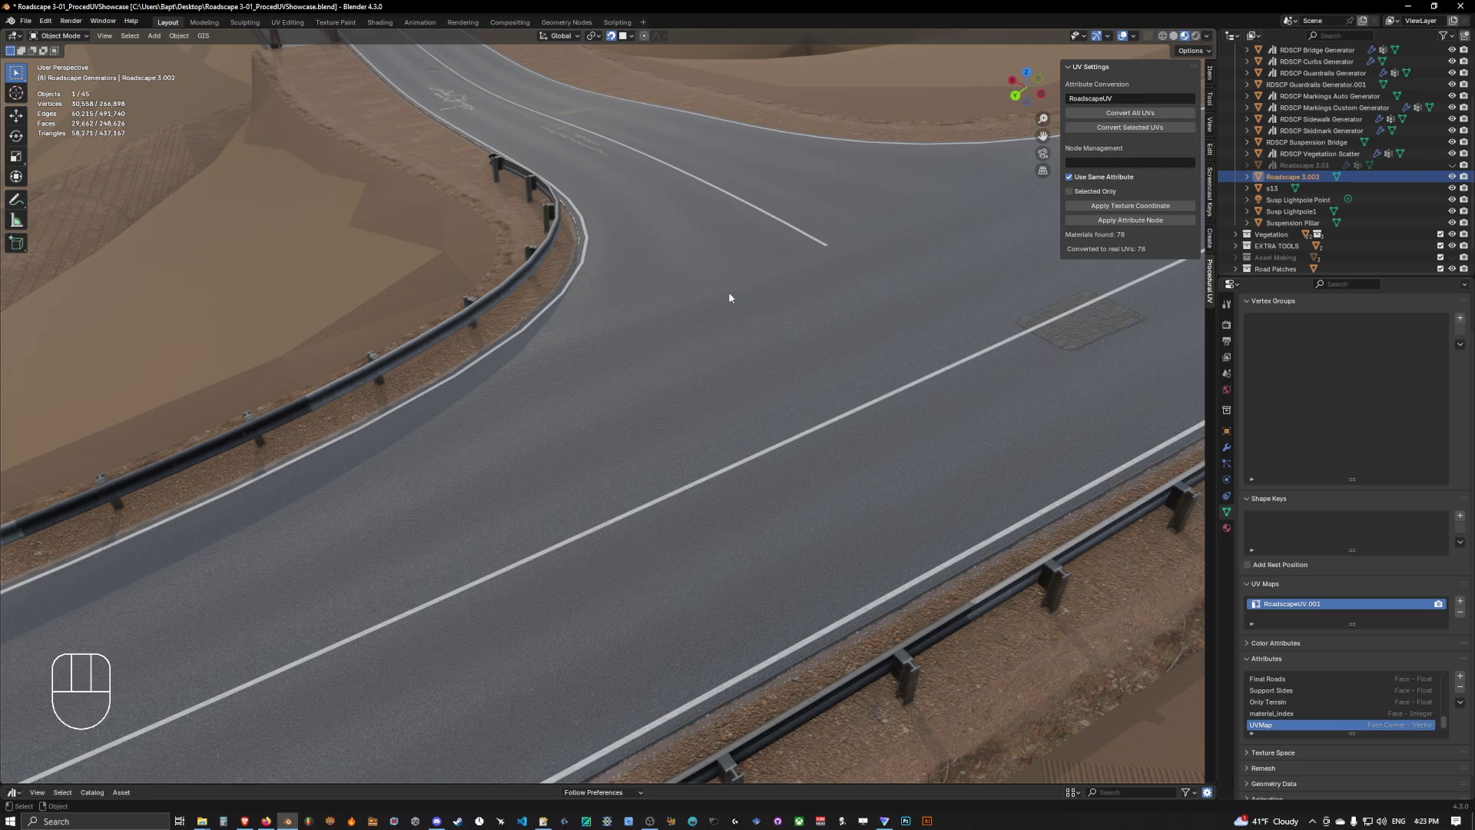
shift+middle_drag(863, 345, 845, 321)
Switch to the browser showing the Procedural UV to Real UV product page on Blender Market.
key(alt+Tab)
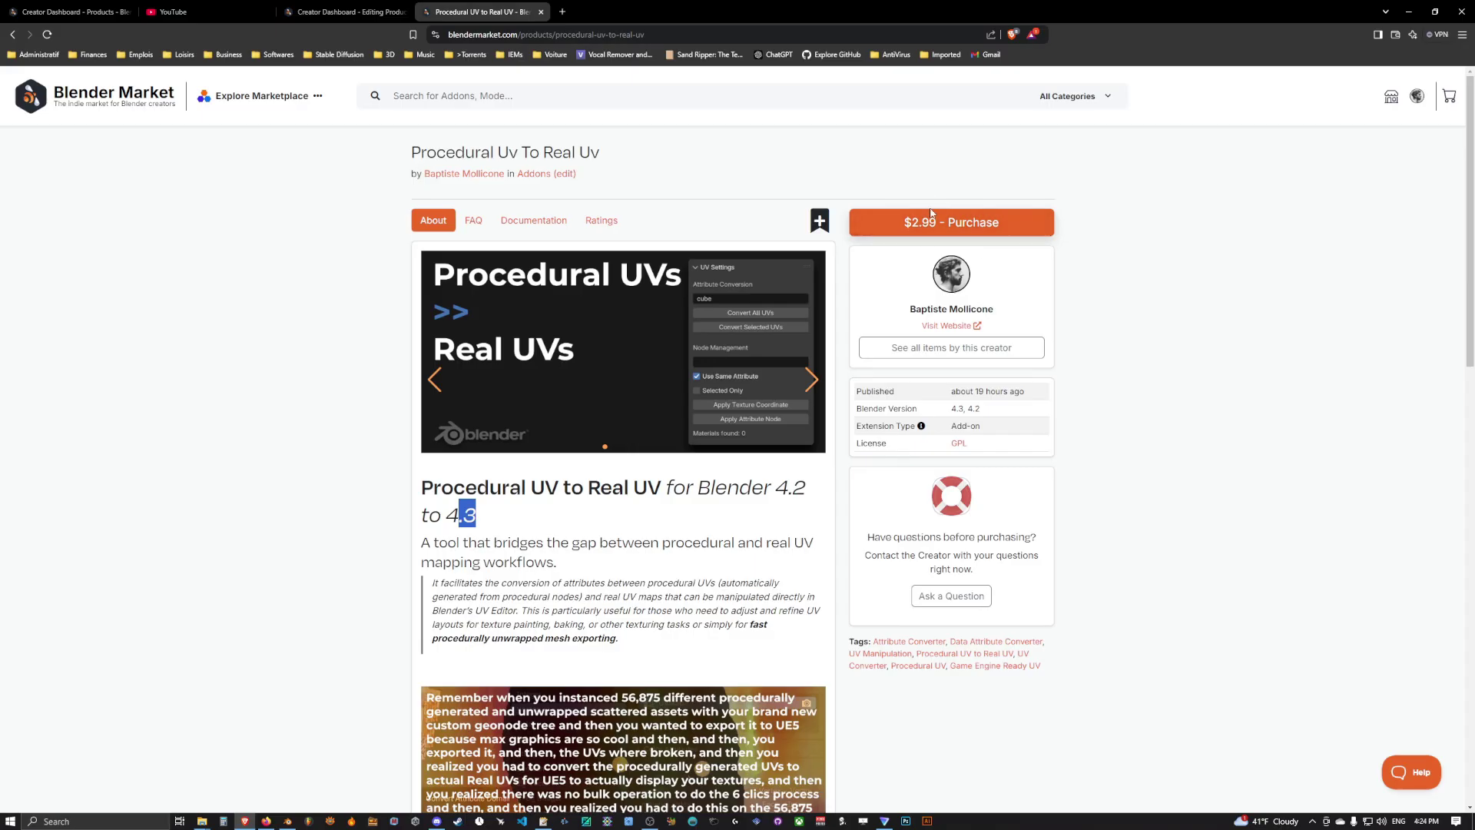